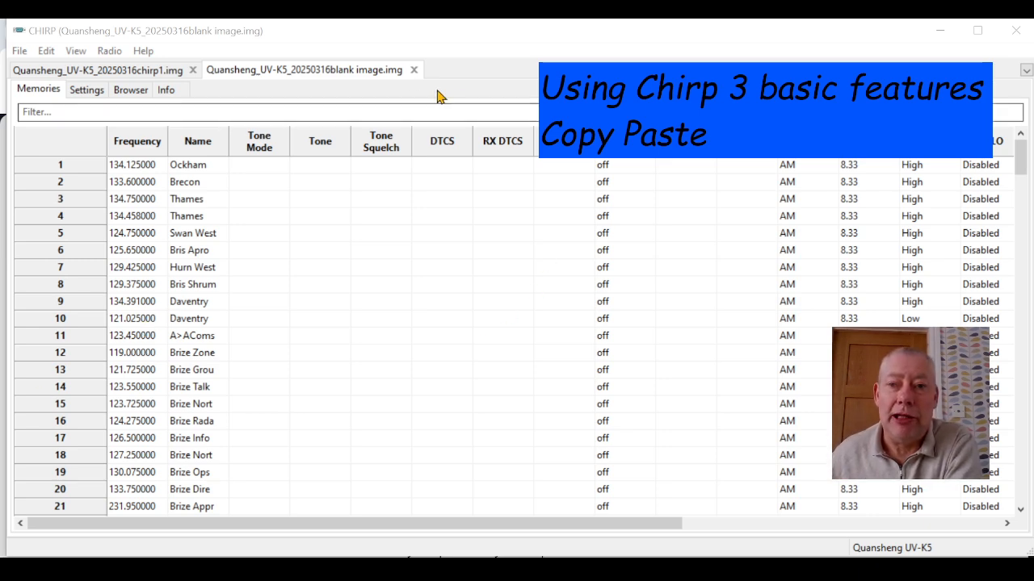
Close the blank image file and reopen Quansheng_UV-K5_20250316blank image from the Chirp folder
left_click(414, 70)
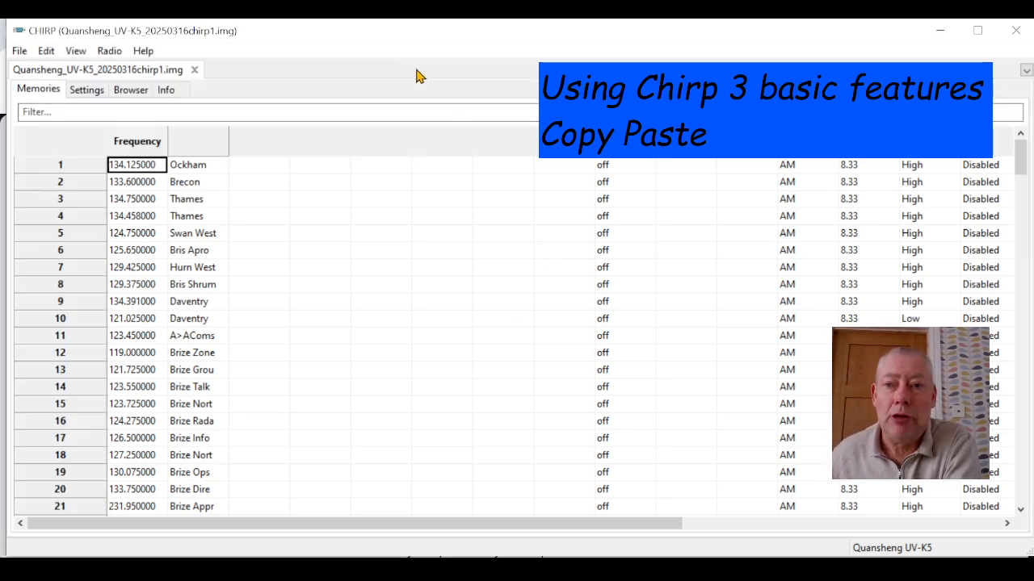
left_click(20, 52)
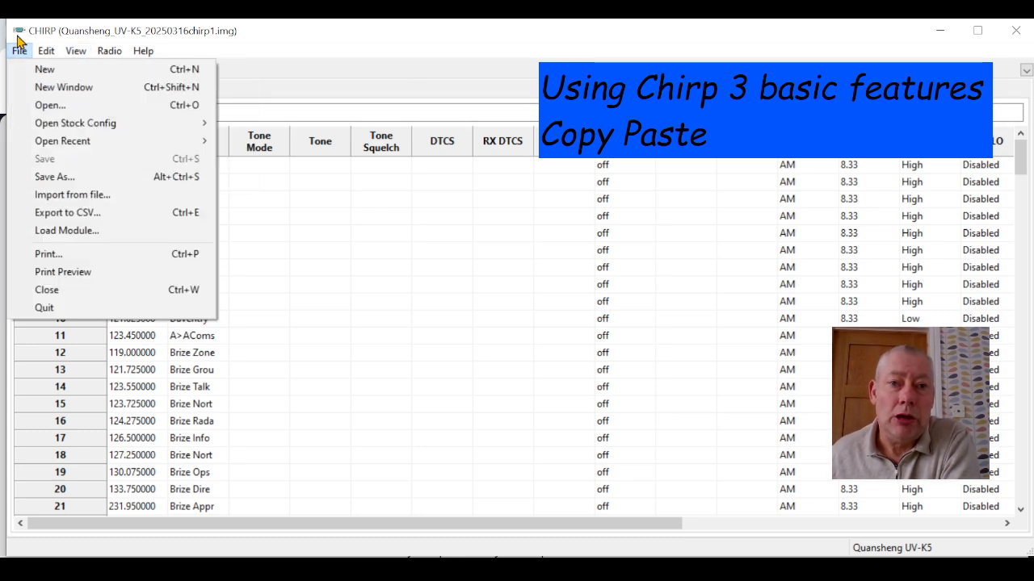
left_click(46, 105)
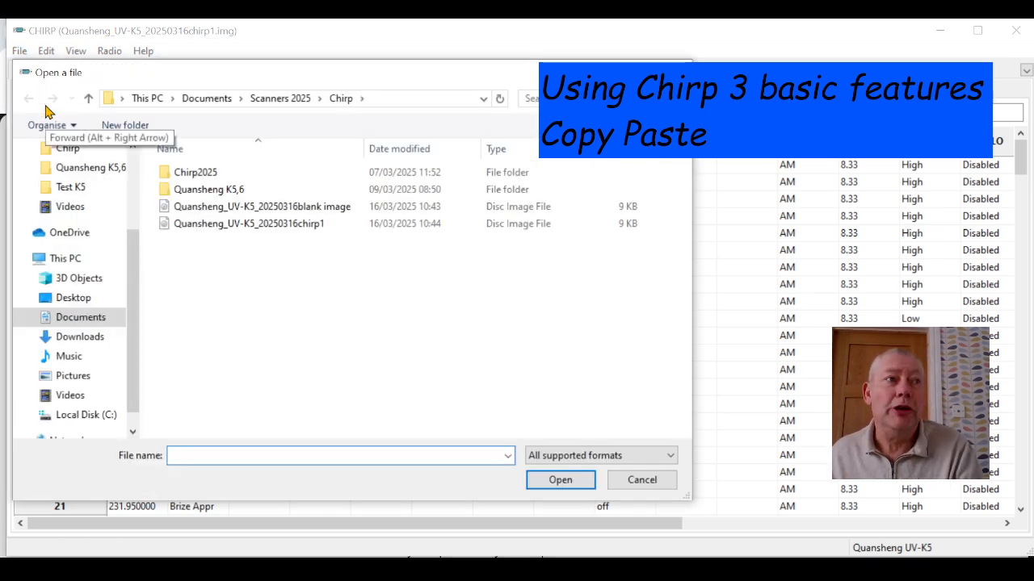
double_click(327, 208)
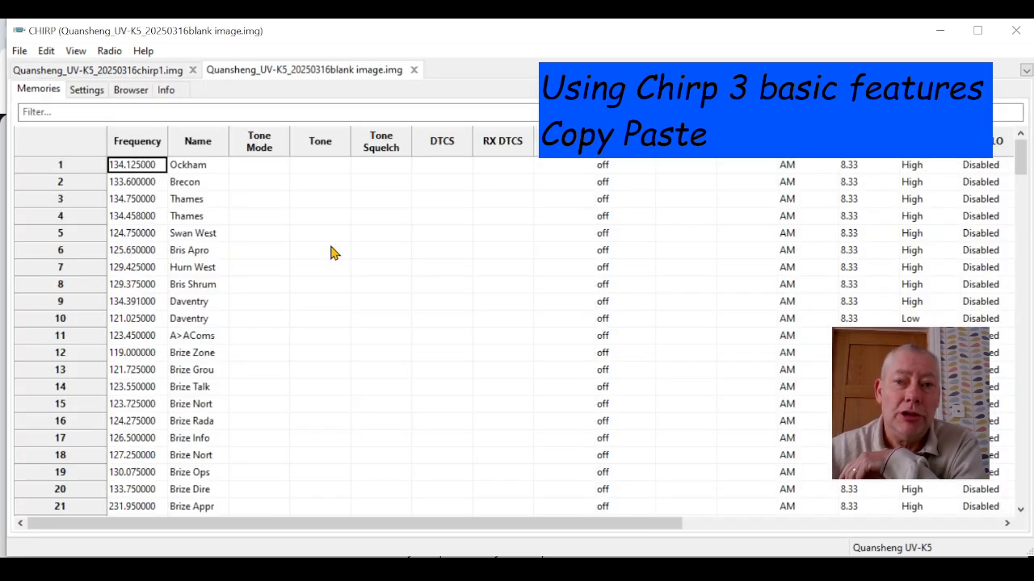
left_click(289, 69)
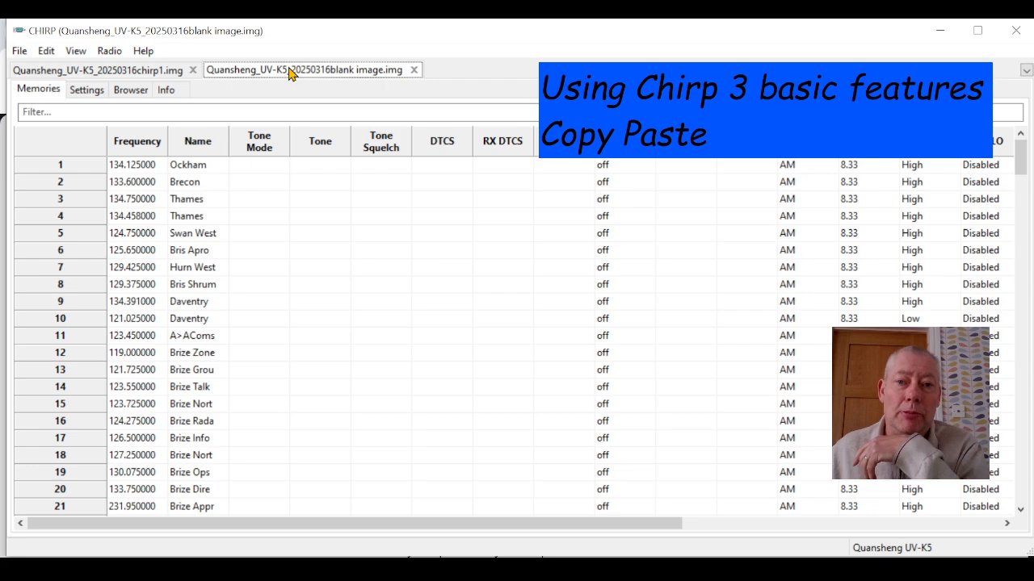
Delete all memories in rows 1 to 71 of the blank image file
left_click(62, 165)
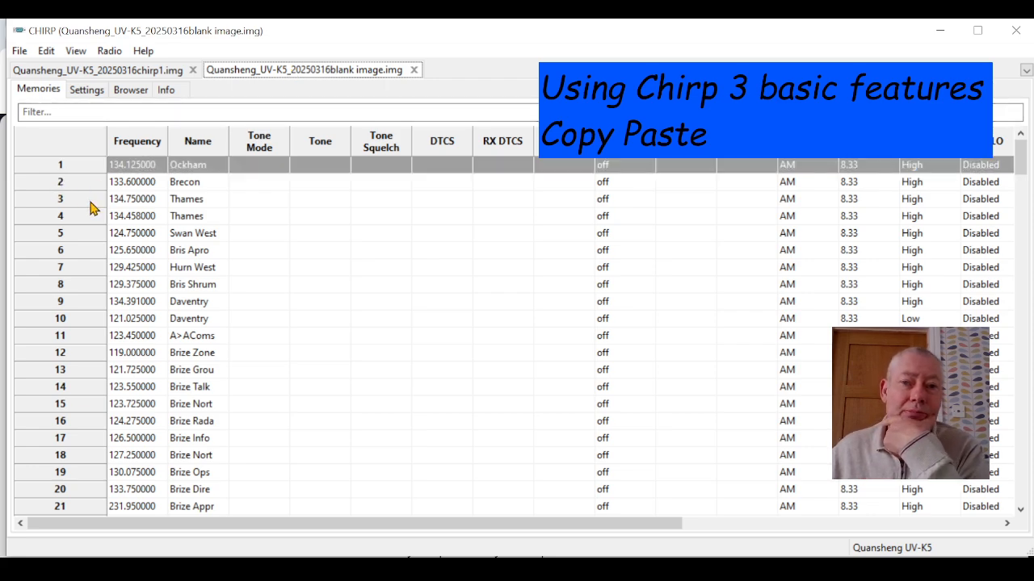
scroll(184, 220, "down", 4)
scroll(184, 219, "down", 18)
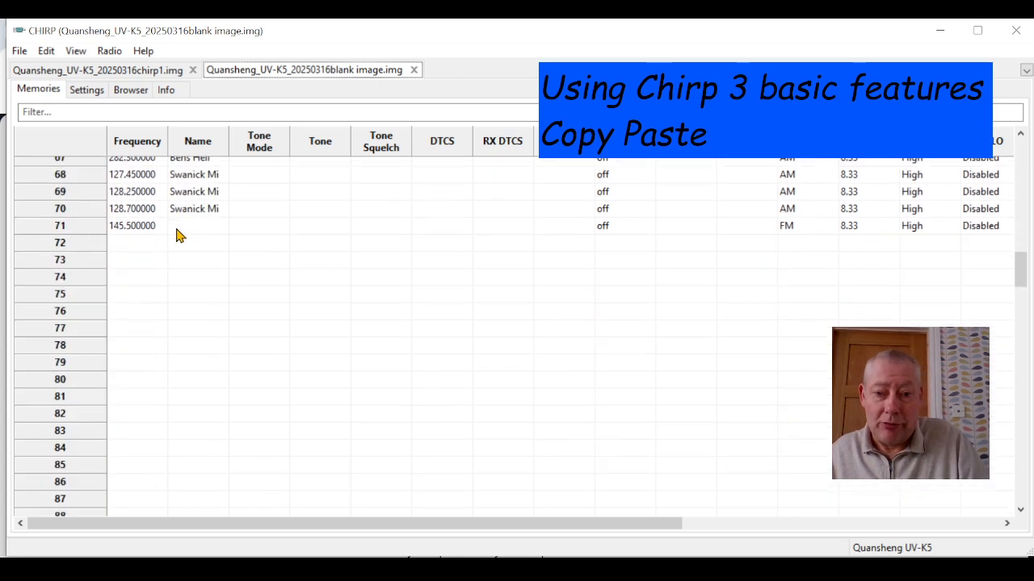
left_click(64, 229, "shift")
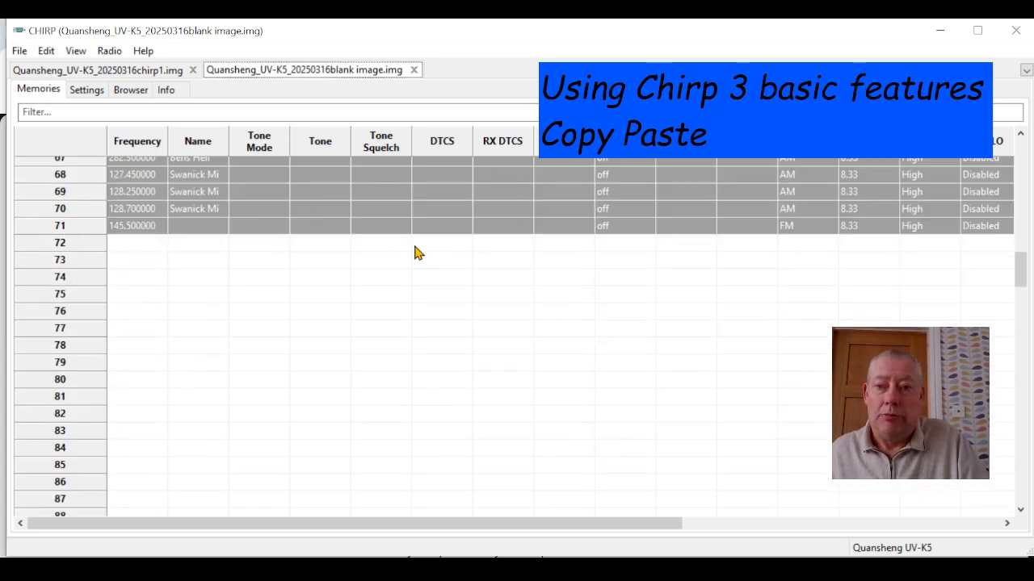
scroll(387, 256, "up", 4)
scroll(387, 256, "up", 18)
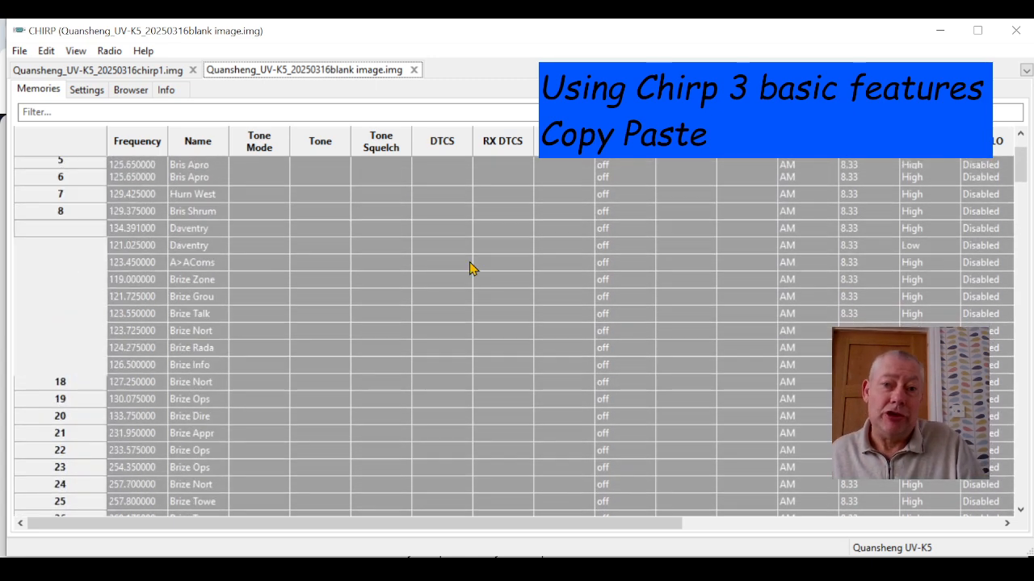
scroll(467, 266, "down", 11)
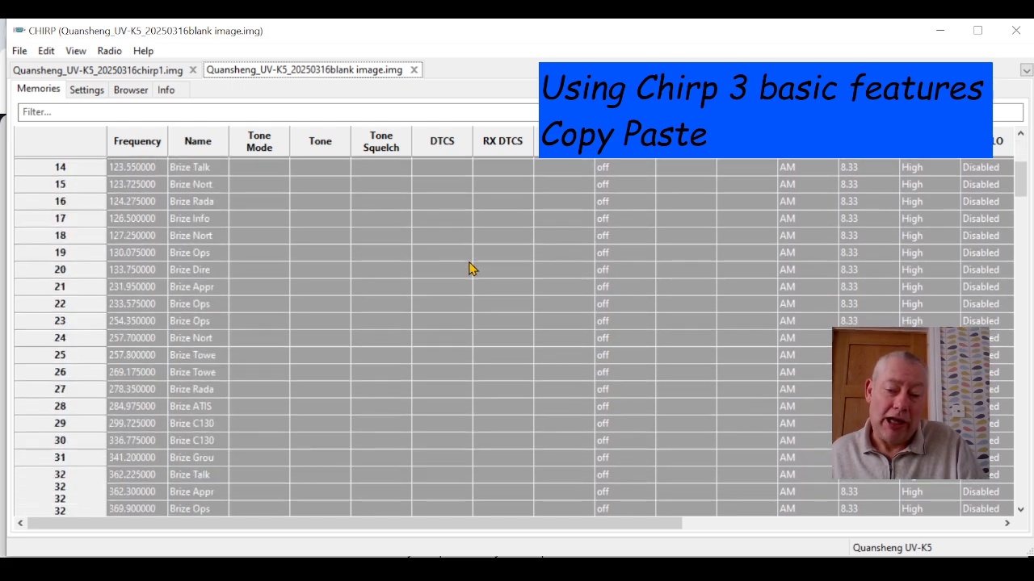
right_click(376, 249)
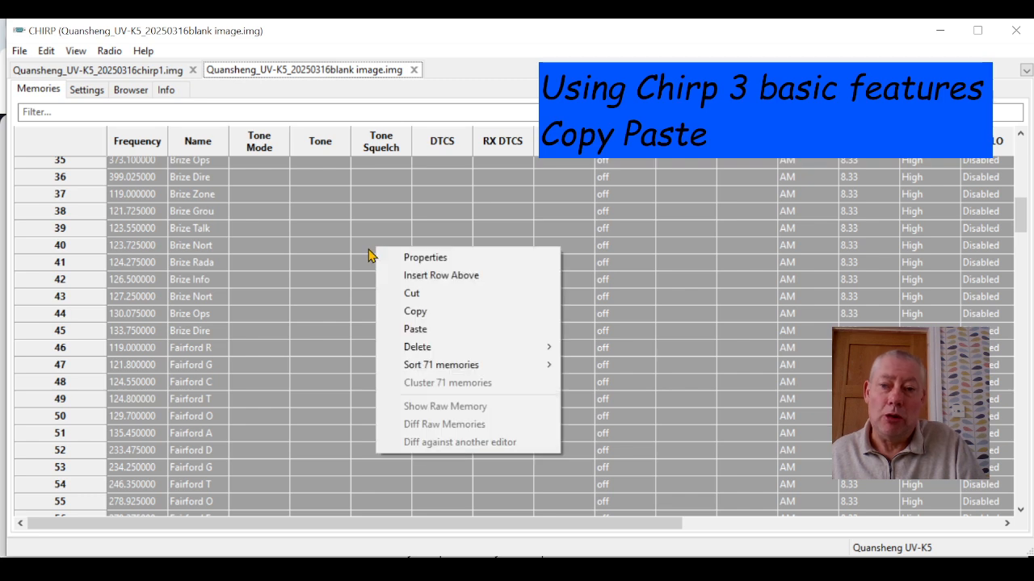
mouse_move(431, 350)
left_click(600, 349)
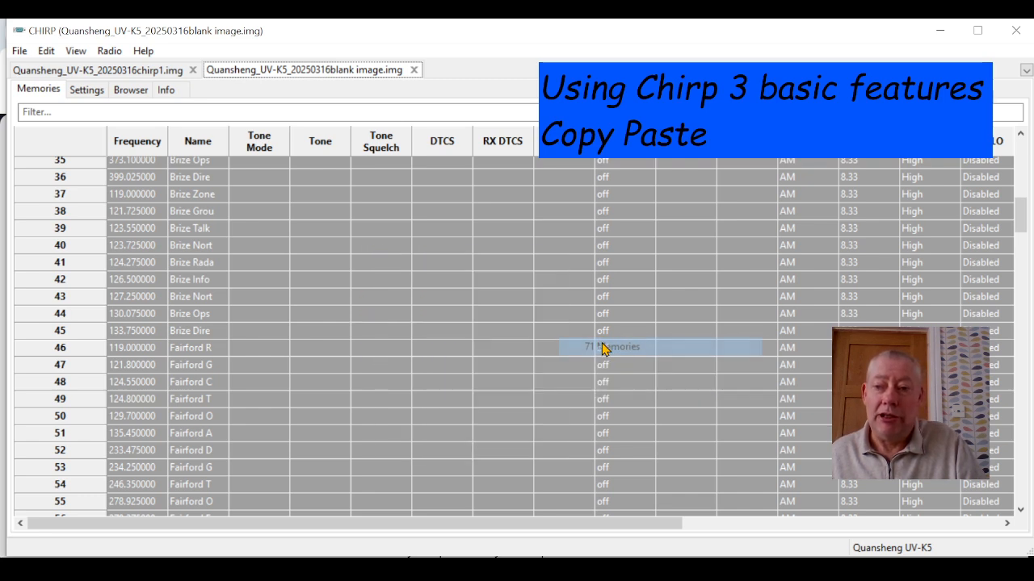
Save the emptied blank image file under its existing name and return to the start of its memory list
left_click(19, 50)
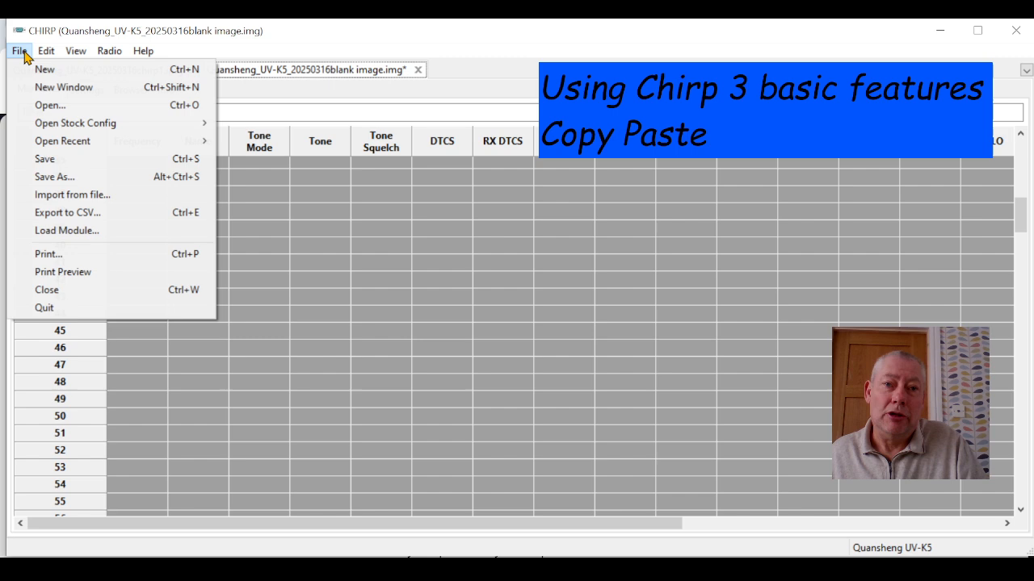
left_click(44, 159)
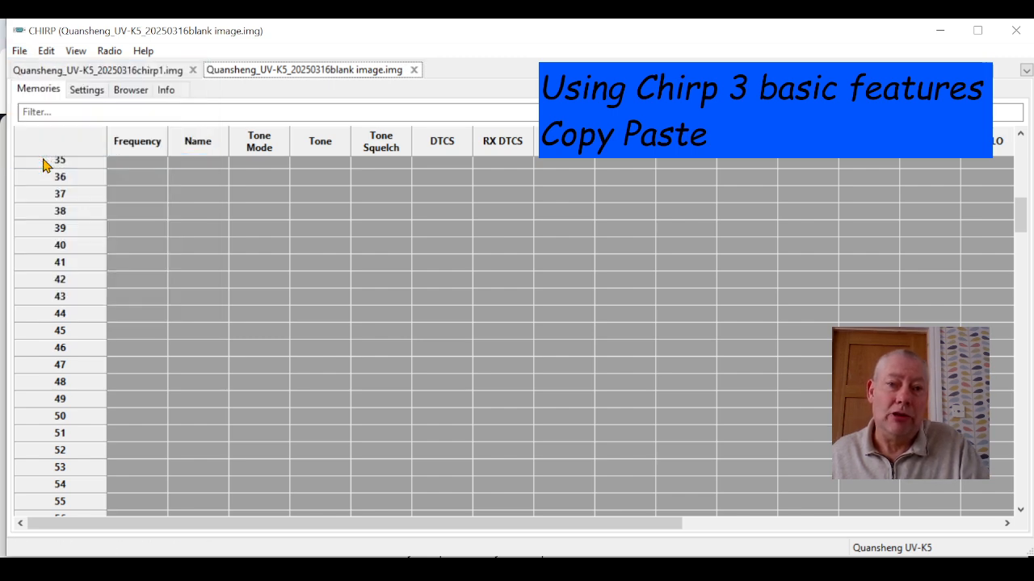
left_click(374, 248)
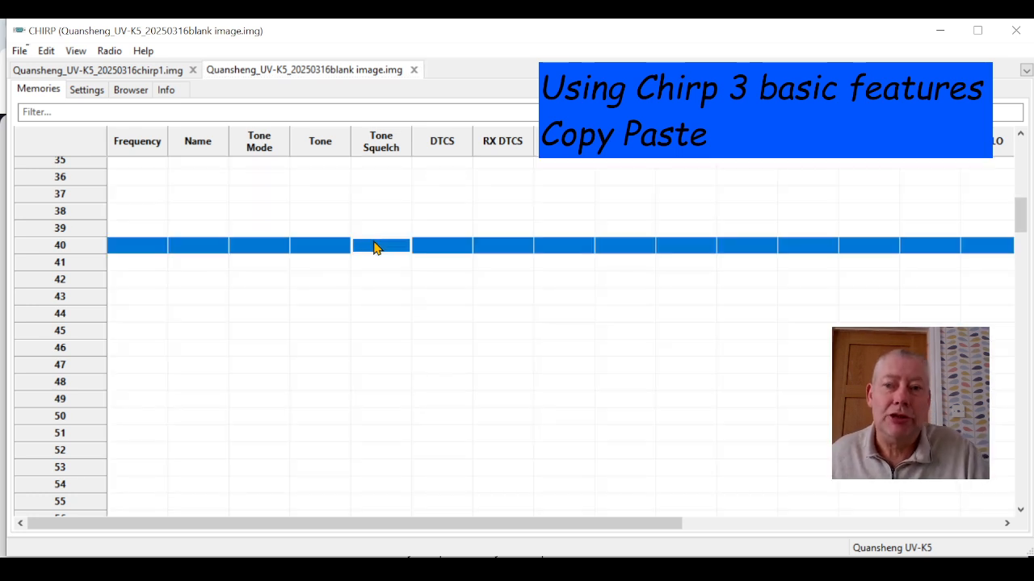
scroll(314, 245, "up", 11)
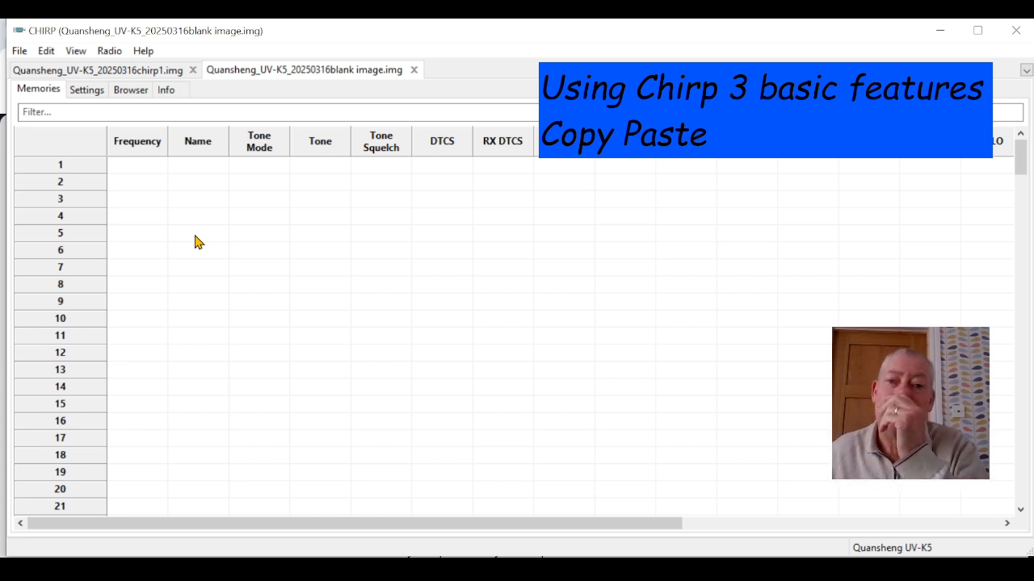
Copy memories 1 to 10, from Ockham through the second Daventry entry, in Quansheng_UV-K5_20250316chirp1.img
left_click(122, 71)
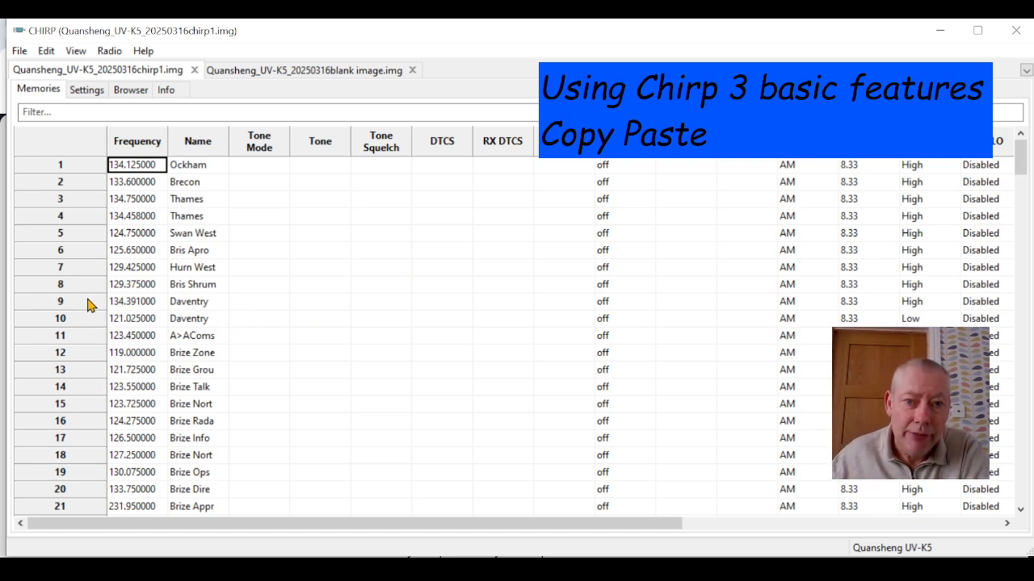
left_click(73, 169)
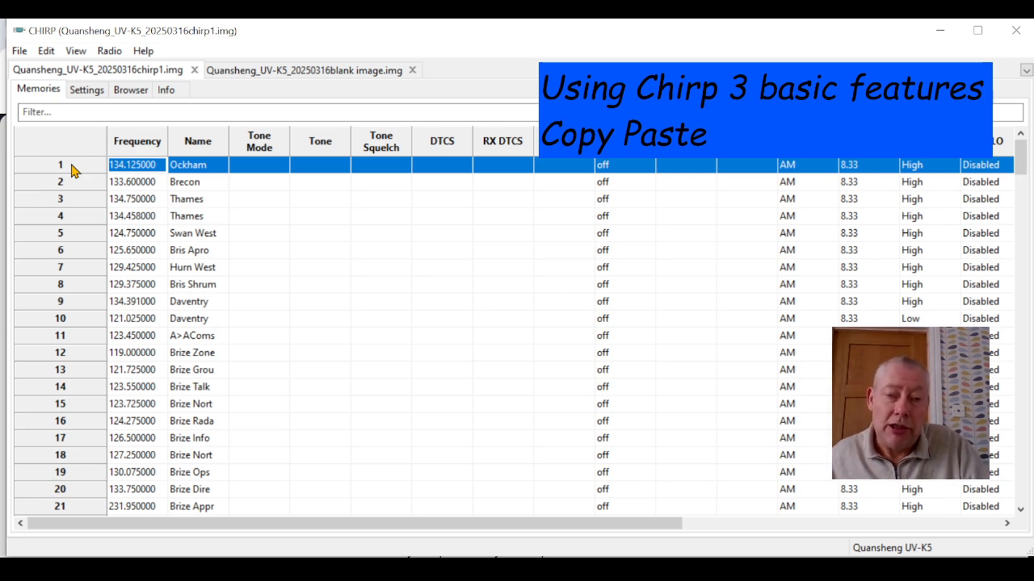
left_click(89, 323, "shift")
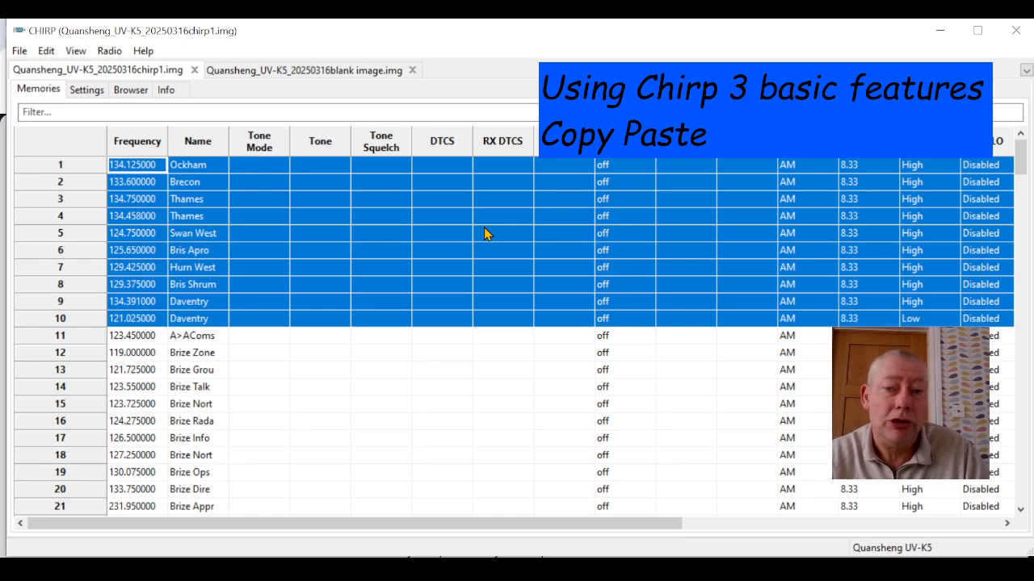
scroll(443, 346, "down", 14)
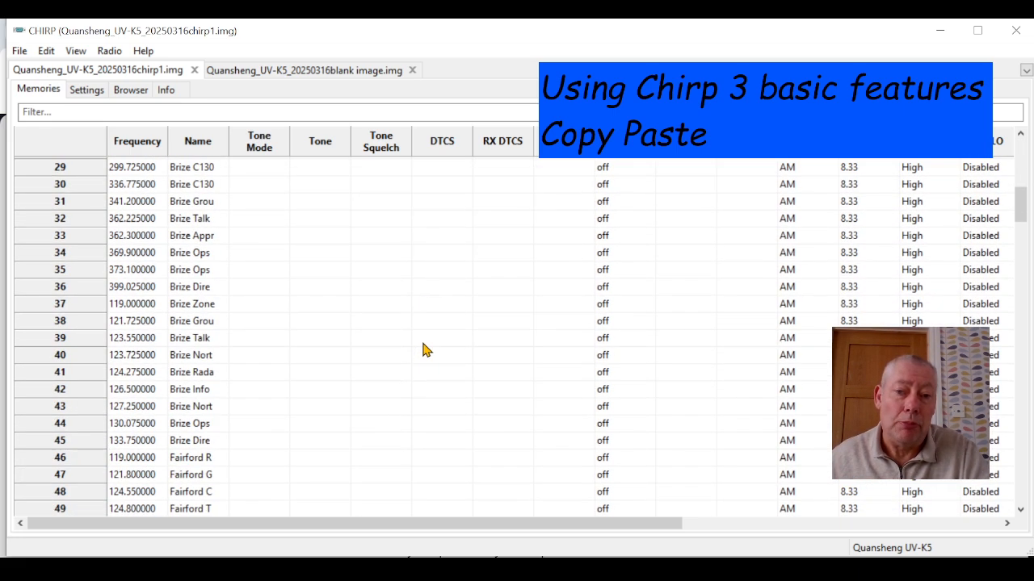
scroll(428, 340, "down", 6)
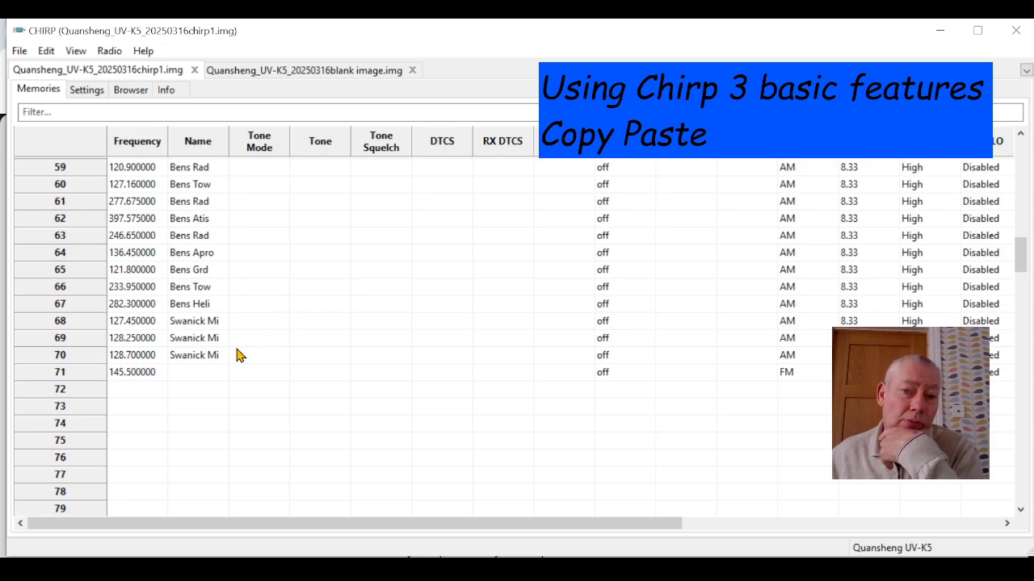
scroll(347, 323, "up", 20)
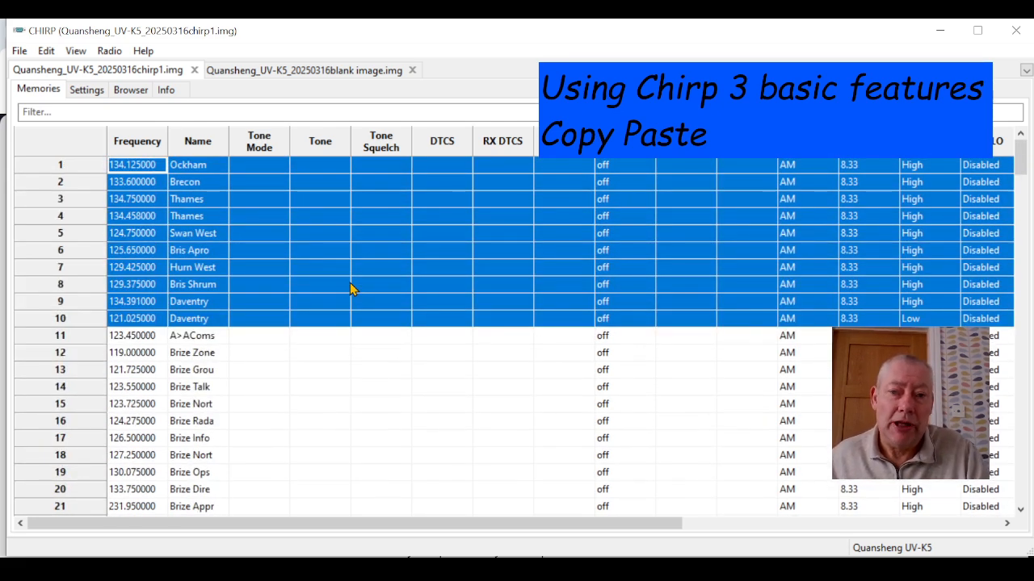
scroll(278, 379, "down", 3)
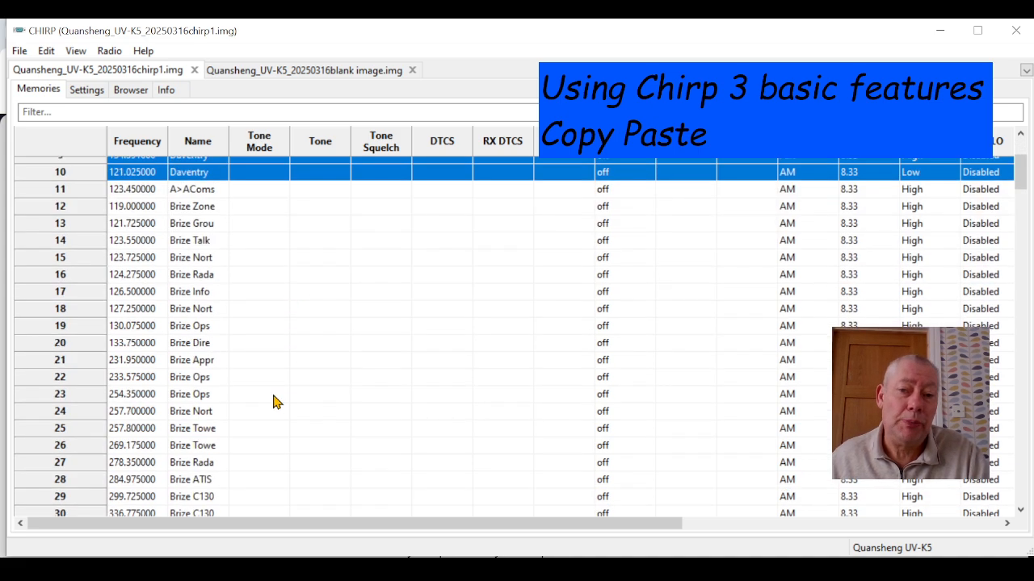
scroll(279, 385, "down", 1)
scroll(288, 378, "up", 5)
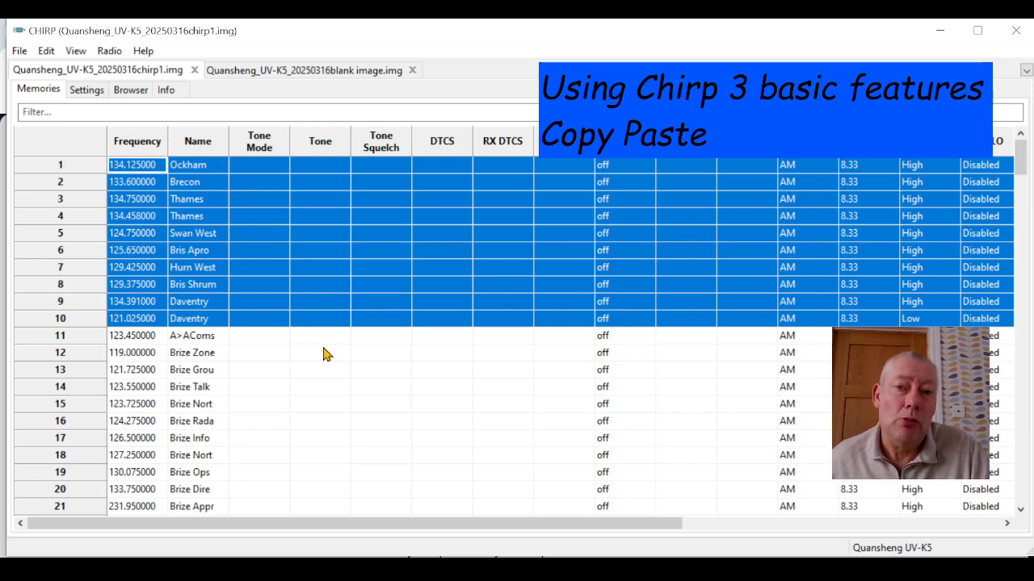
left_click(74, 166)
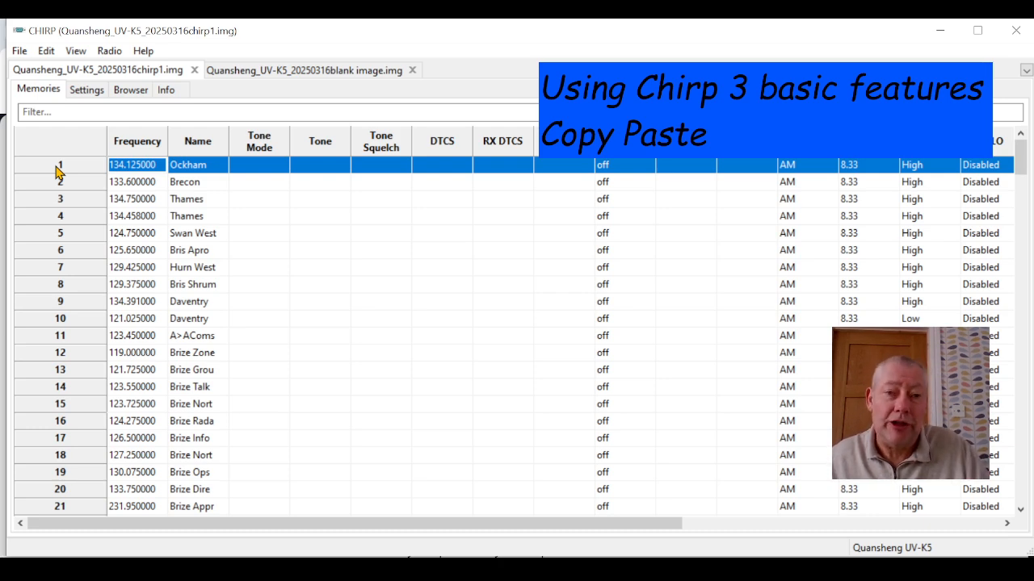
left_click(64, 323, "shift")
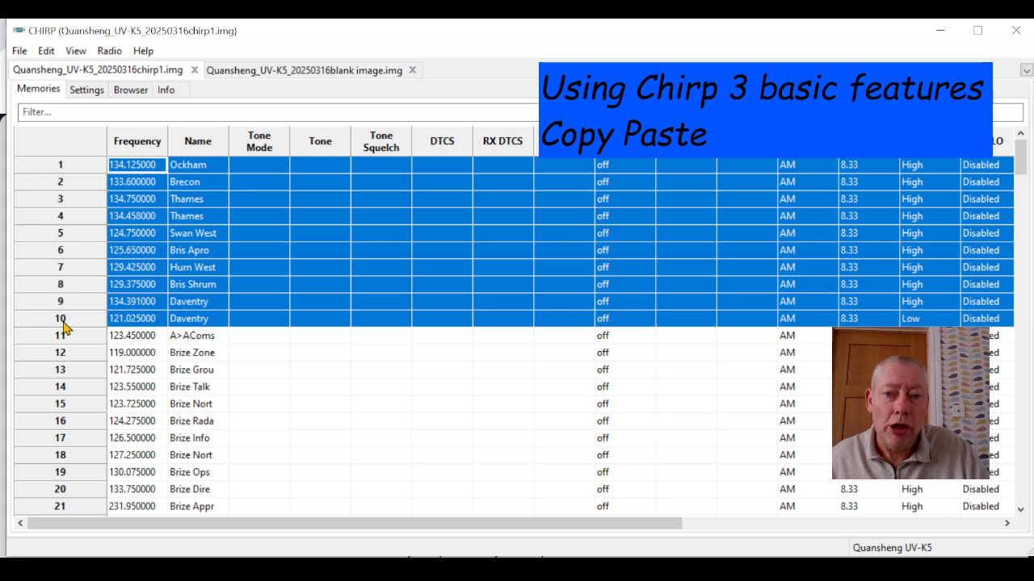
right_click(269, 234)
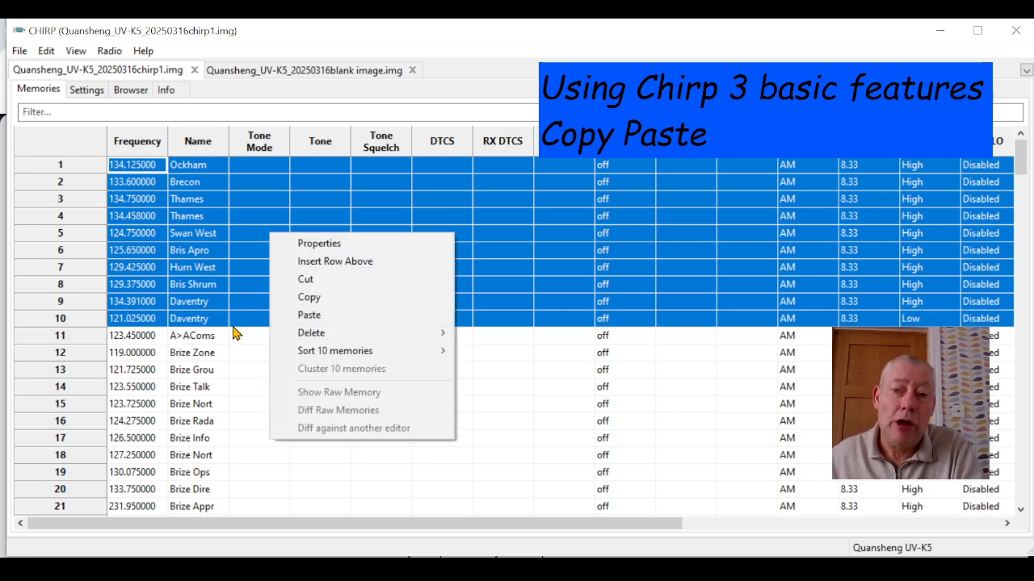
left_click(310, 297)
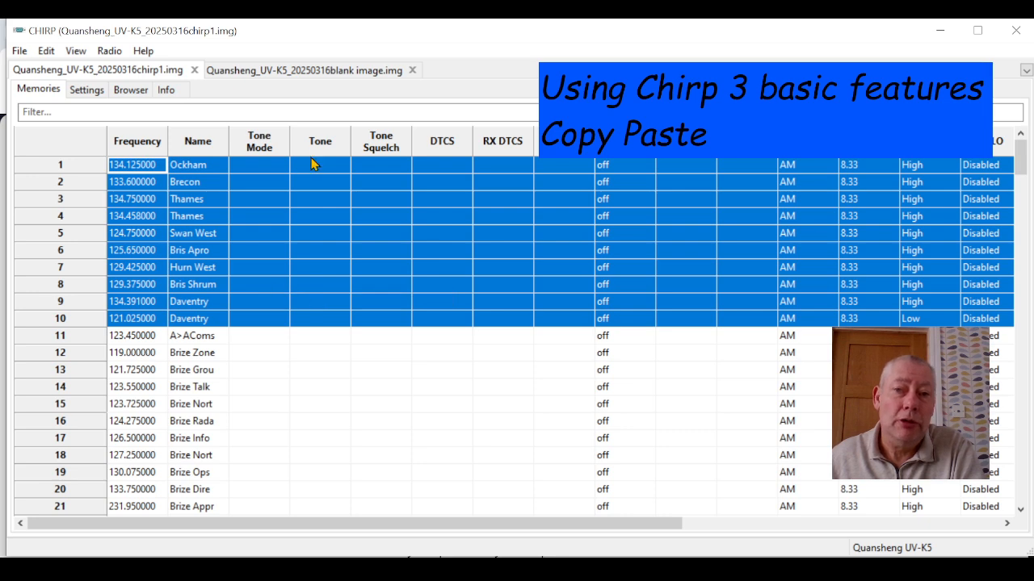
Paste the ten copied memories into Quansheng_UV-K5_20250316blank image.img starting at row 1
left_click(326, 75)
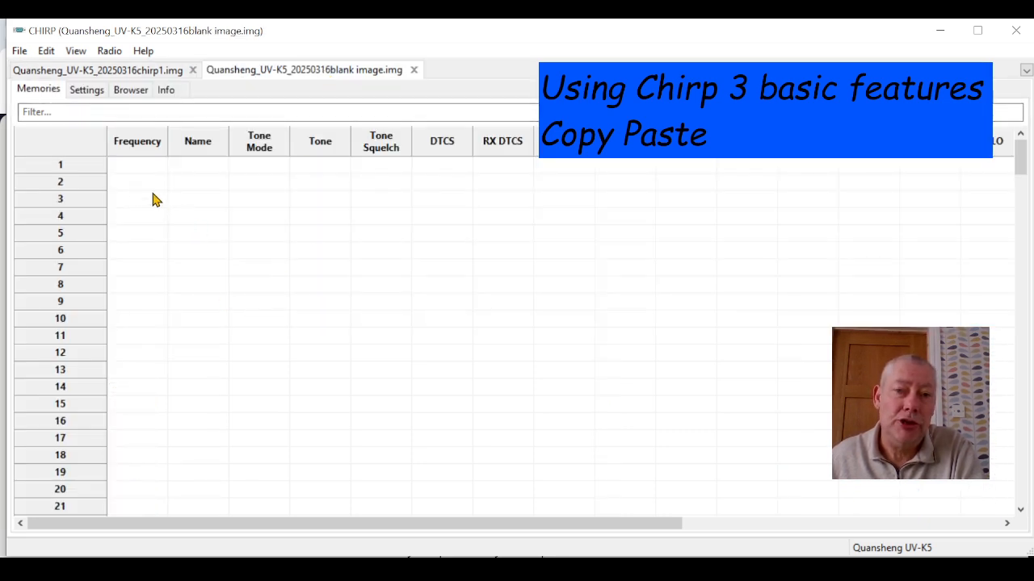
left_click(73, 170)
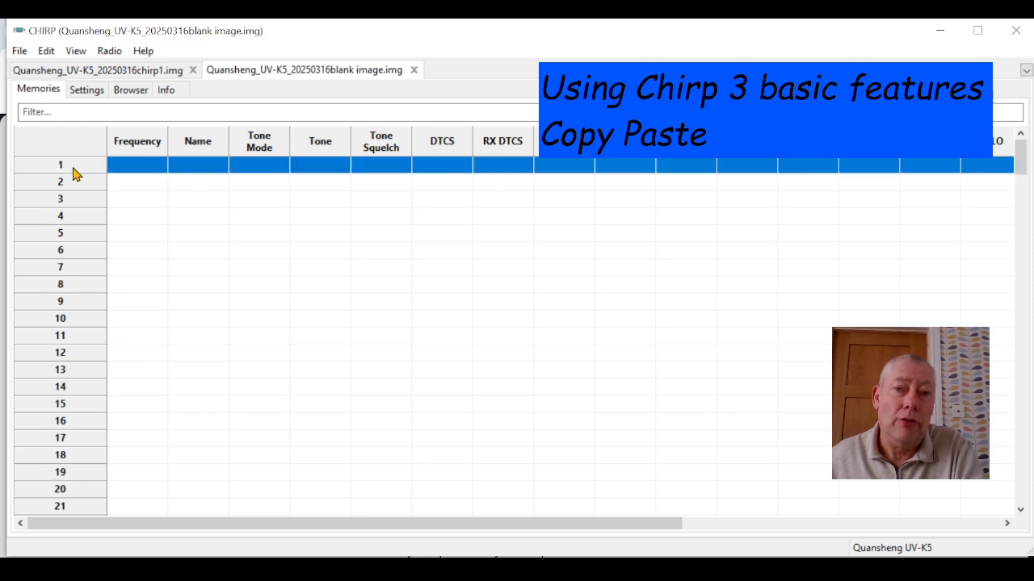
right_click(174, 169)
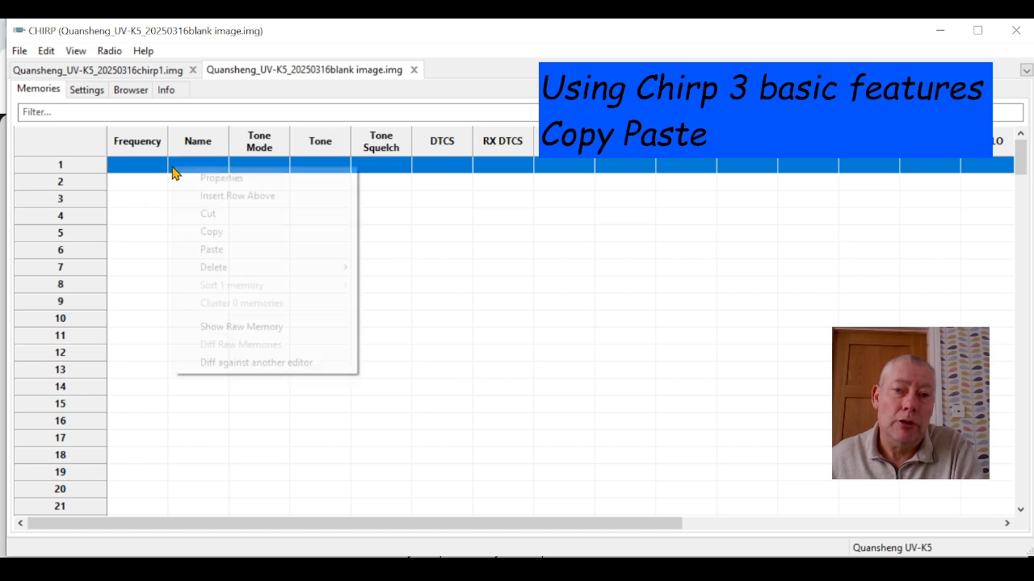
left_click(212, 252)
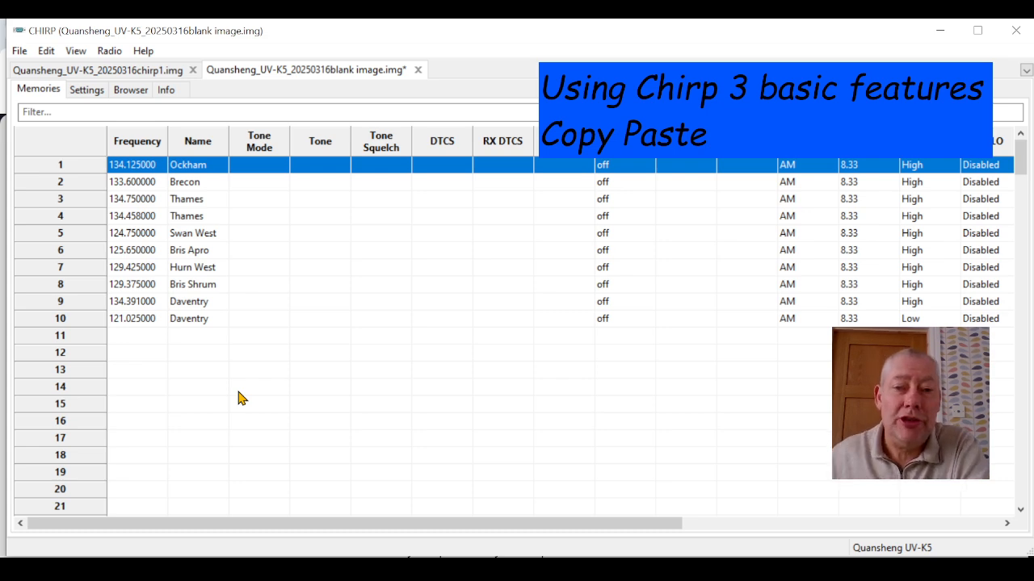
left_click(149, 356)
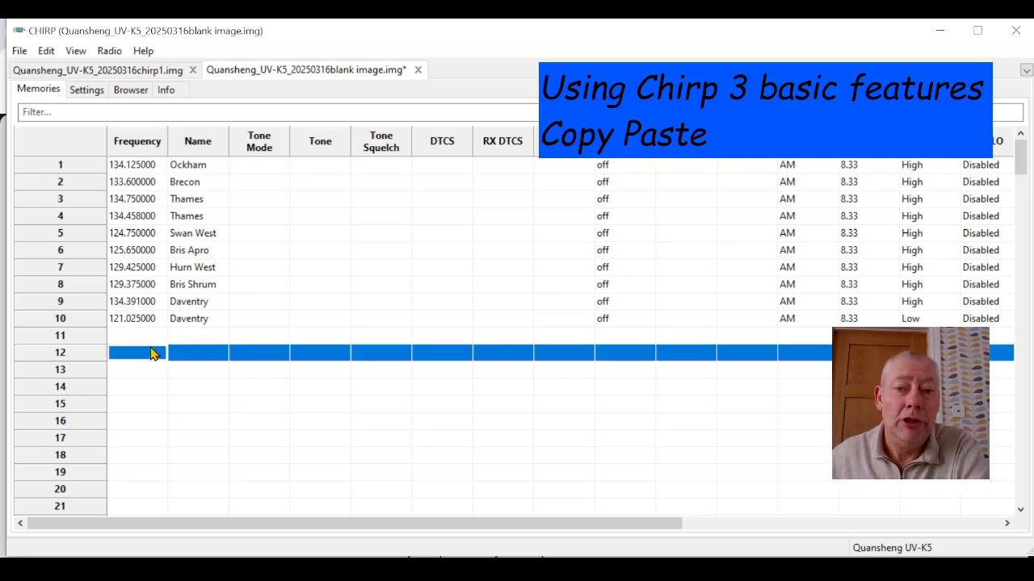
Save the image with the ten pasted memories as a new file named Quansheng_UV-K5_20250316mylondoncontrol
left_click(20, 50)
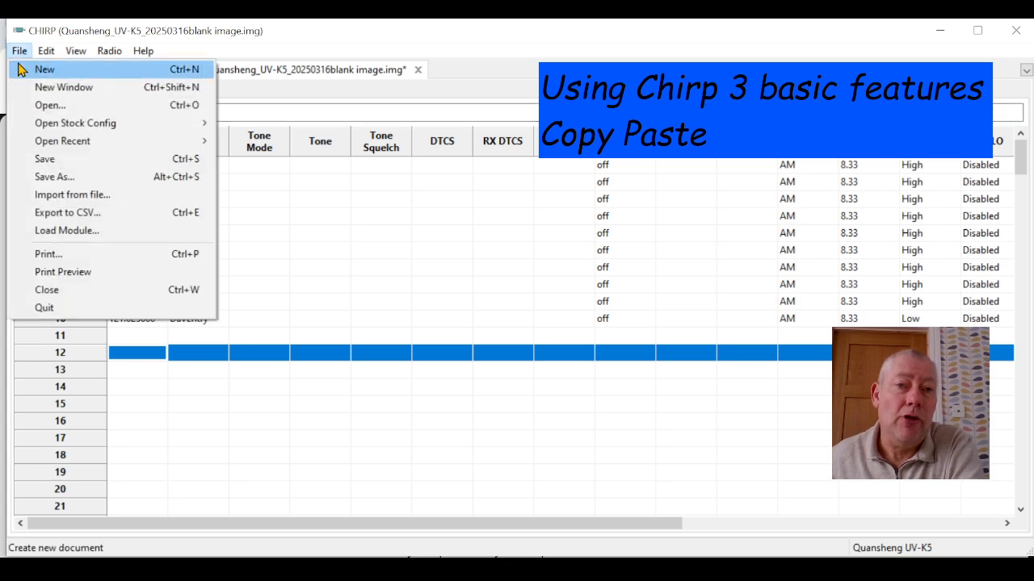
left_click(64, 184)
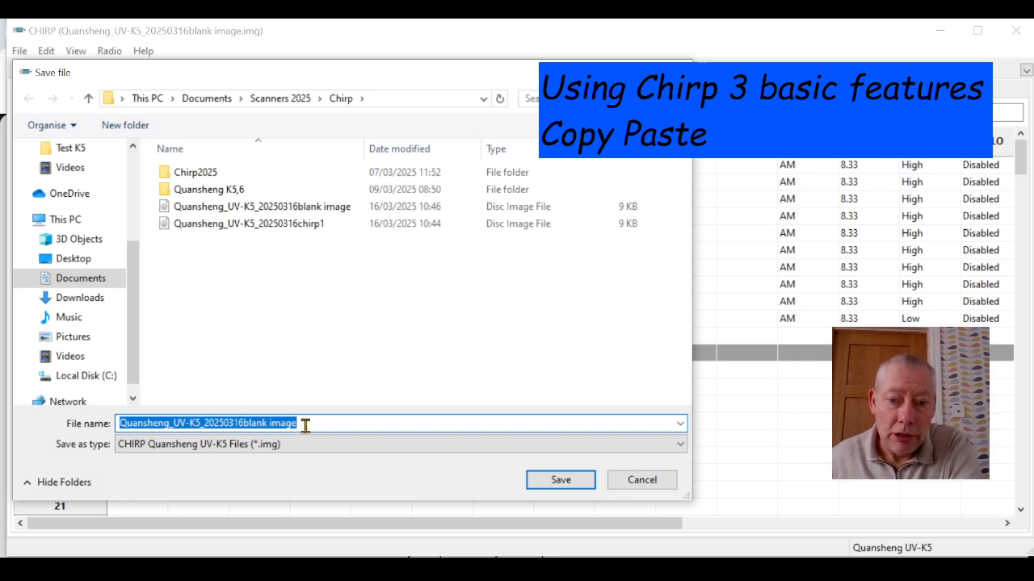
left_click(305, 425)
key("BackSpace")
key("BackSpace")
key("BackSpace")
key("BackSpace")
key("BackSpace")
key("BackSpace")
key("BackSpace")
key("BackSpace")
key("BackSpace")
key("BackSpace")
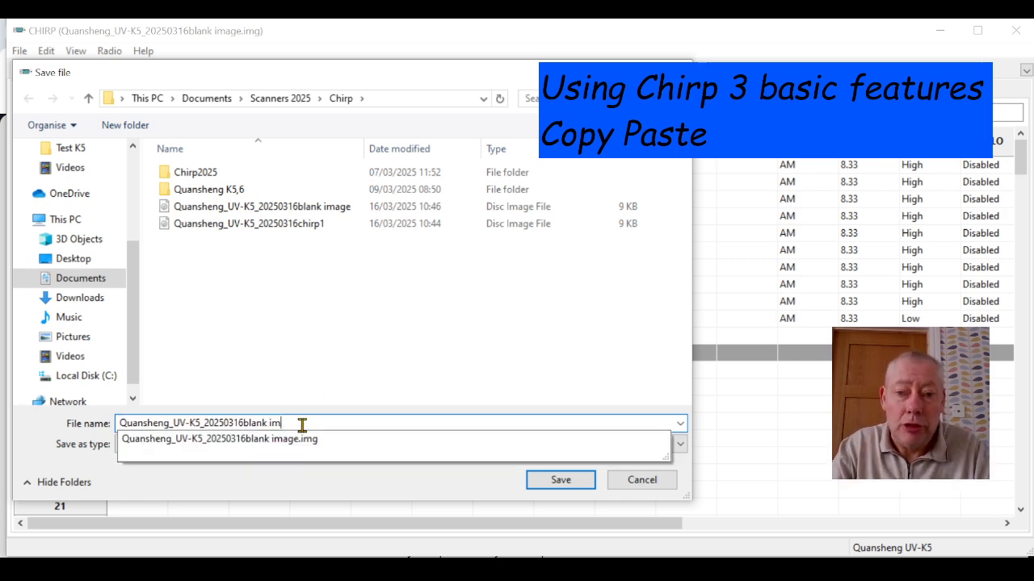
key("BackSpace")
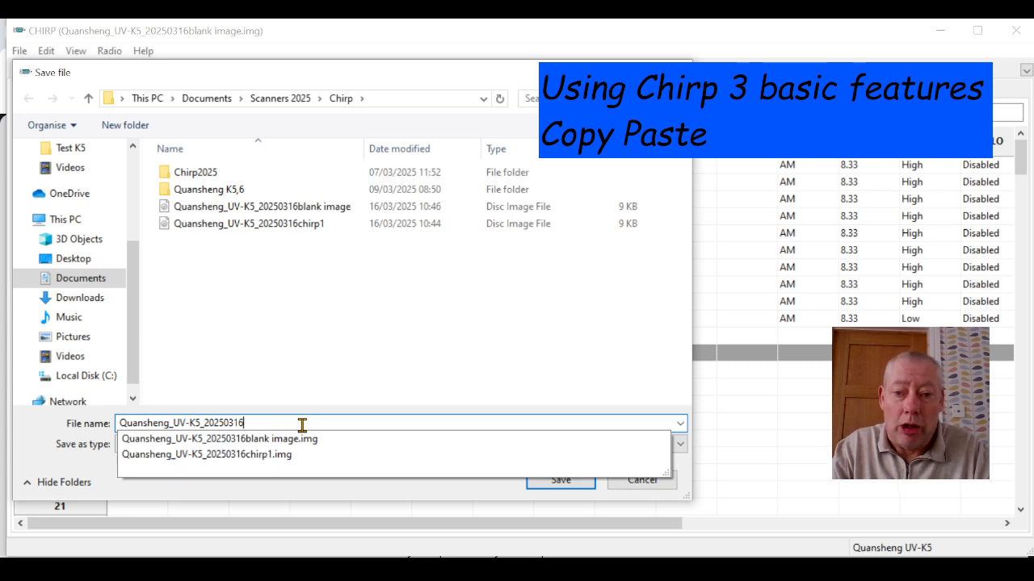
type("m")
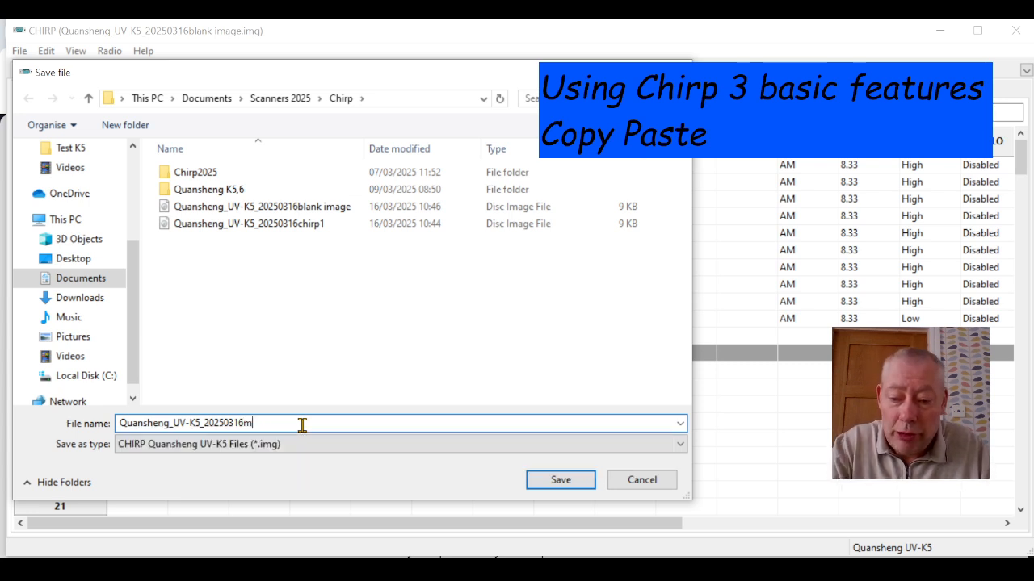
type("ylocal")
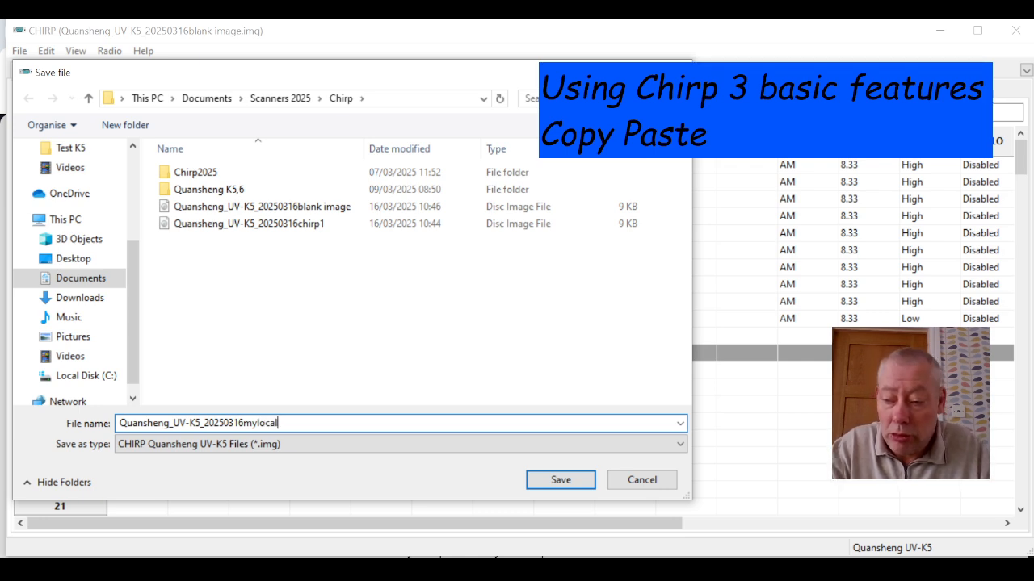
key("BackSpace")
key("BackSpace")
key("BackSpace")
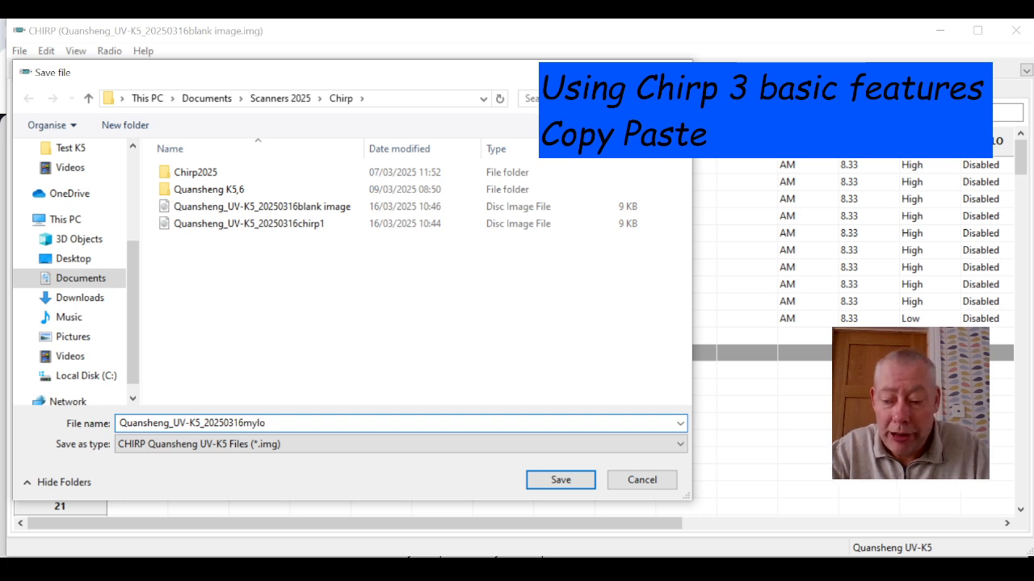
type("ndonc")
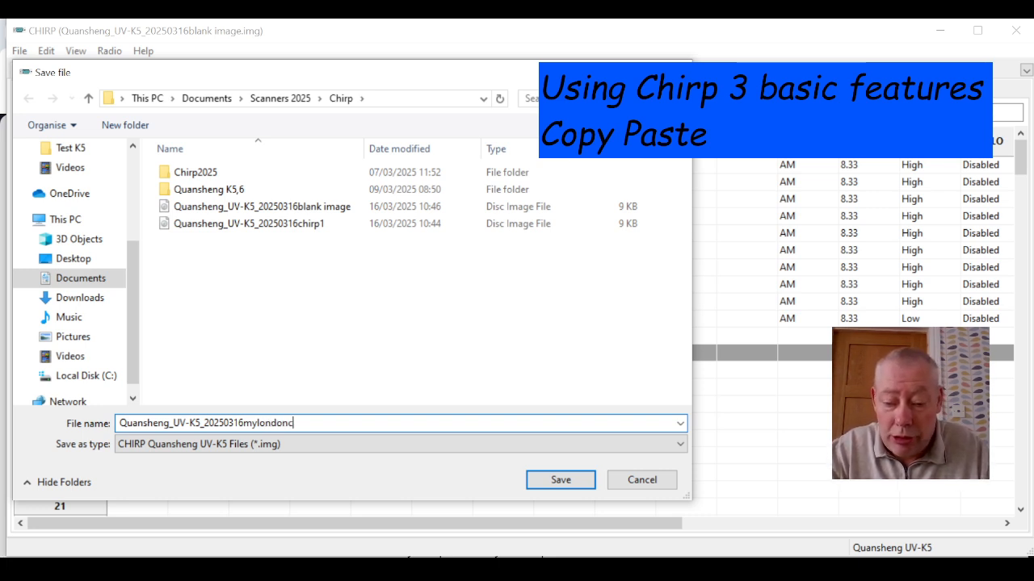
type("ontrol")
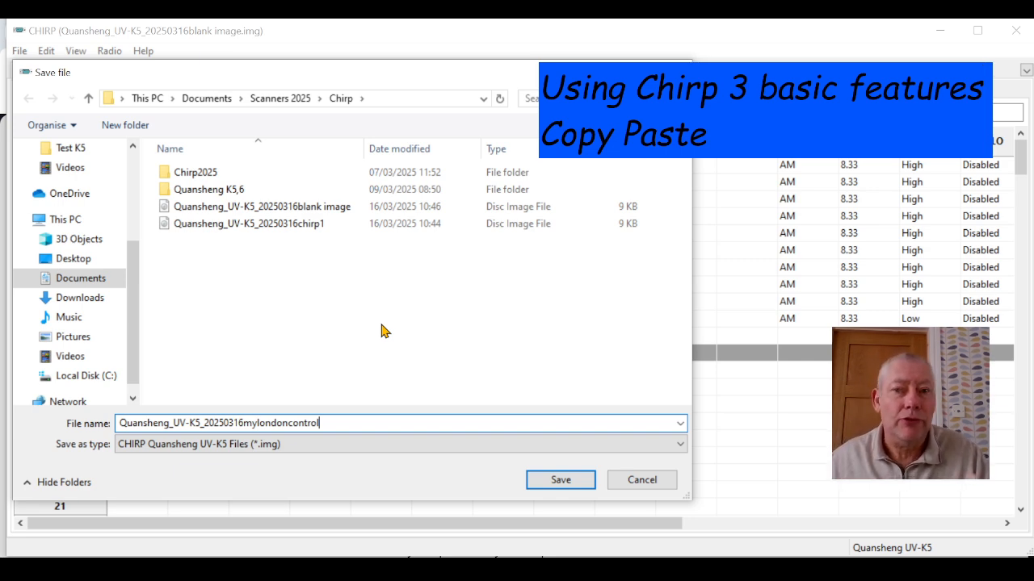
left_click(562, 481)
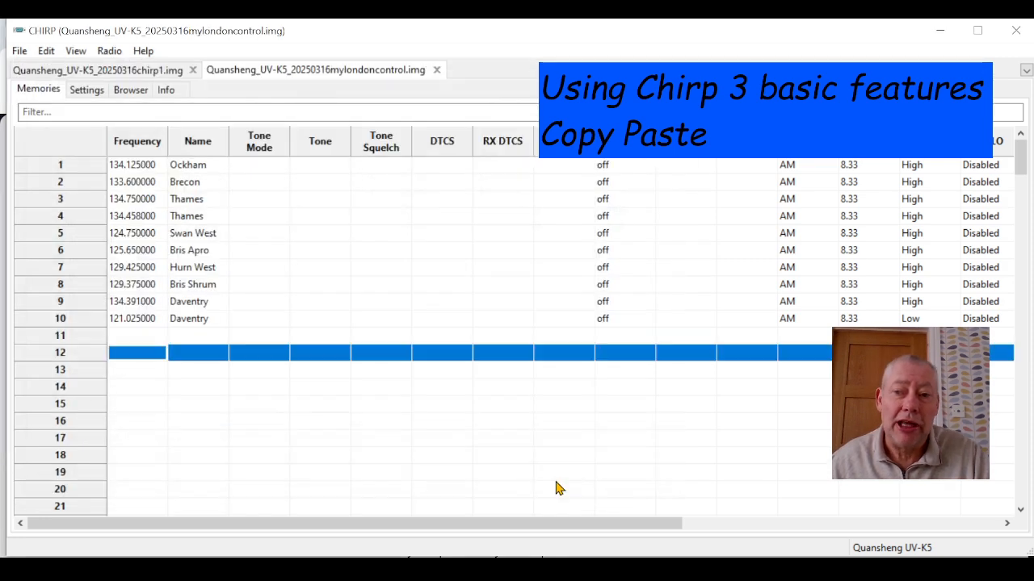
left_click(171, 71)
left_click(344, 385)
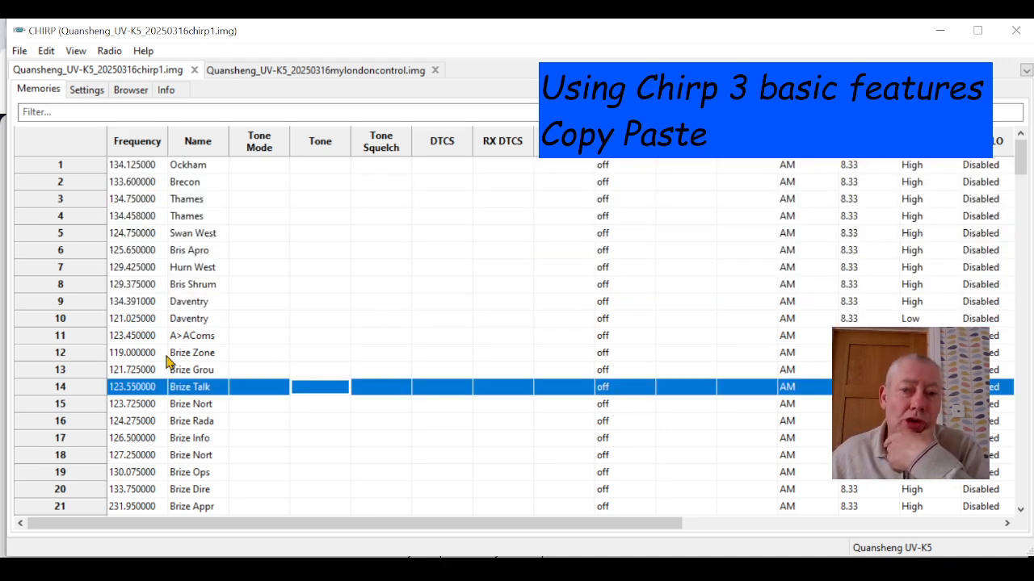
left_click(321, 71)
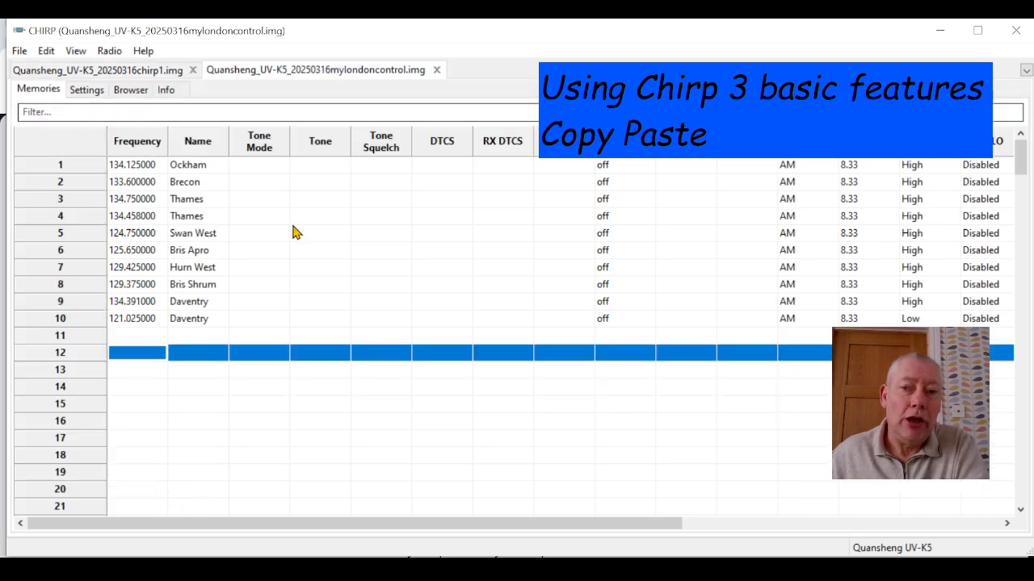
Upload the mylondoncontrol image to the Quansheng UV-K5 egzumer radio through port COM14
left_click(110, 51)
left_click(130, 87)
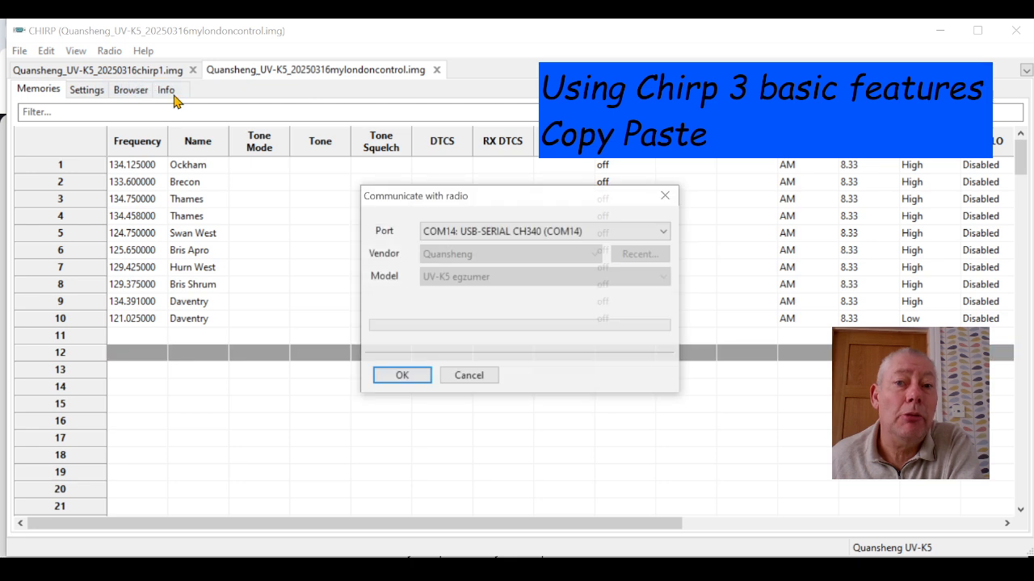
left_click(384, 382)
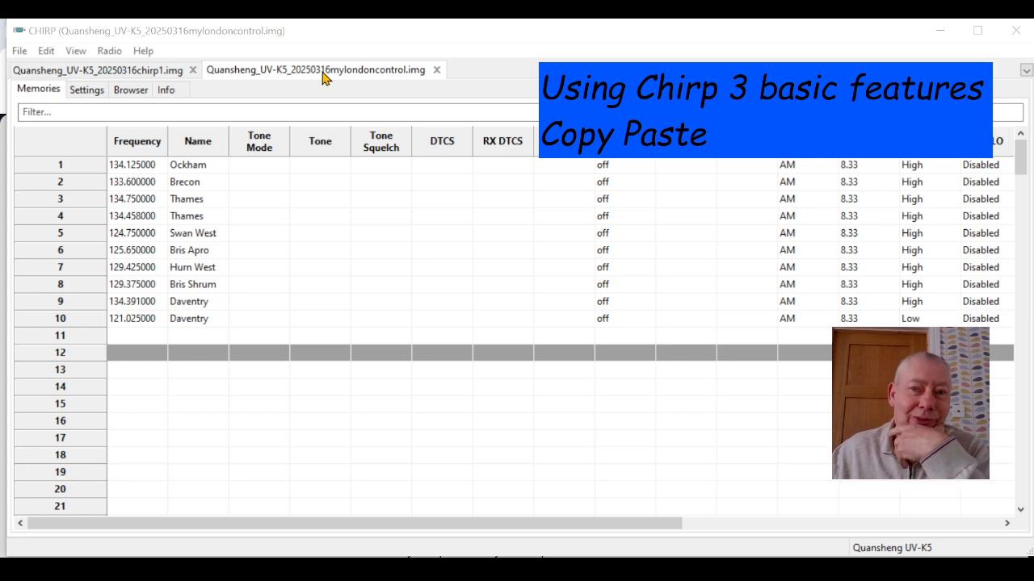
Close the mylondoncontrol image and open the Quansheng_UV-K5_20250316blank image file from the Chirp folder
left_click(436, 71)
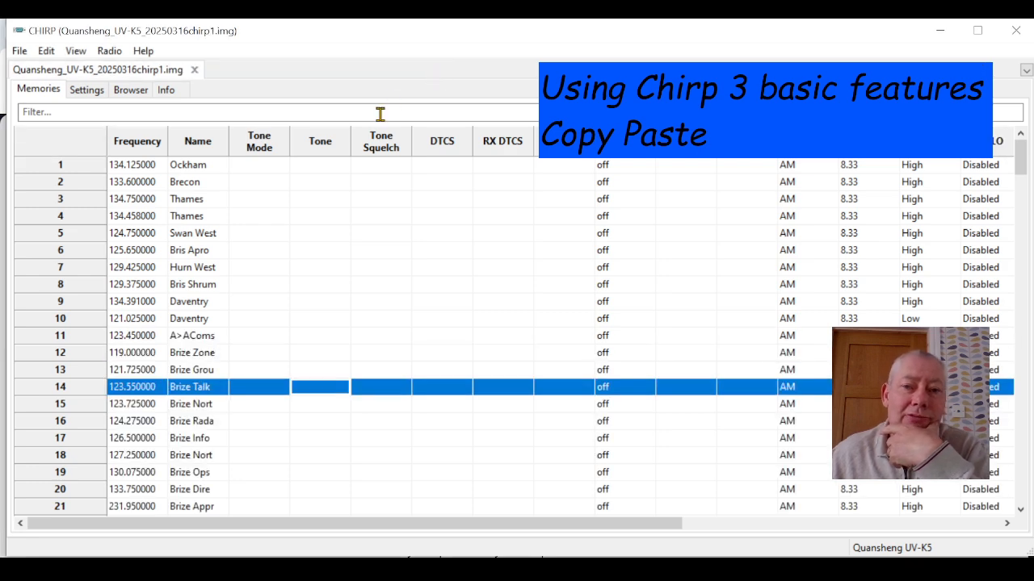
left_click(18, 50)
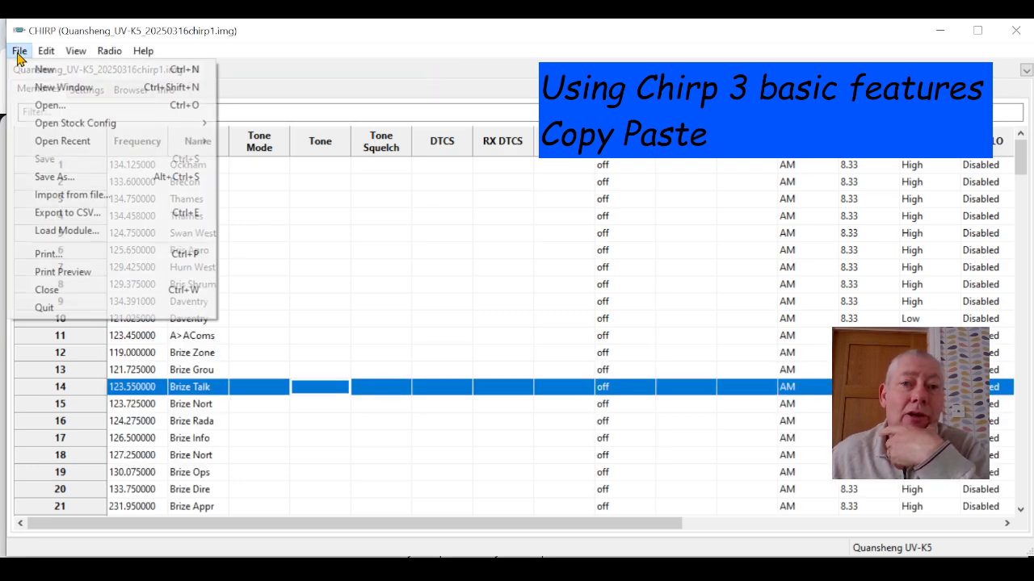
left_click(50, 105)
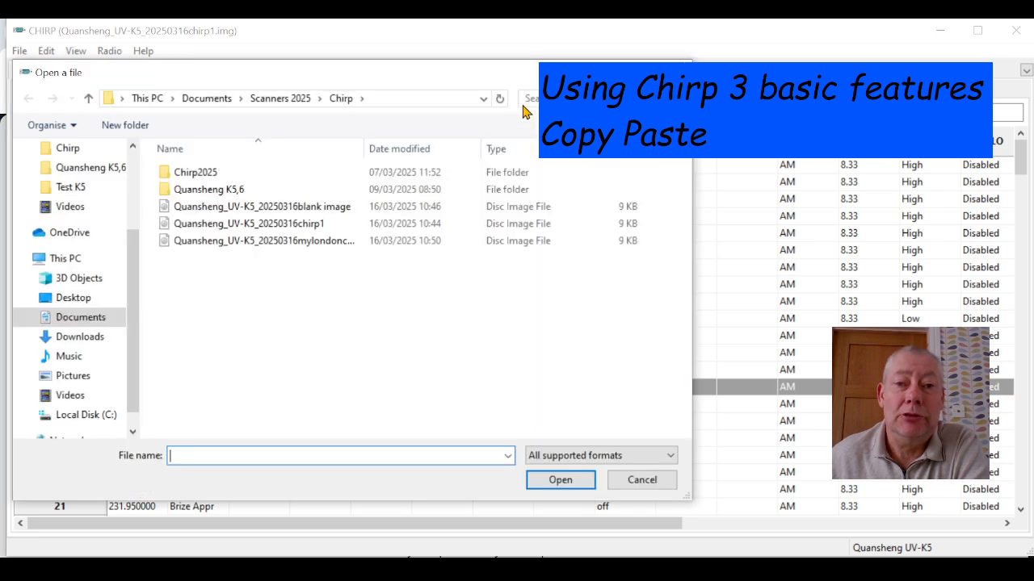
left_click(301, 207)
double_click(302, 208)
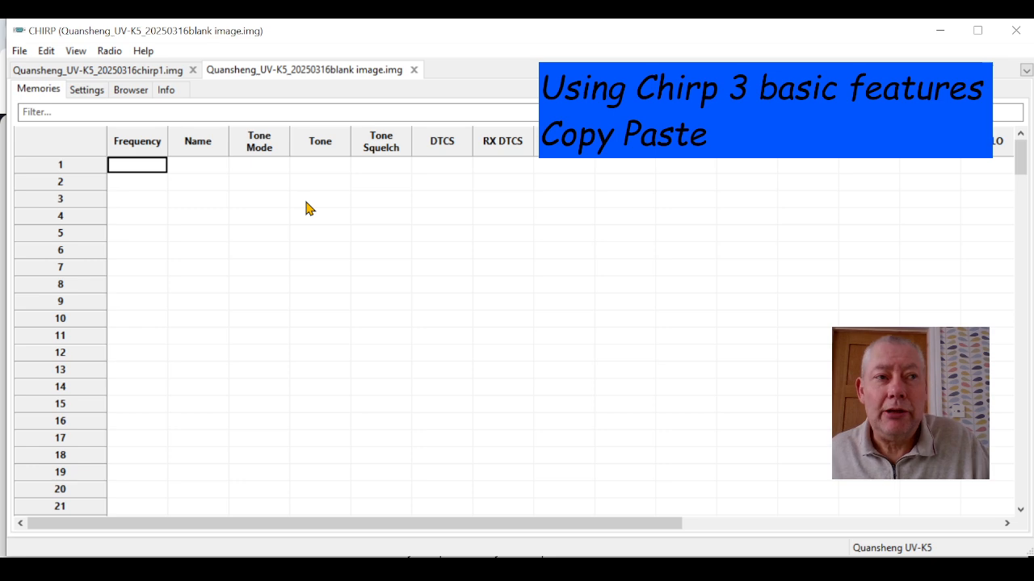
Copy memories 12 to 45, from Brize Zone through the last Brize Dire entry, in Quansheng_UV-K5_20250316chirp1.img
left_click(167, 71)
scroll(218, 323, "down", 2)
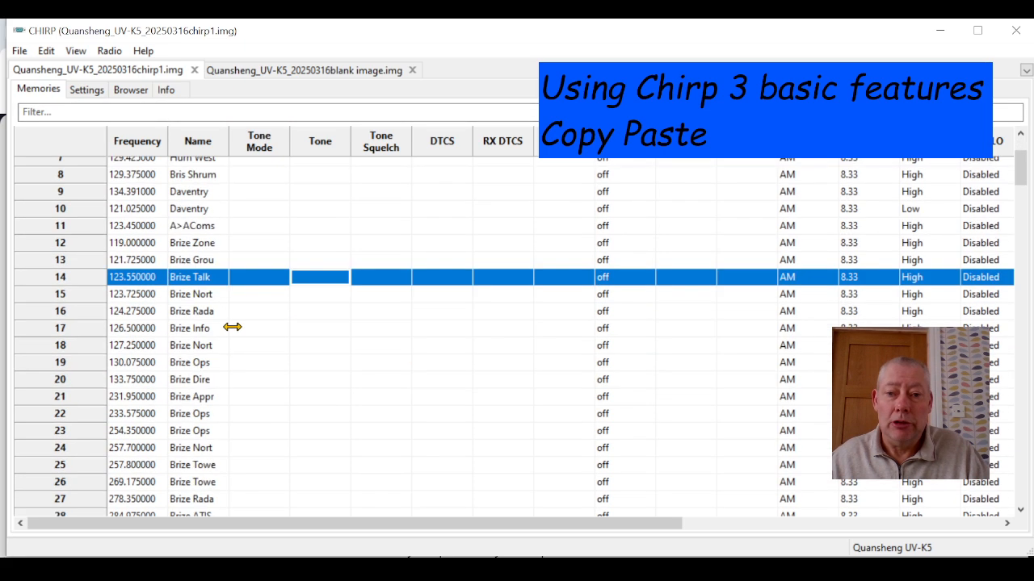
scroll(226, 310, "up", 1)
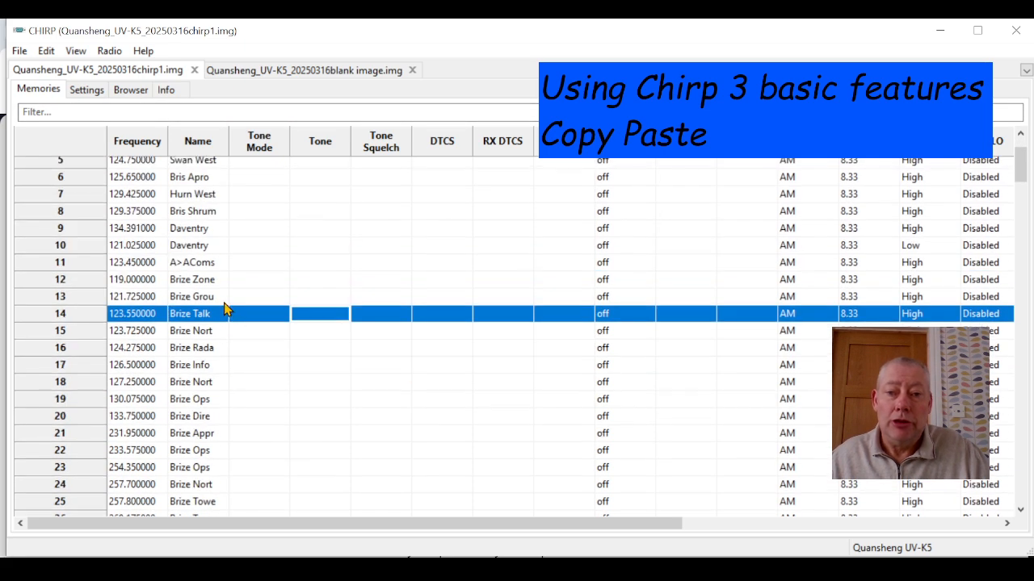
left_click(63, 282)
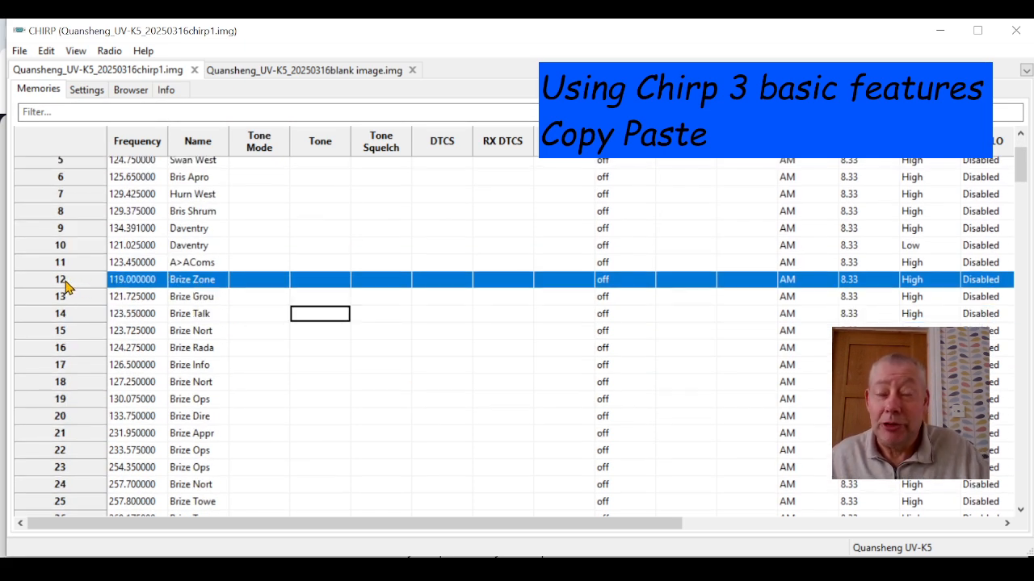
scroll(81, 292, "down", 1)
scroll(85, 295, "down", 5)
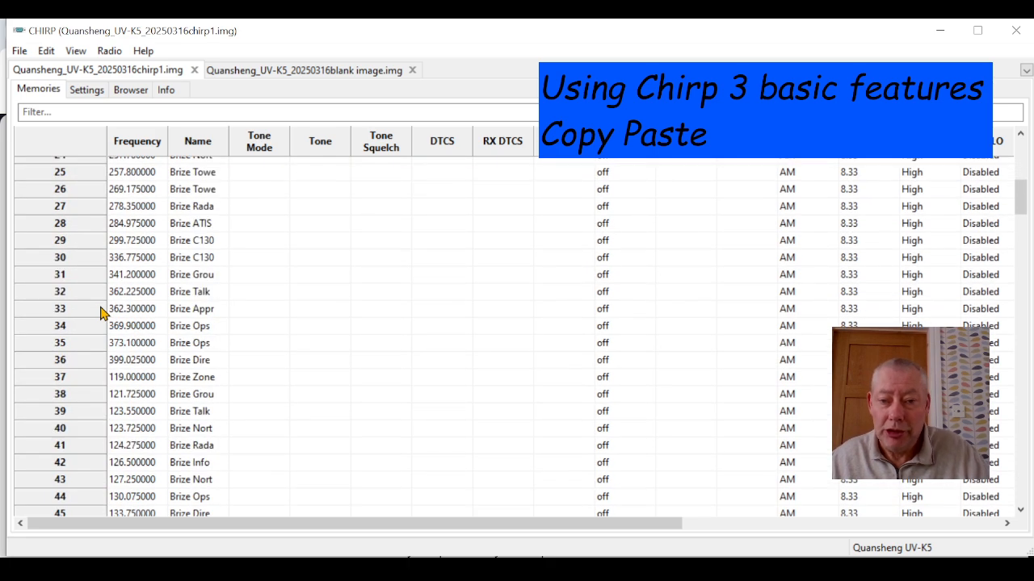
scroll(93, 298, "up", 8)
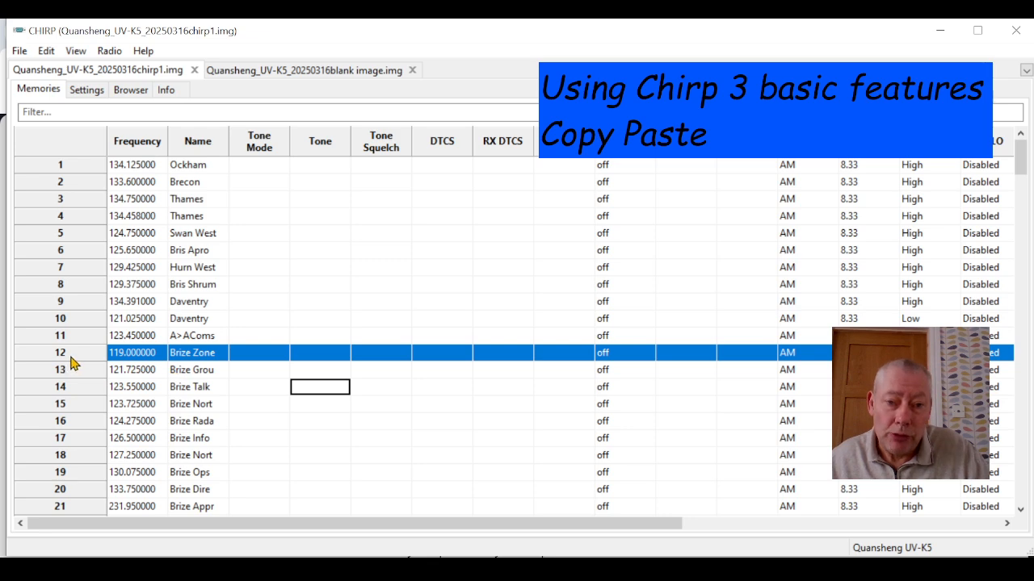
scroll(72, 362, "down", 10)
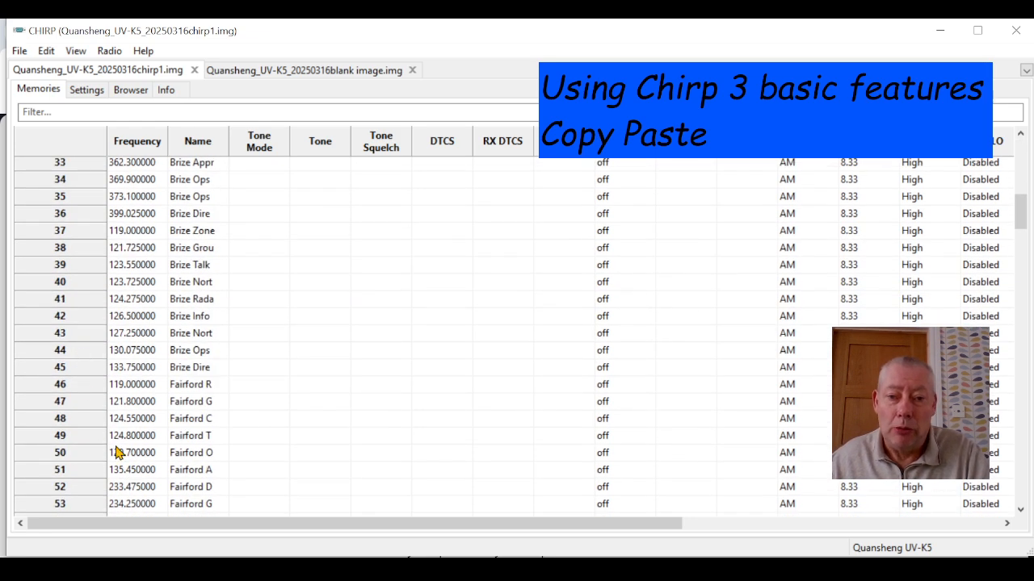
left_click(91, 368, "shift")
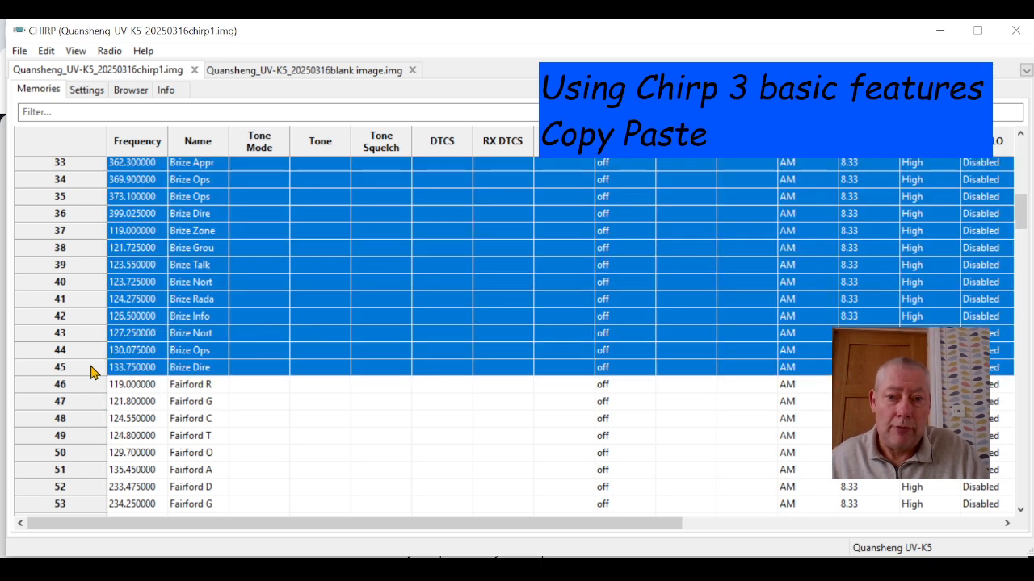
right_click(314, 232)
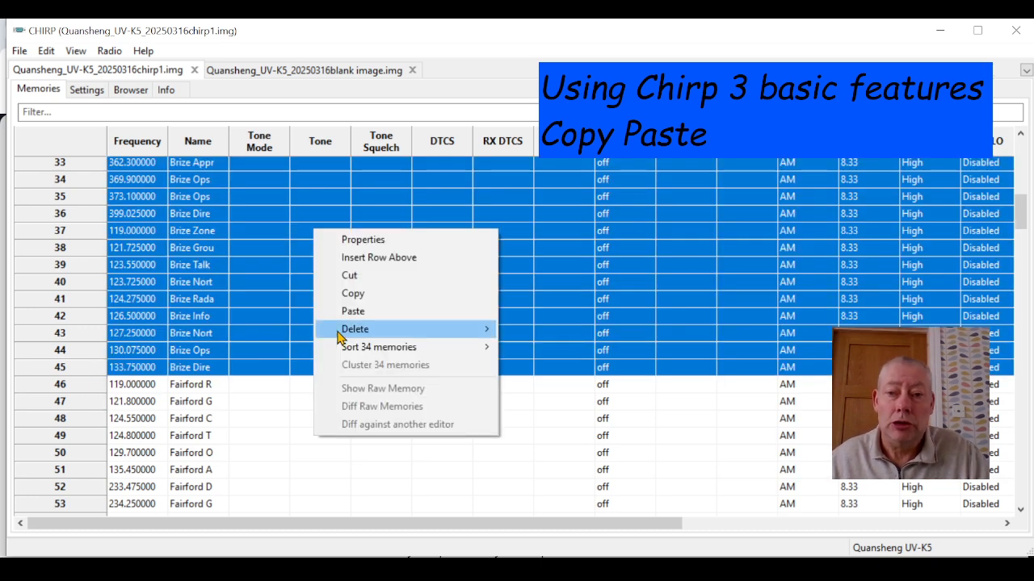
left_click(352, 293)
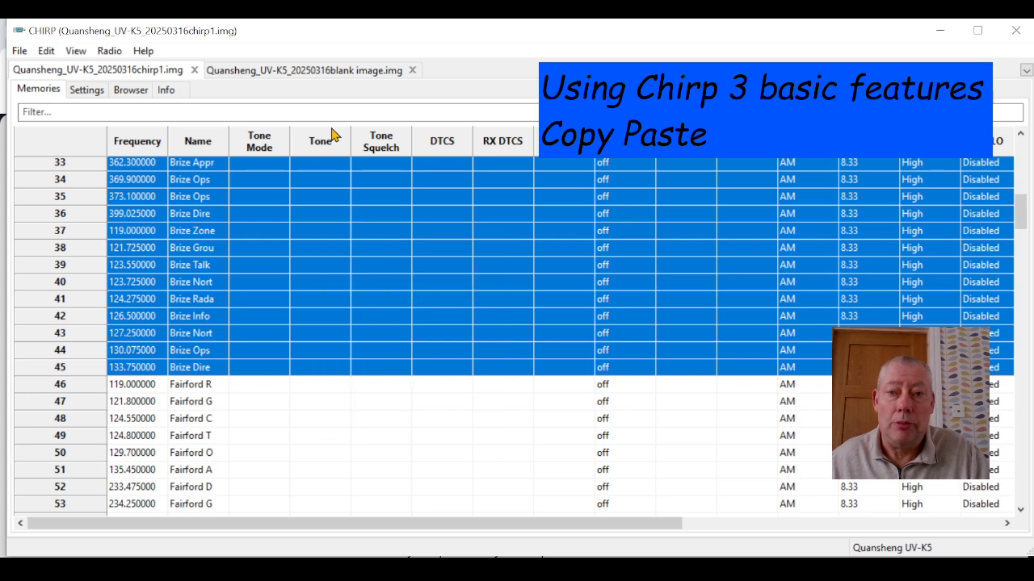
Paste the copied Brize memories into the blank image starting at row 1 and check the list down to its last entry
left_click(351, 71)
left_click(74, 170)
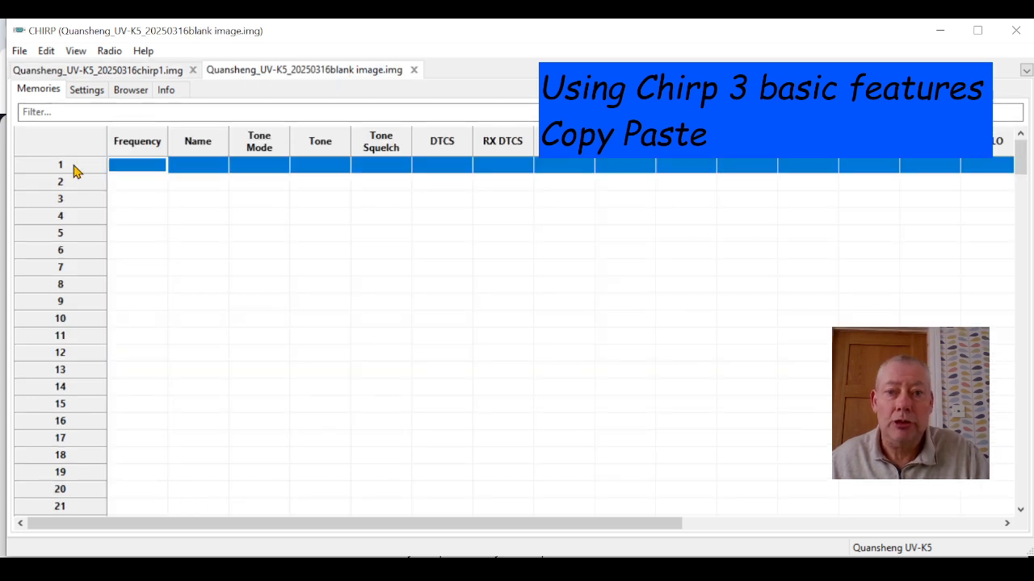
right_click(73, 169)
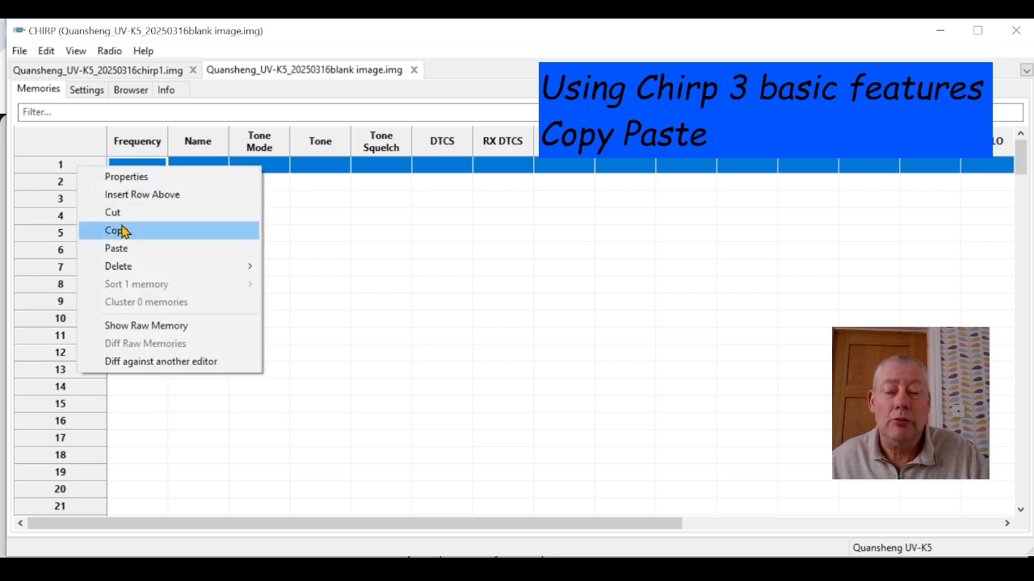
left_click(134, 251)
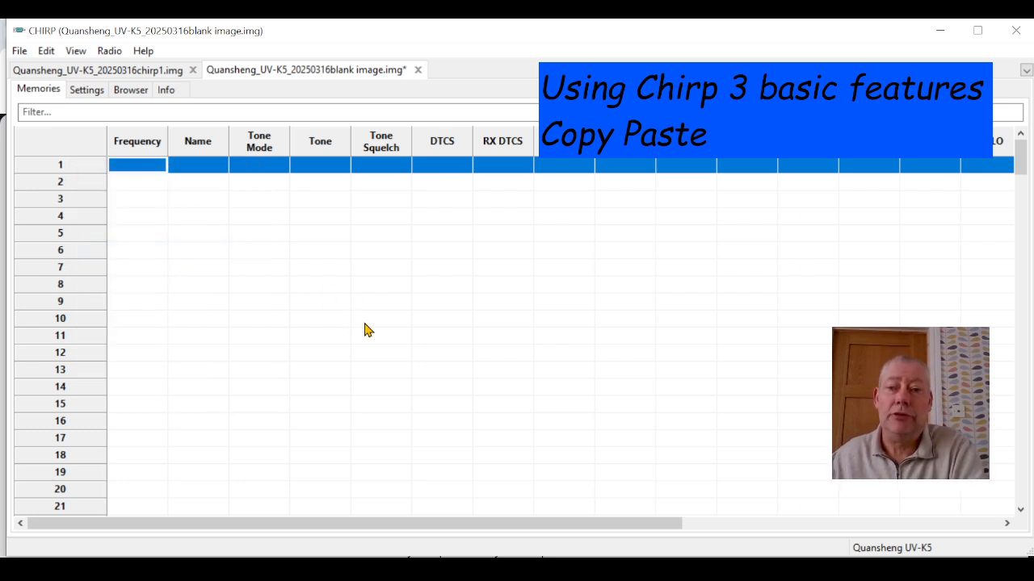
scroll(434, 324, "down", 9)
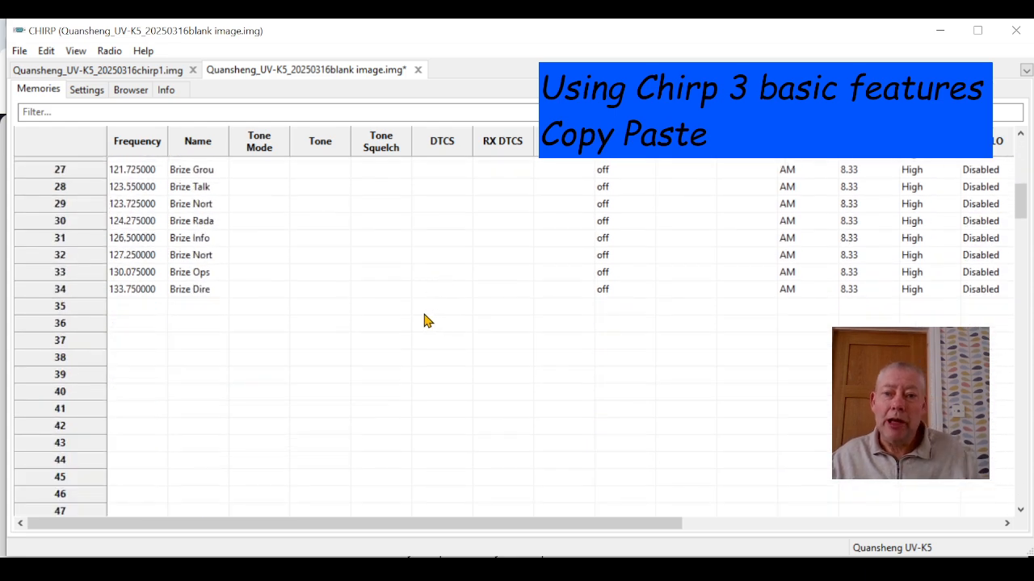
scroll(394, 342, "up", 9)
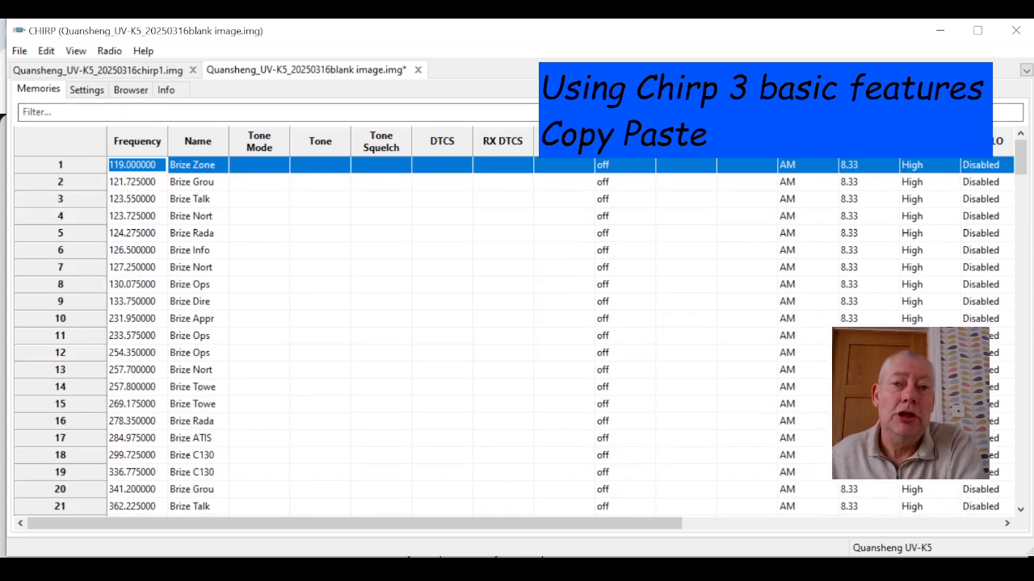
Save the pasted Brize memories as a new image file named Quansheng_UV-K5_20250316chirp1 brize in the Chirp folder
left_click(20, 50)
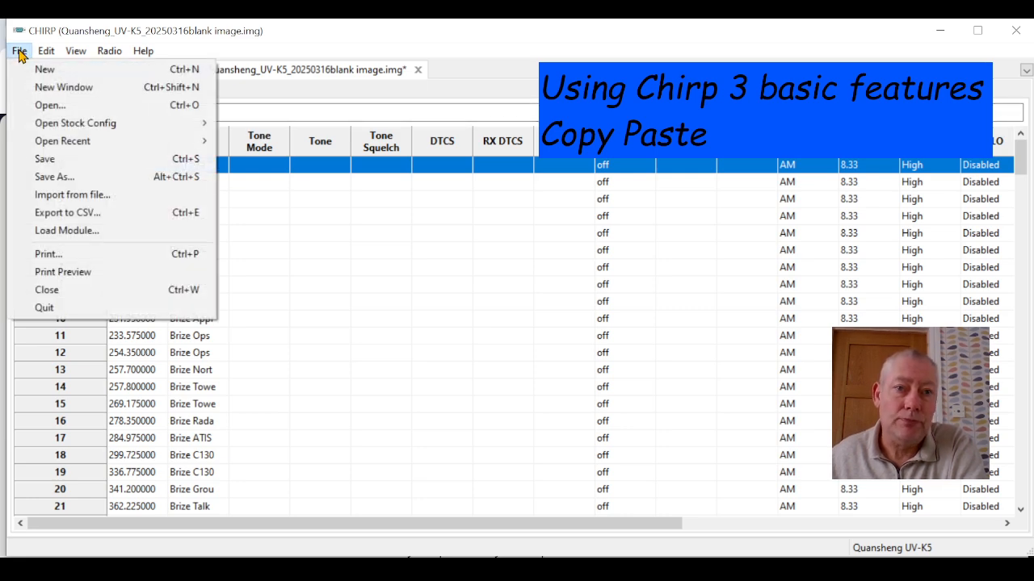
left_click(65, 177)
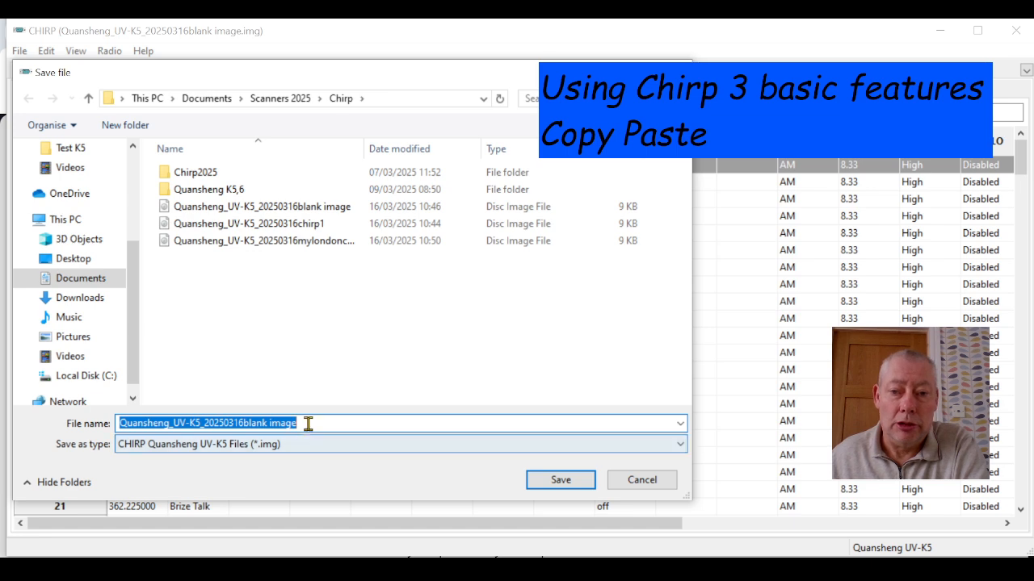
left_click(307, 420)
key("BackSpace")
key("BackSpace")
key("BackSpace")
key("BackSpace")
key("BackSpace")
key("BackSpace")
key("BackSpace")
key("BackSpace")
key("BackSpace")
key("BackSpace")
key("BackSpace")
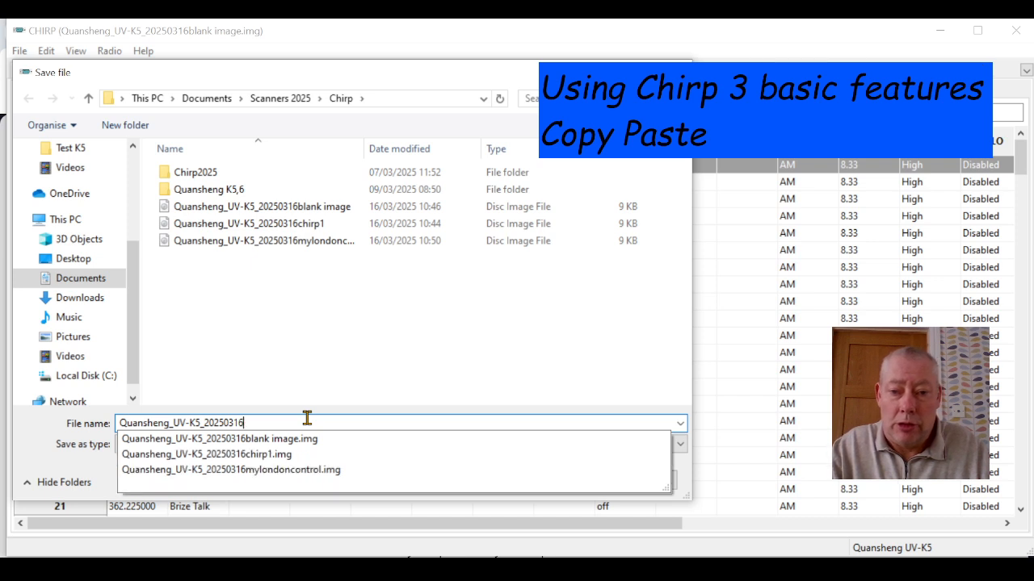
type("chirp1")
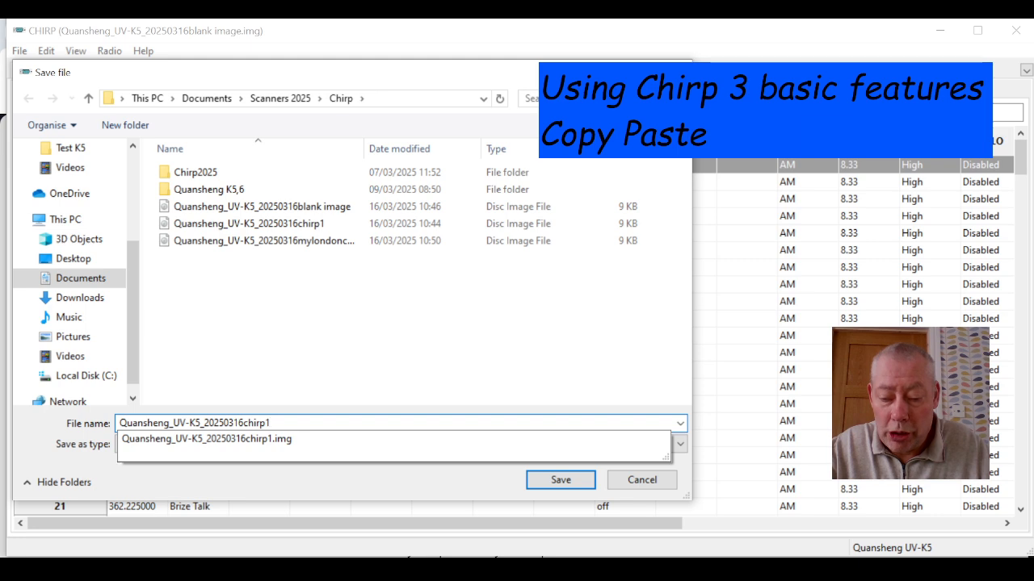
type(" br")
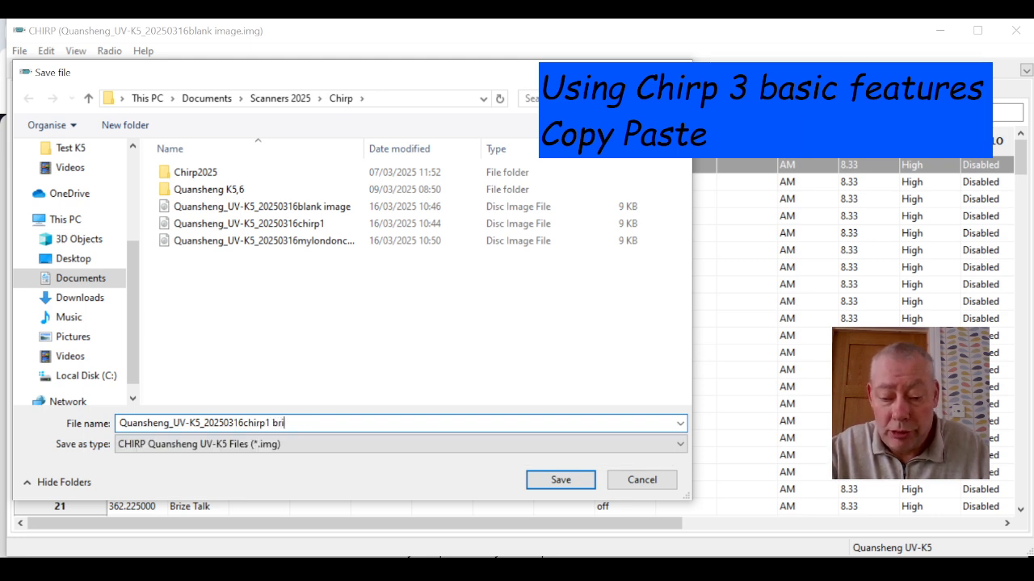
type("ize")
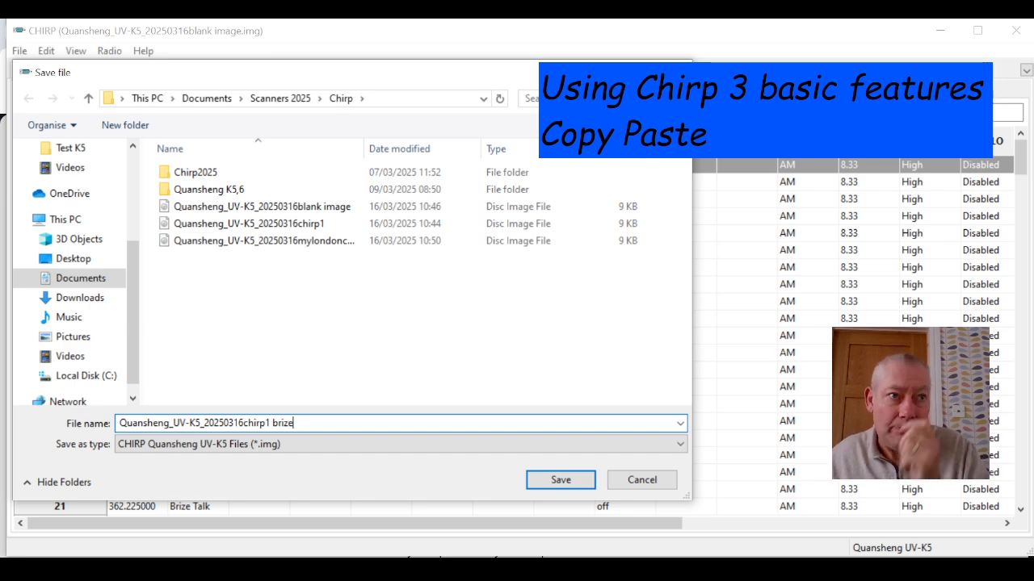
left_click(559, 479)
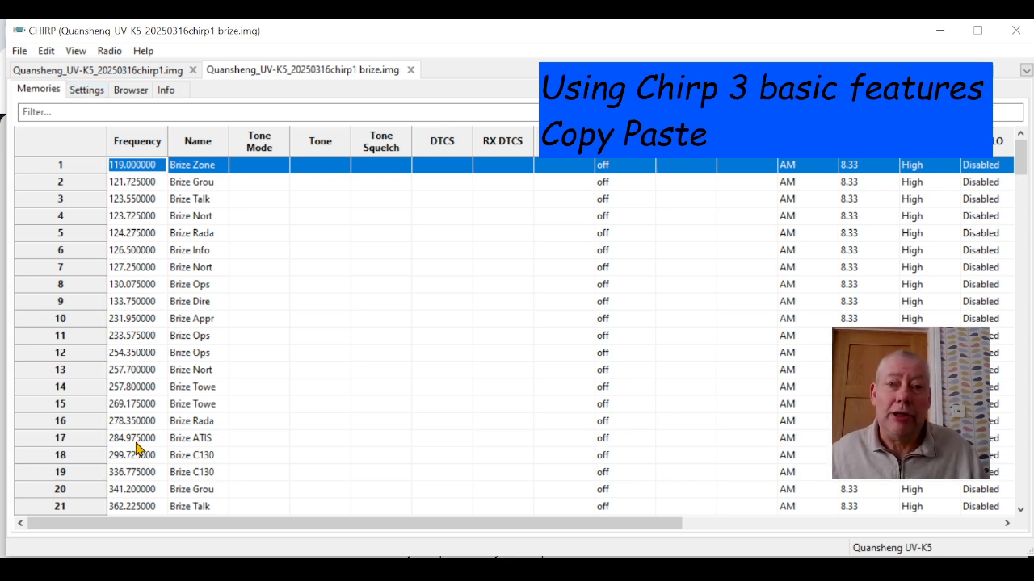
Upload the chirp1 brize image to the Quansheng UV-K5 egzumer radio through port COM14 and look through its memory list
left_click(110, 51)
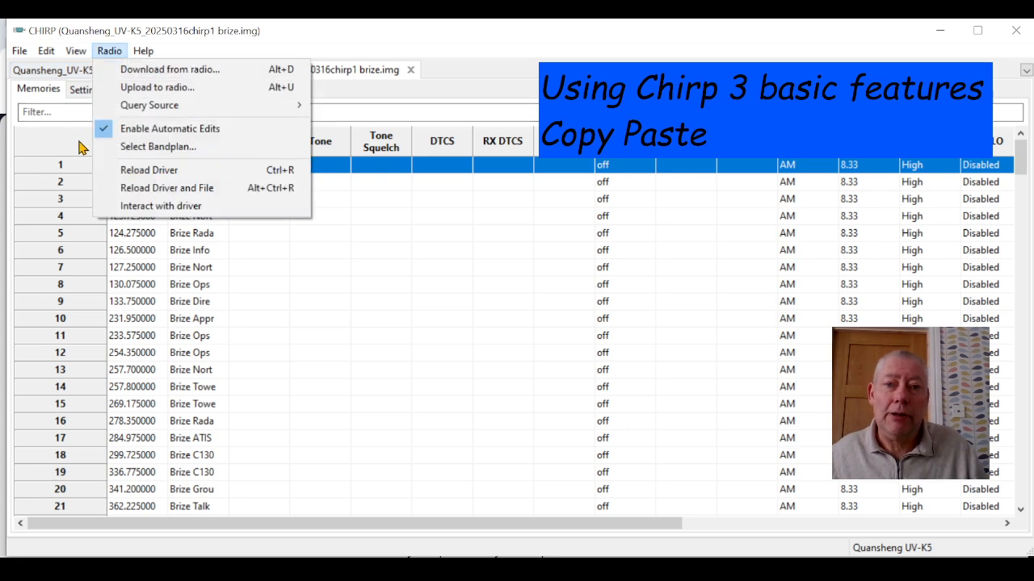
left_click(166, 87)
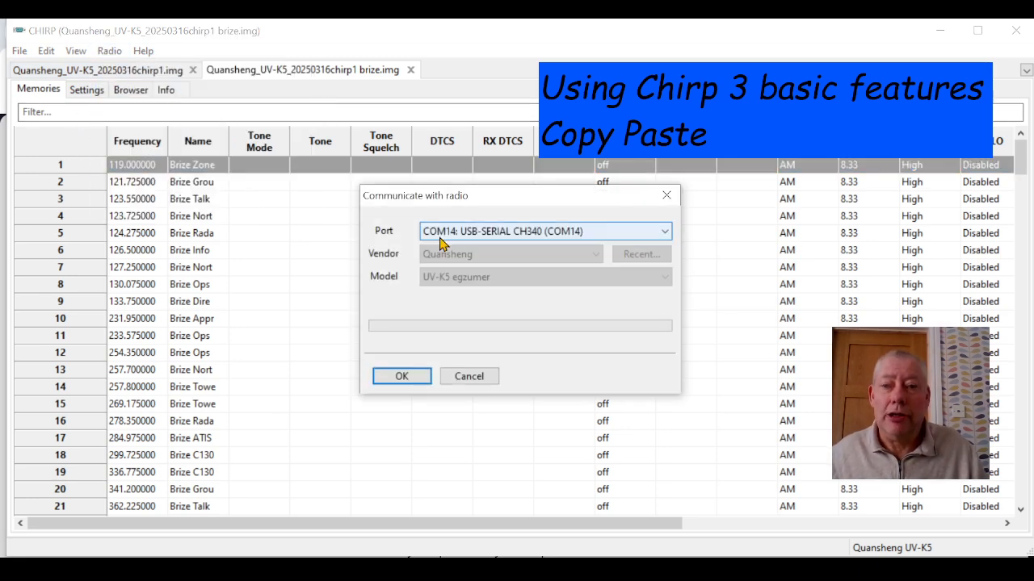
left_click(402, 378)
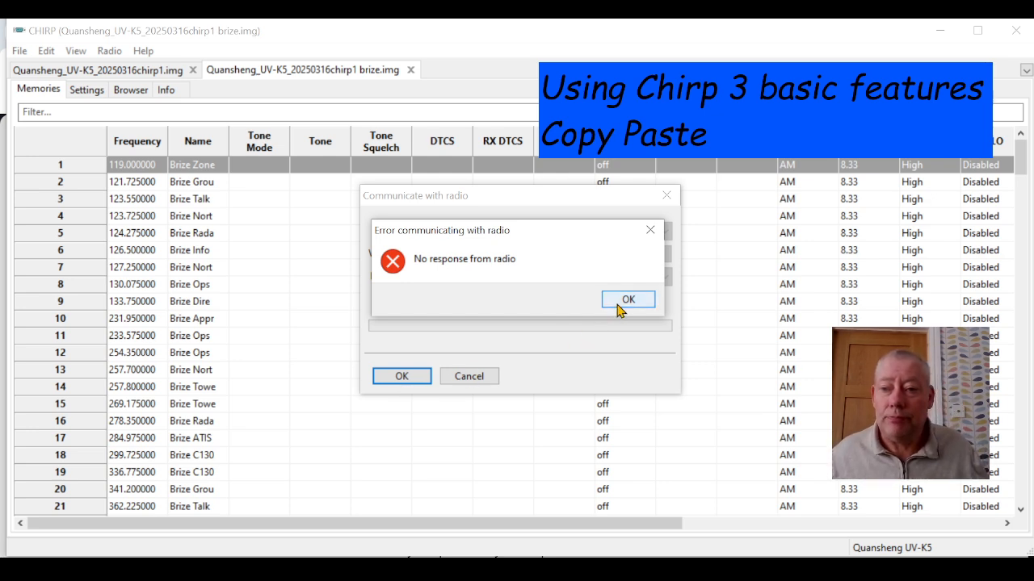
left_click(618, 303)
left_click(420, 380)
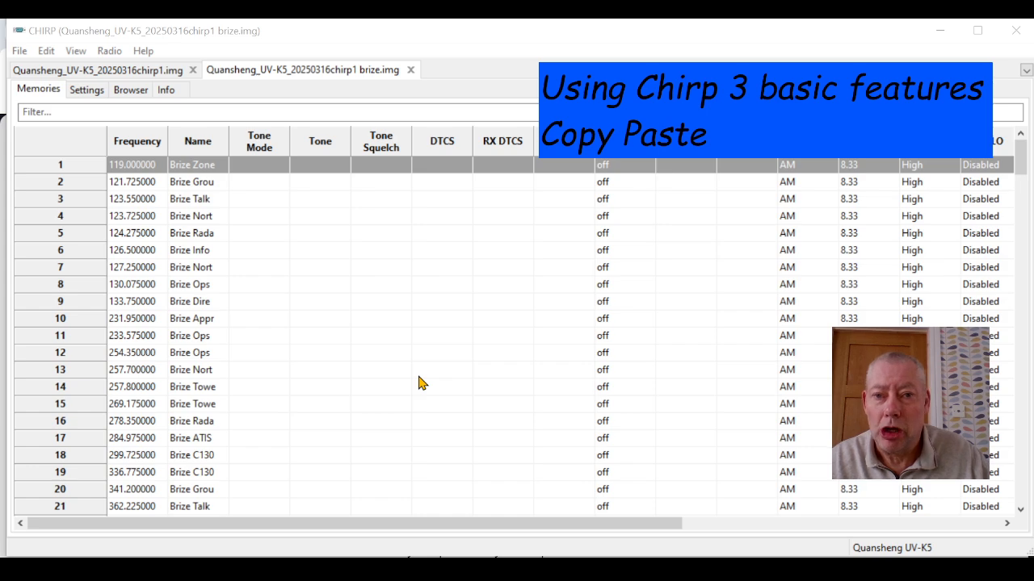
scroll(404, 331, "down", 9)
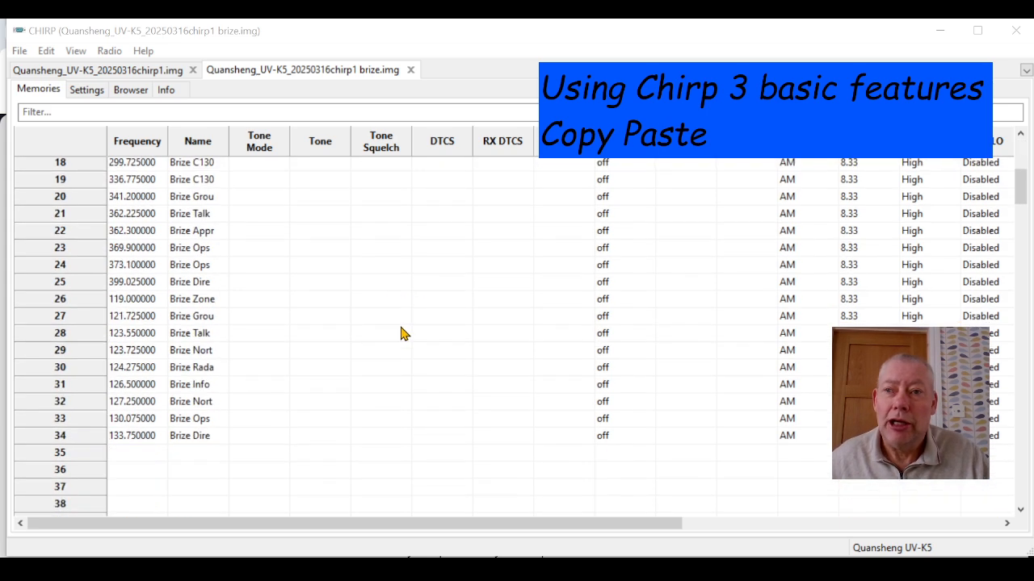
scroll(412, 318, "up", 9)
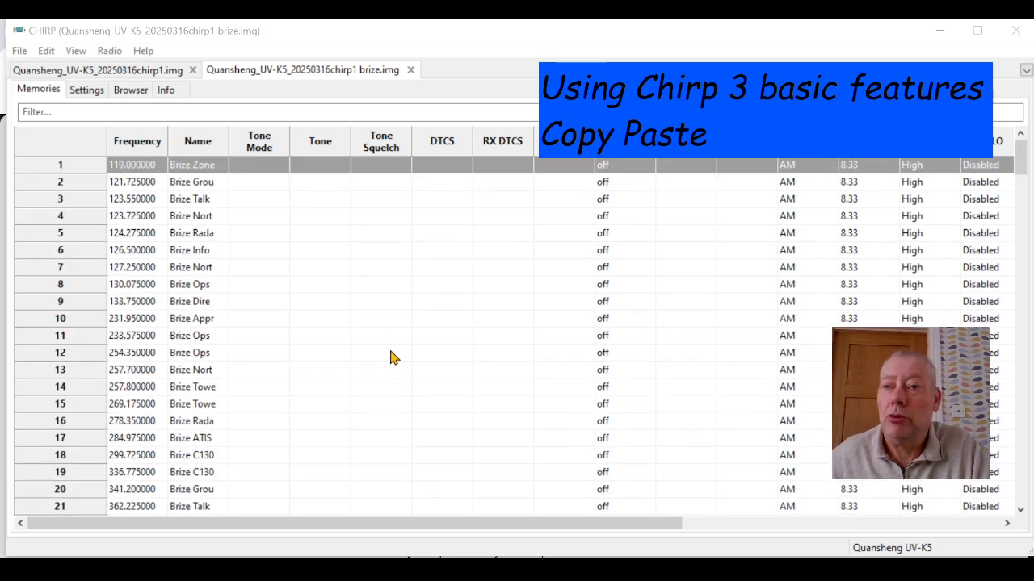
scroll(396, 347, "down", 7)
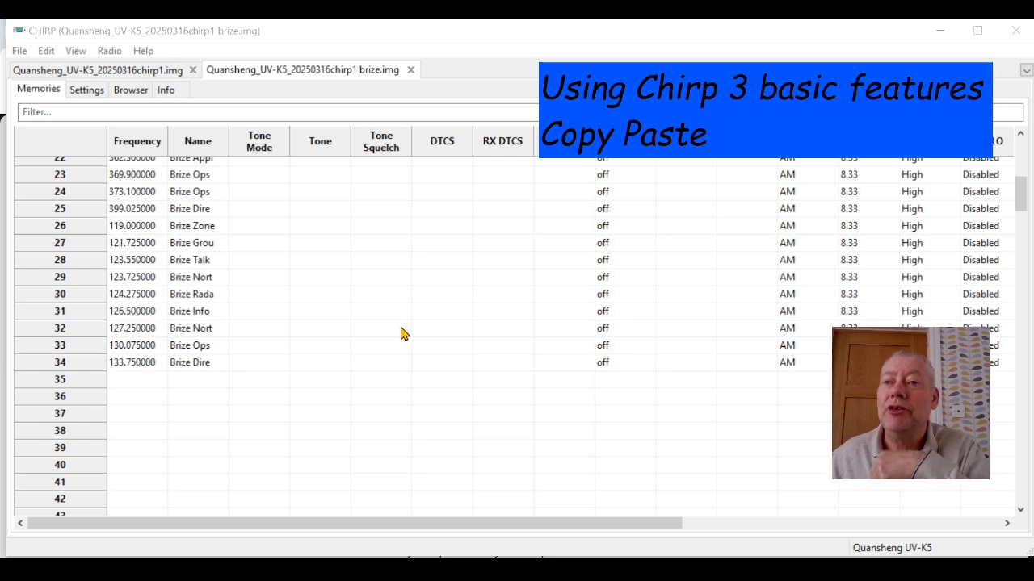
scroll(400, 335, "up", 7)
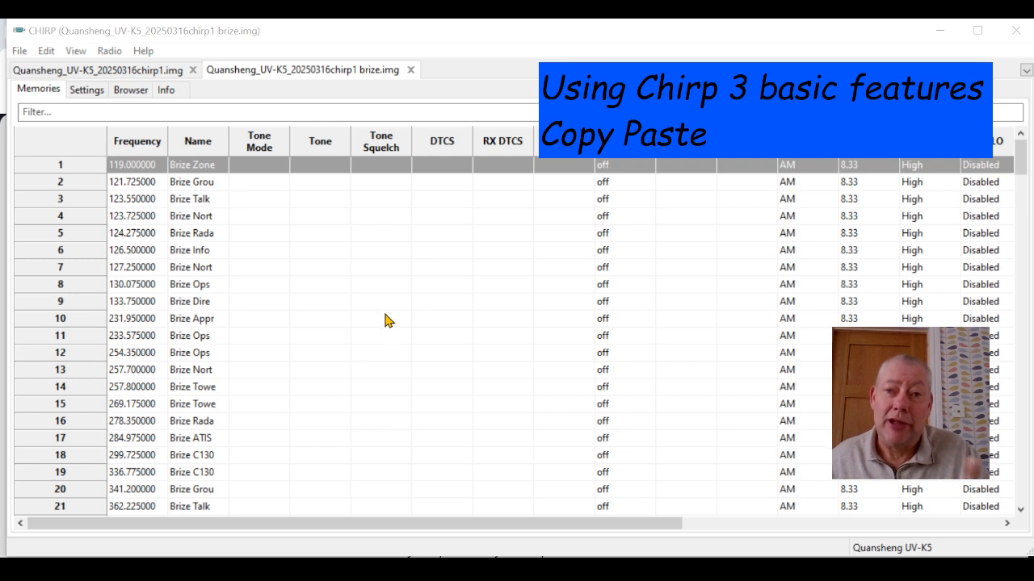
Copy memories 46 to 58, from Fairford R through the last Fairford A entry, in Quansheng_UV-K5_20250316chirp1.img
left_click(340, 67)
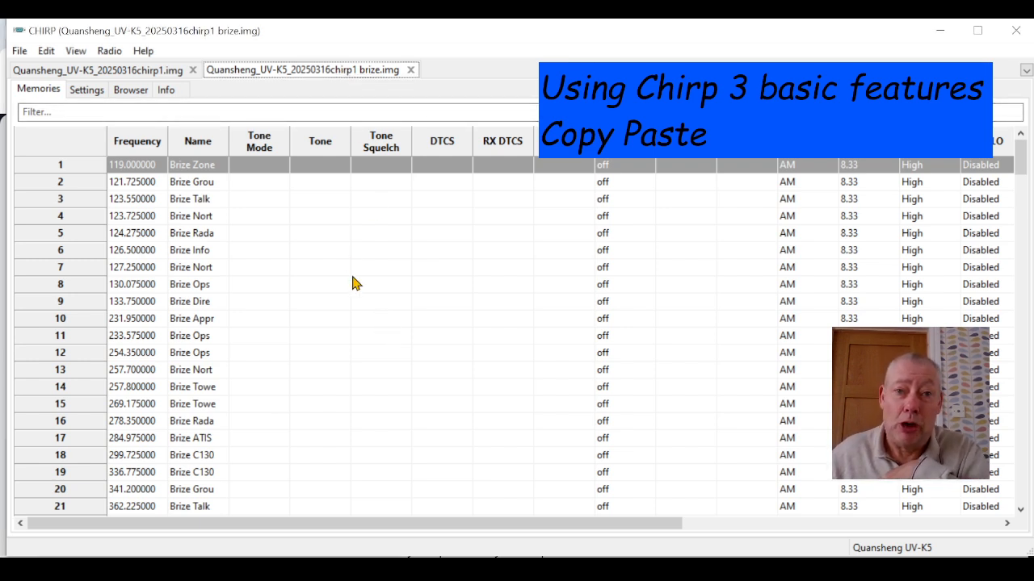
left_click(136, 72)
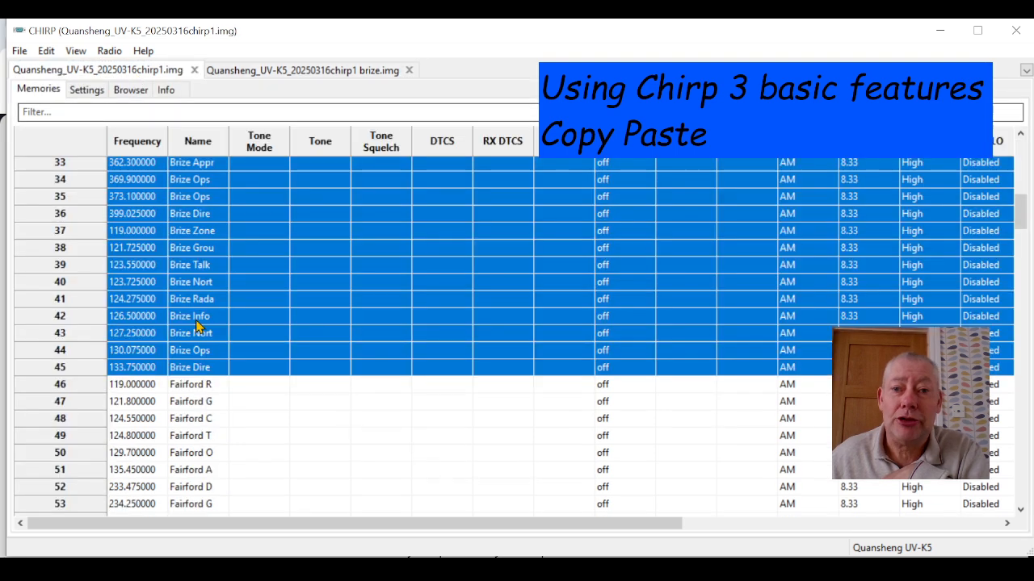
left_click(308, 416)
left_click(83, 386)
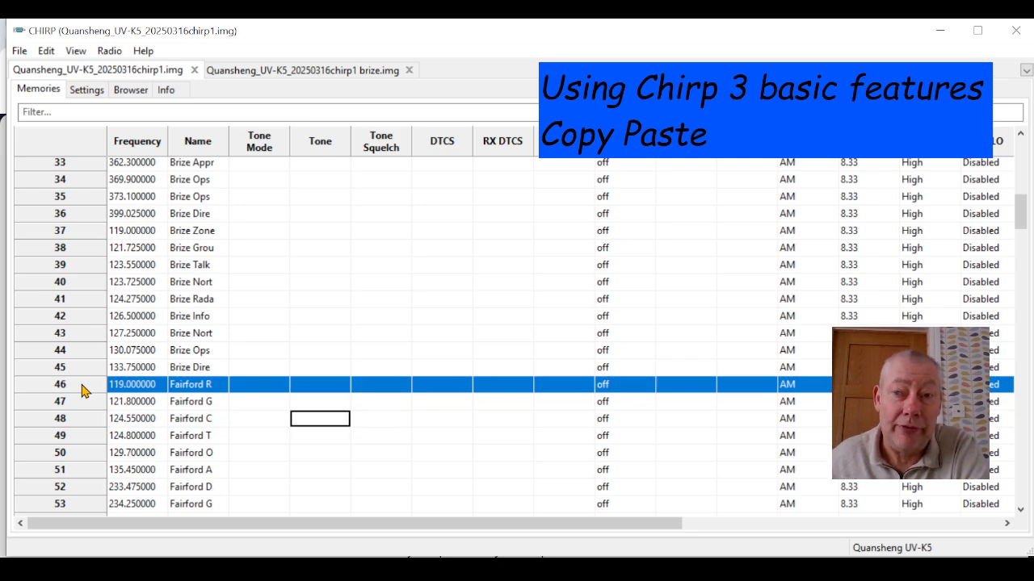
scroll(77, 391, "down", 9)
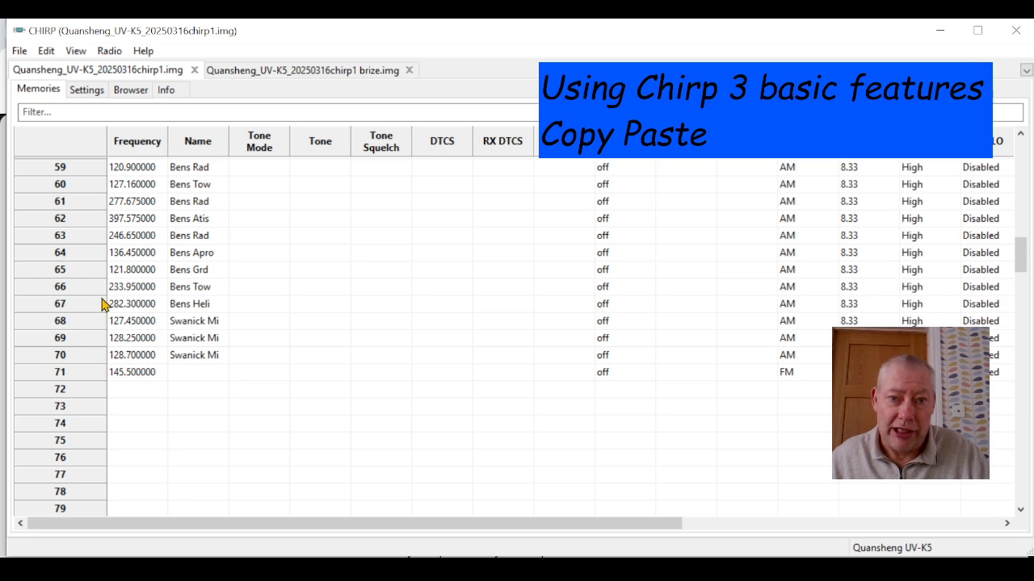
scroll(103, 304, "up", 2)
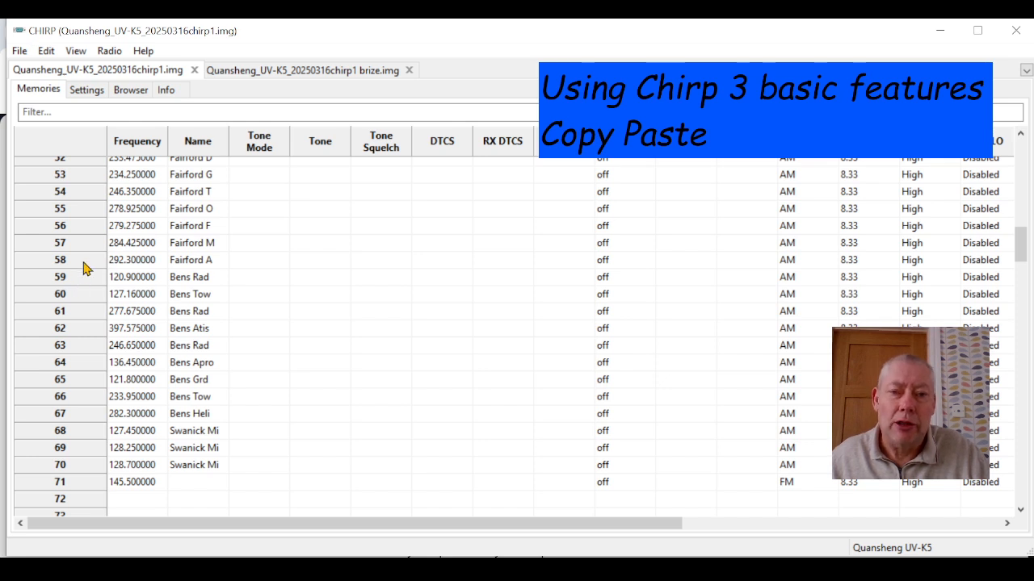
left_click(83, 264, "shift")
right_click(348, 211)
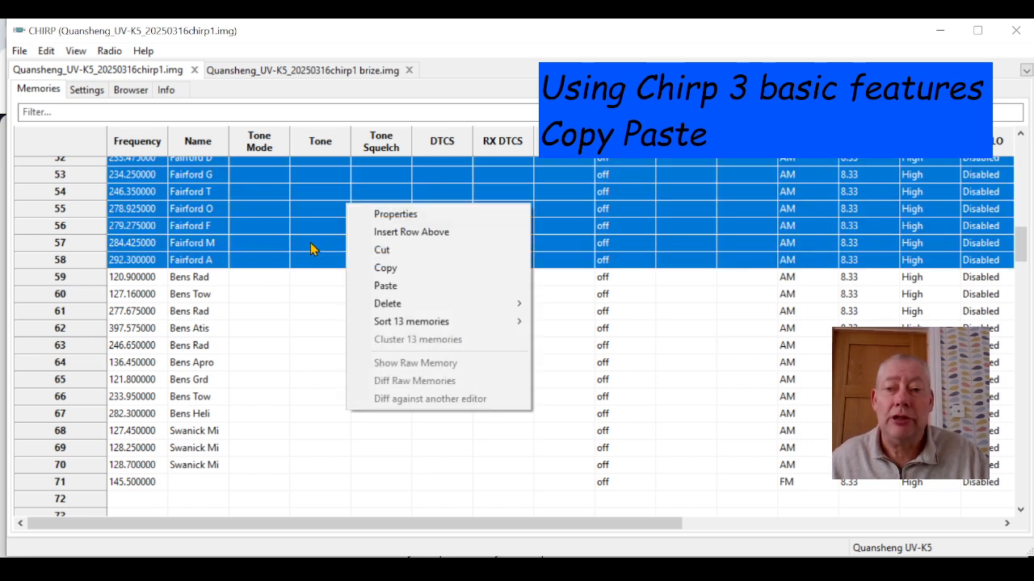
left_click(386, 268)
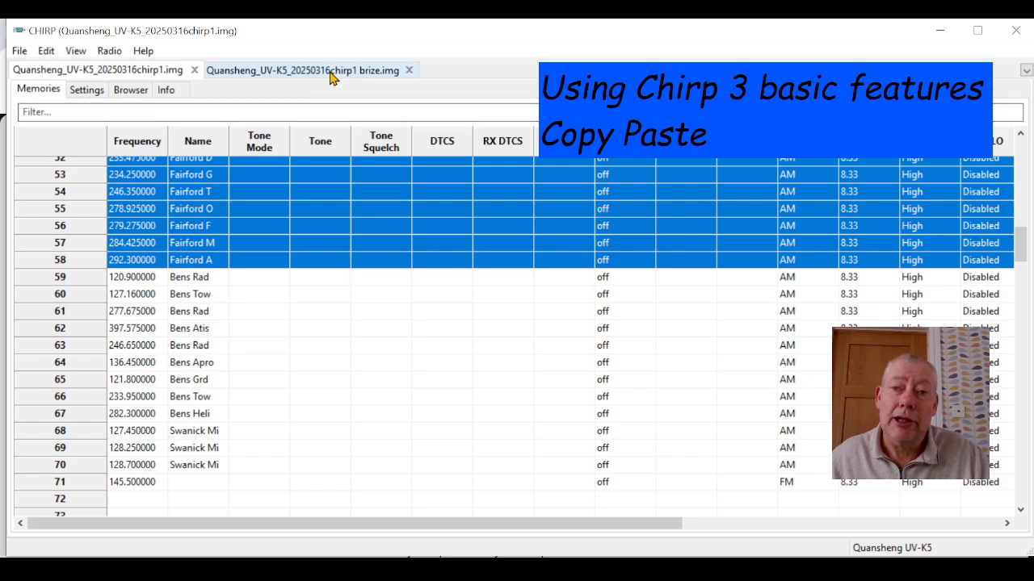
Paste the copied Fairford memories into the chirp1 brize image starting at row 35, directly below the last Brize entry
left_click(339, 69)
scroll(299, 269, "down", 4)
scroll(299, 269, "down", 7)
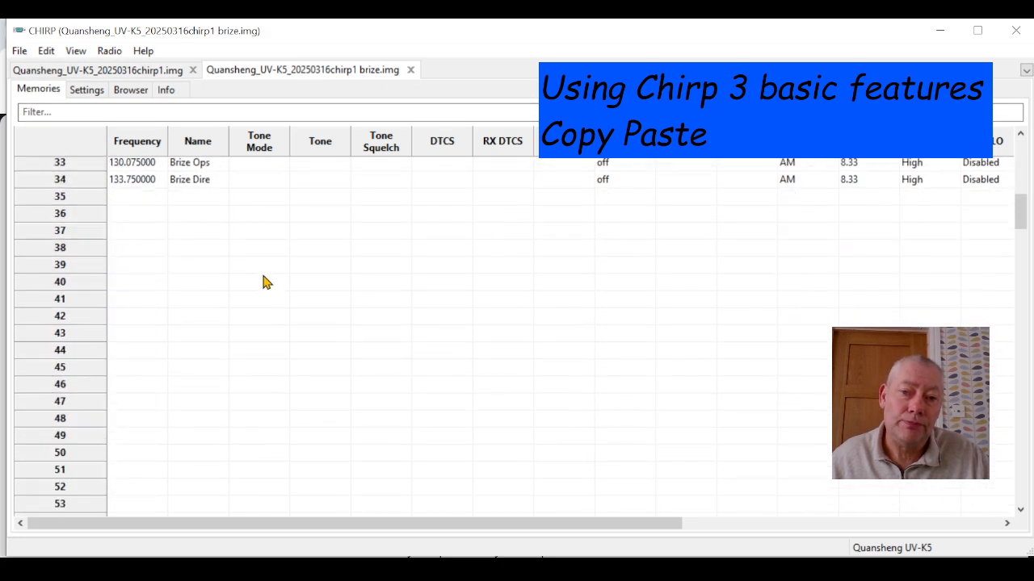
left_click(86, 199)
right_click(87, 201)
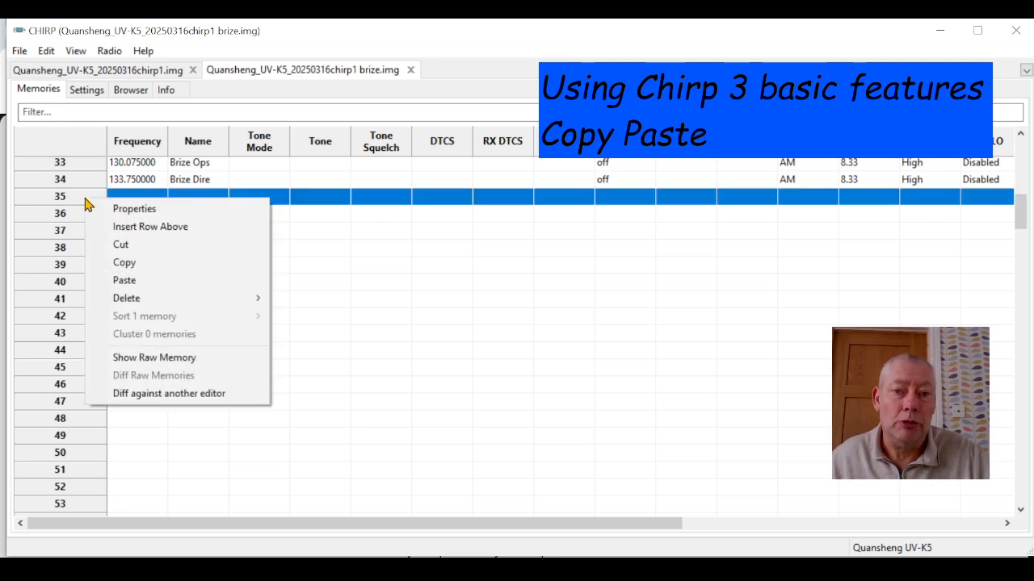
left_click(133, 280)
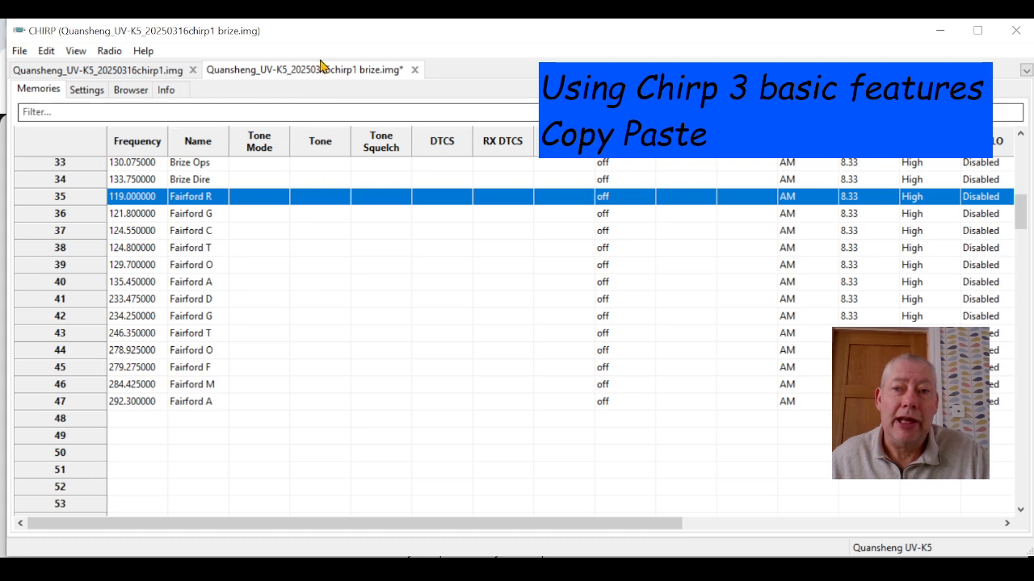
Try to save the combined image under the new name Quansheng_UV-K5_20250316chirp1 brize/fairford
left_click(20, 52)
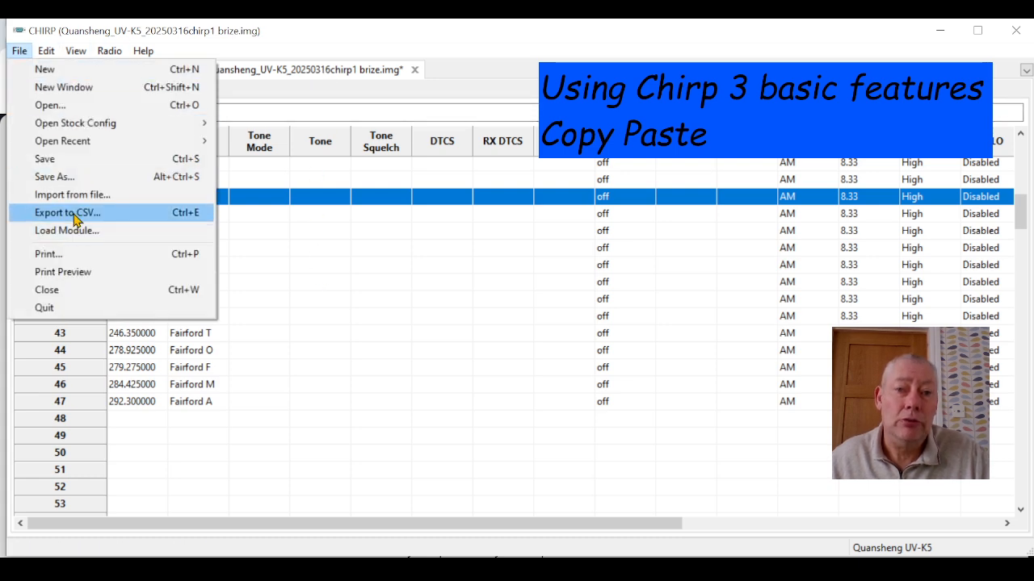
left_click(71, 178)
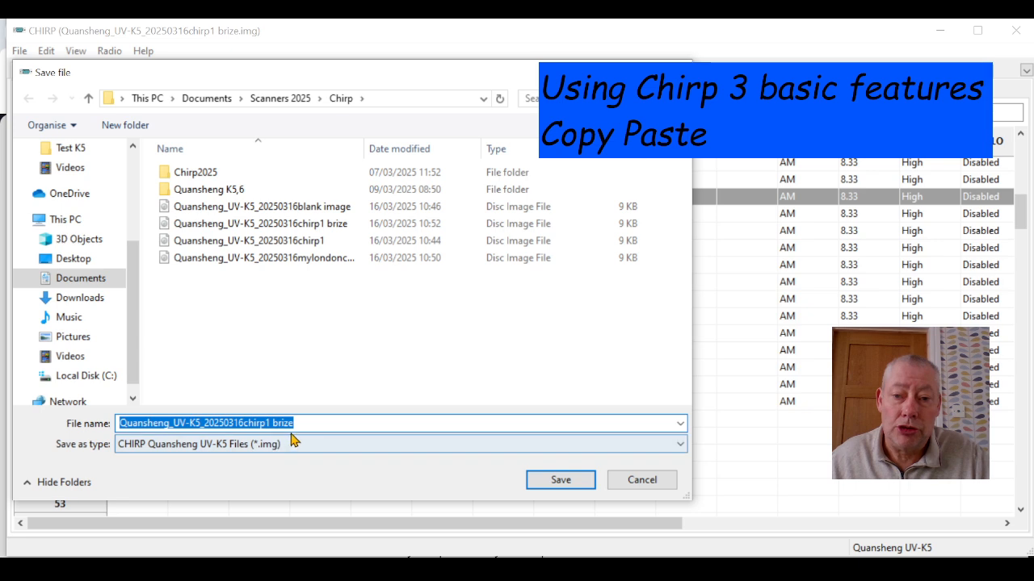
left_click(300, 422)
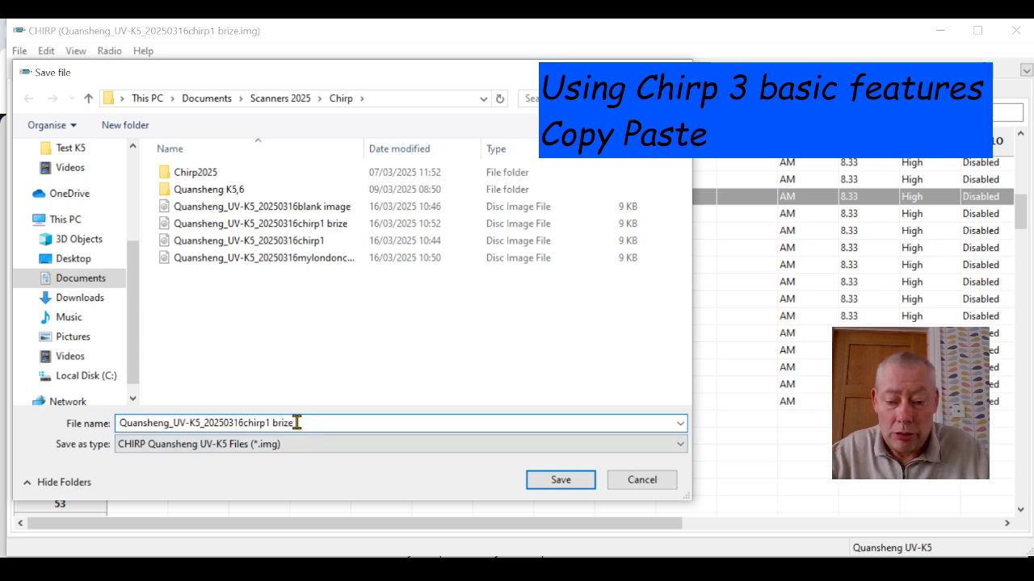
type("/f")
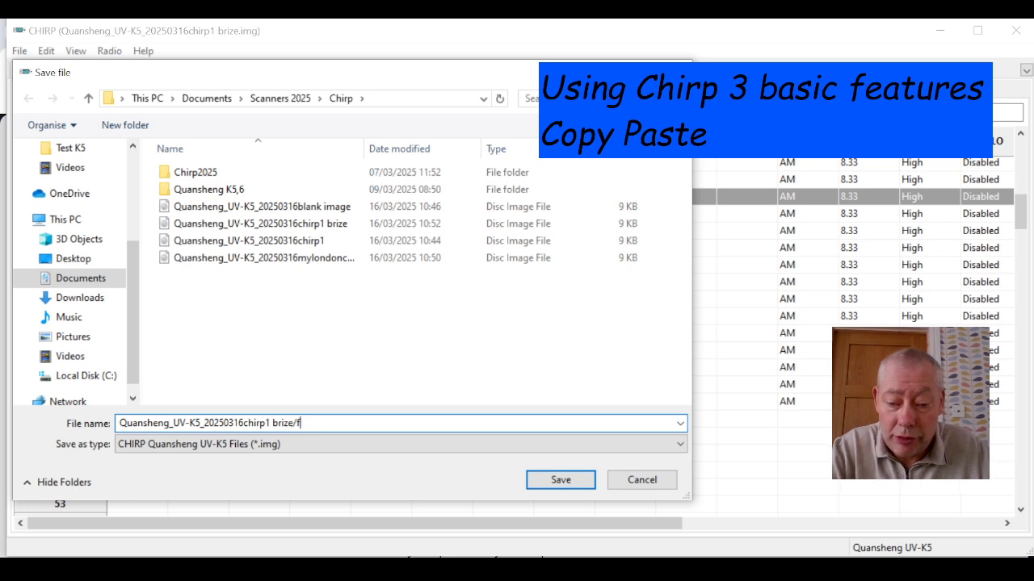
type("airford")
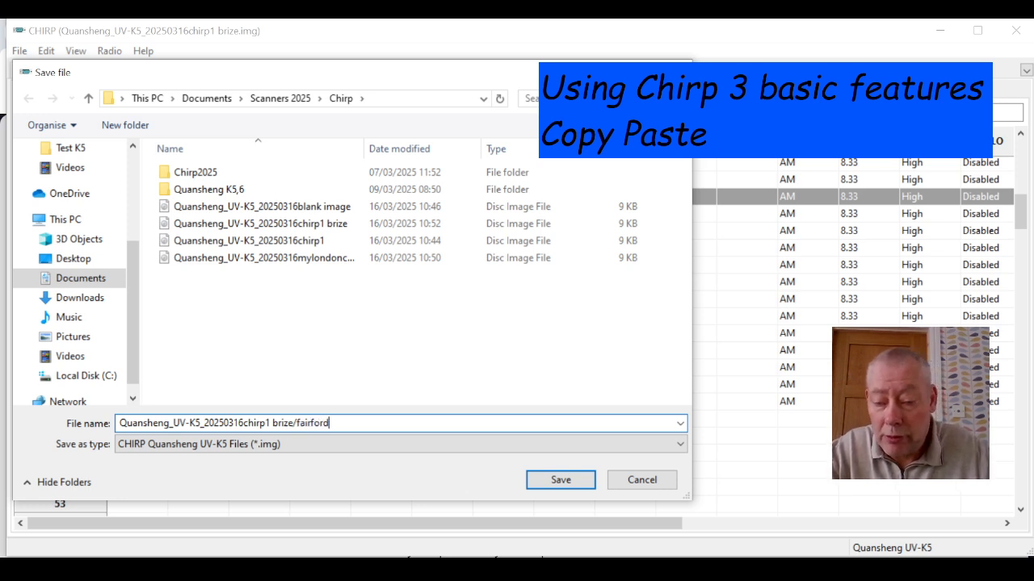
left_click(558, 480)
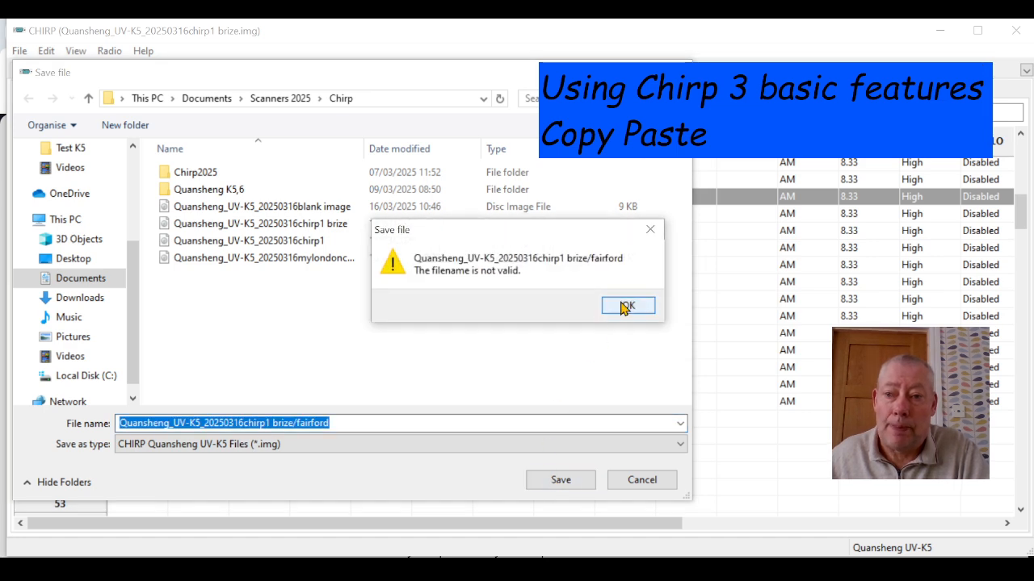
left_click(335, 428)
left_click(627, 306)
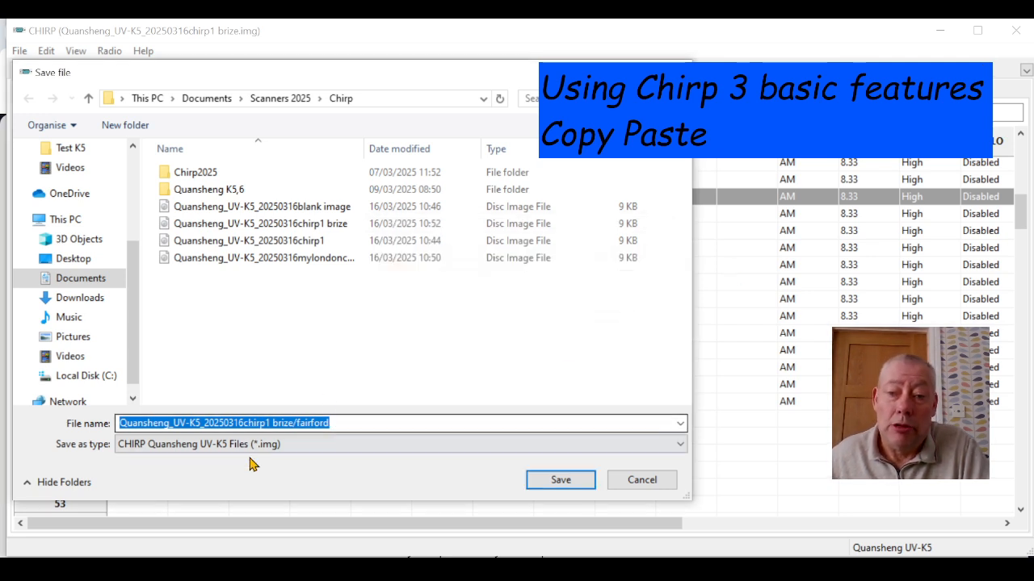
Save the combined image as Quansheng_UV-K5_20250316chirp1 brizefairford, without the slash in the name, and close it
left_click(340, 423)
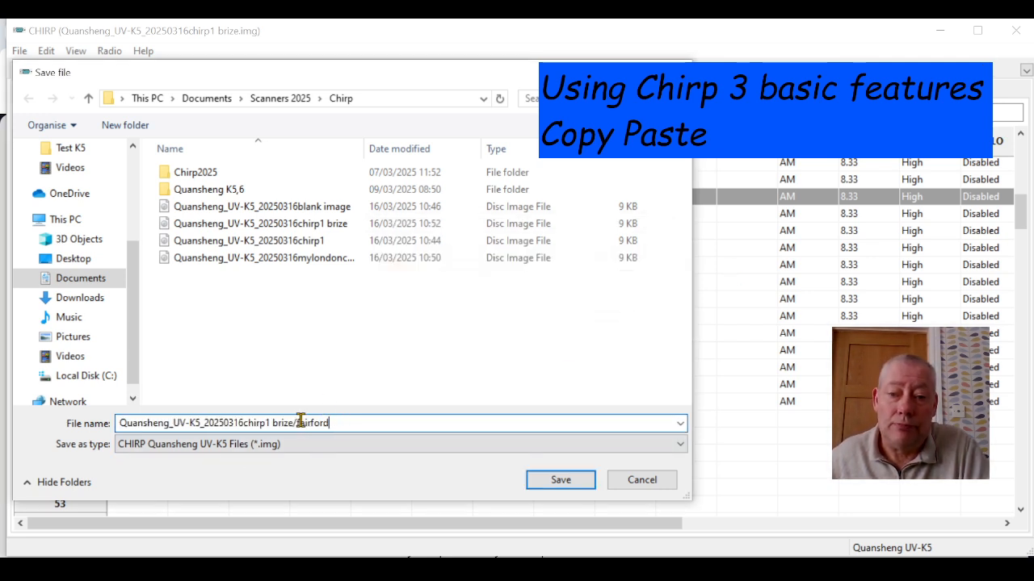
left_click(297, 424)
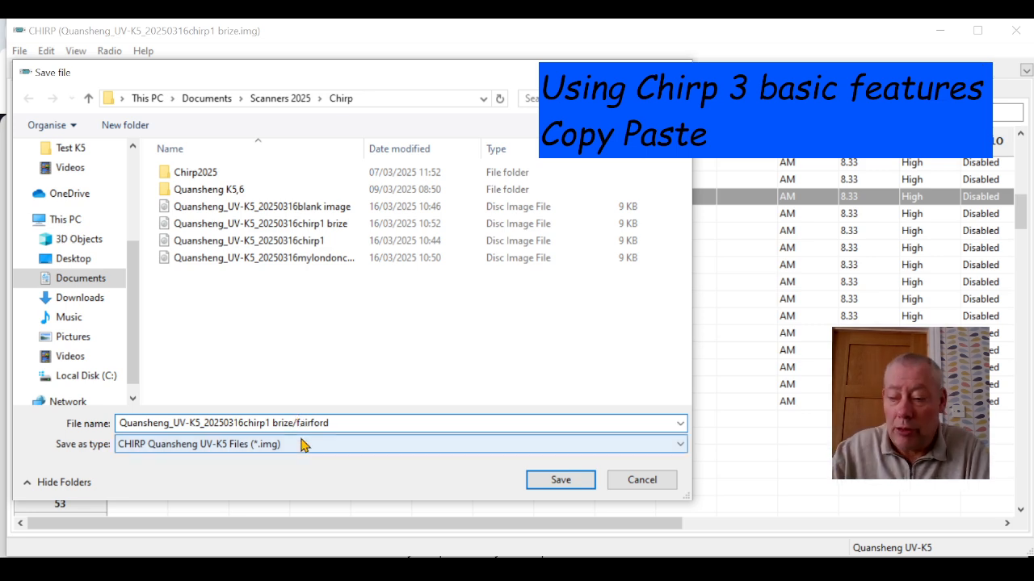
key("BackSpace")
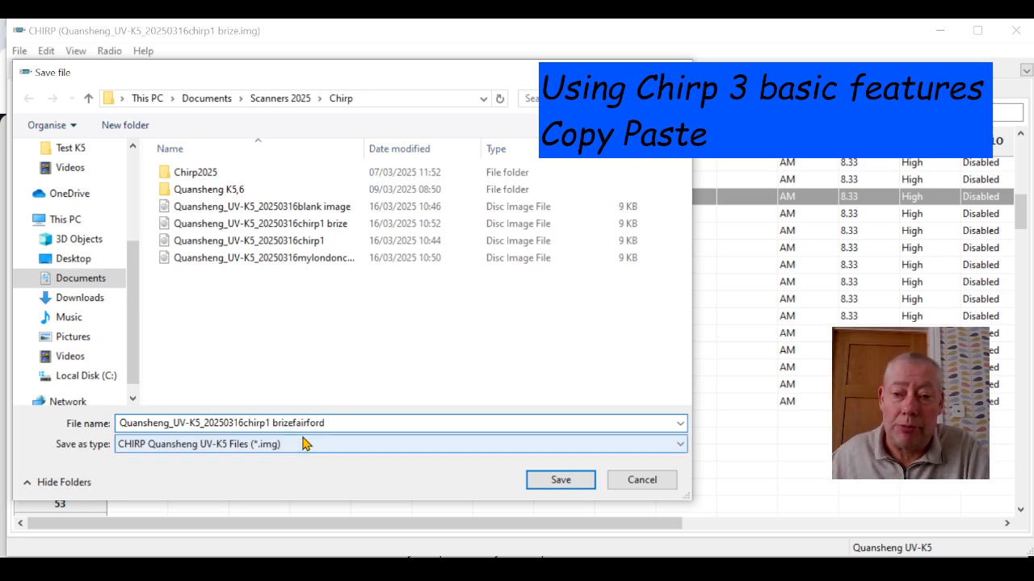
left_click(557, 480)
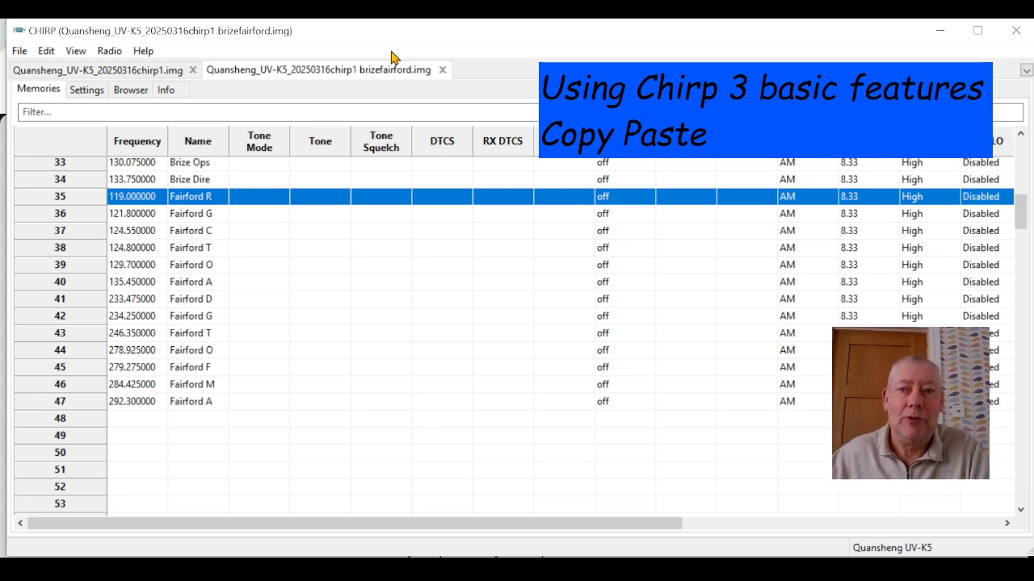
left_click(442, 70)
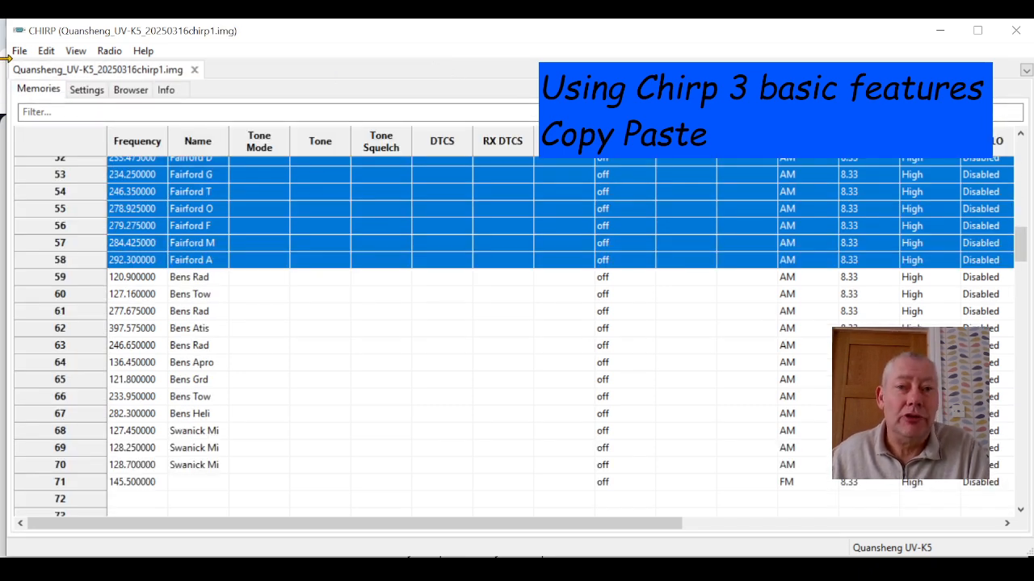
Open the Quansheng_UV-K5_20250316blank image file from the Chirp folder
left_click(20, 51)
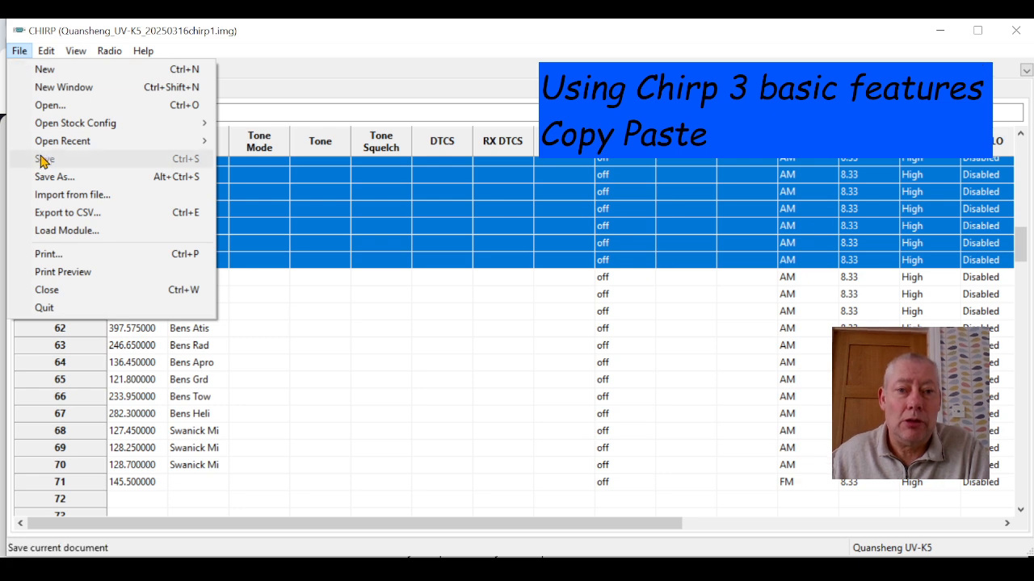
left_click(57, 106)
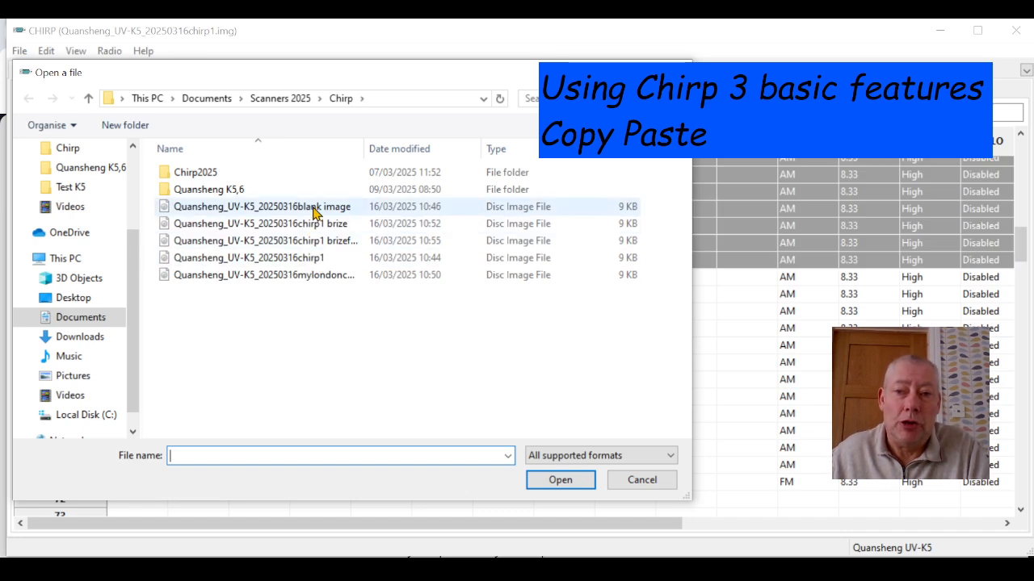
double_click(315, 212)
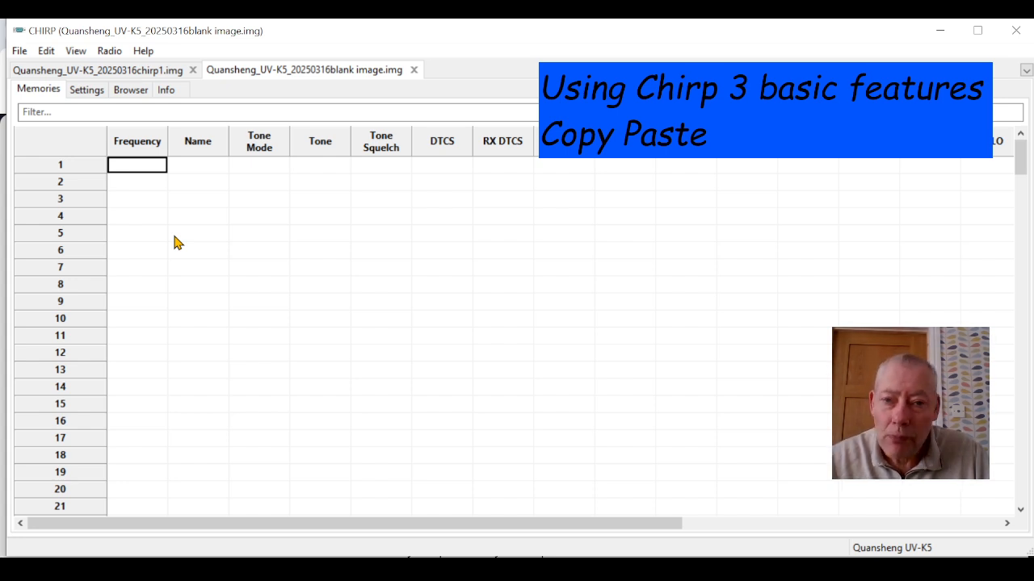
Open the properties of memory 1, Ockham, in Quansheng_UV-K5_20250316chirp1.img and look through its values
left_click(166, 71)
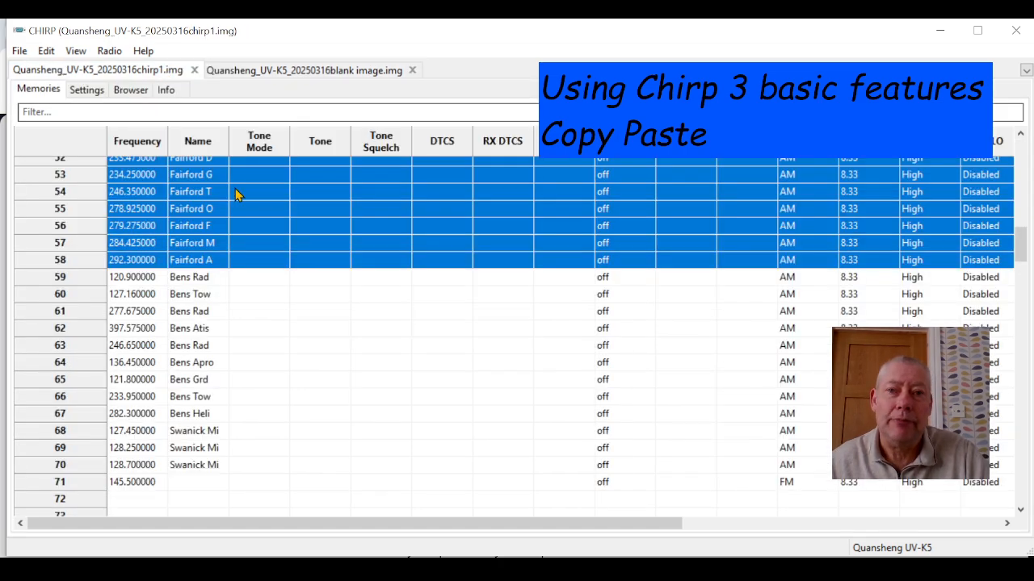
scroll(357, 392, "up", 15)
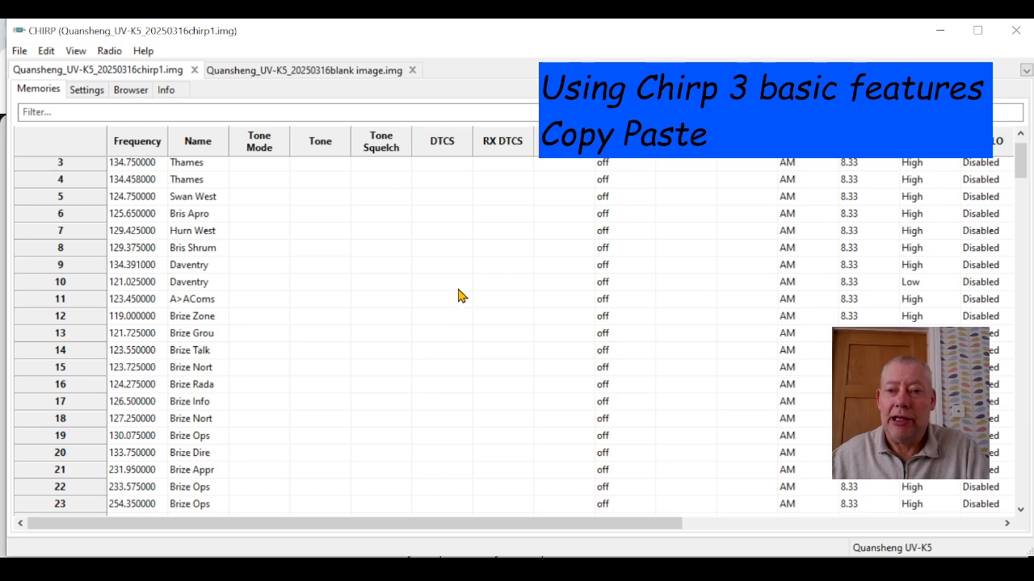
left_click(436, 281)
scroll(434, 281, "up", 1)
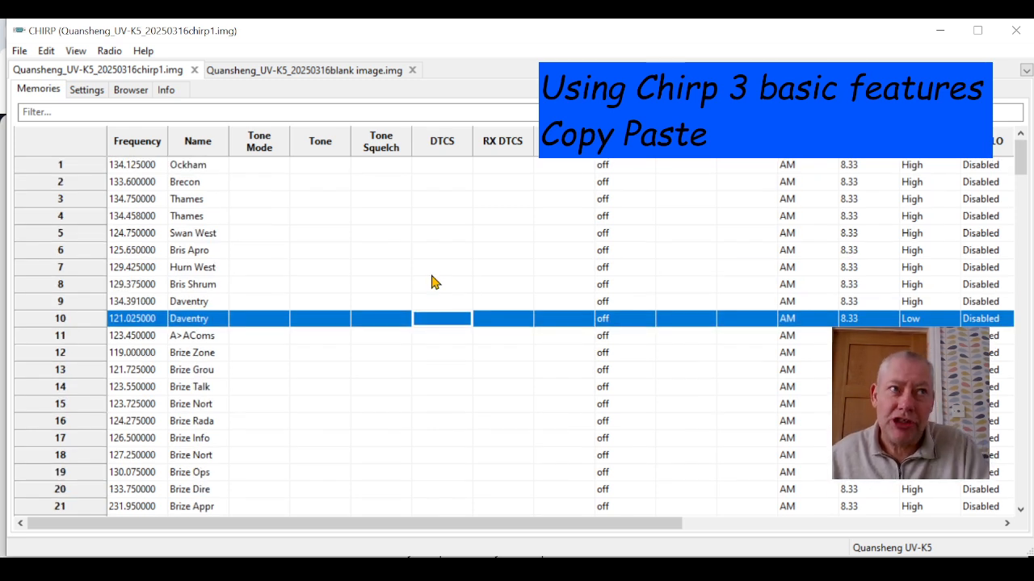
left_click(63, 171)
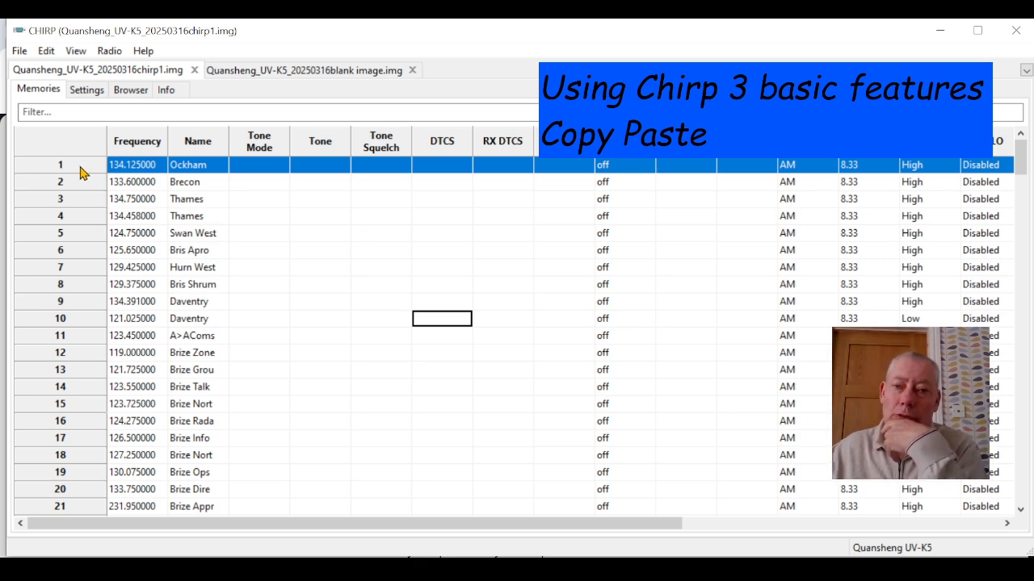
right_click(329, 168)
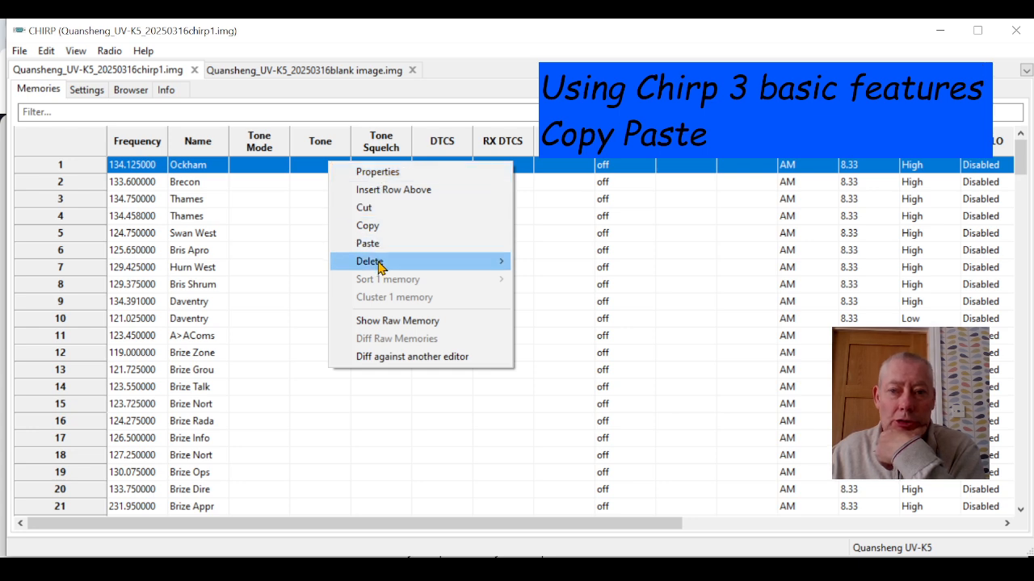
left_click(374, 174)
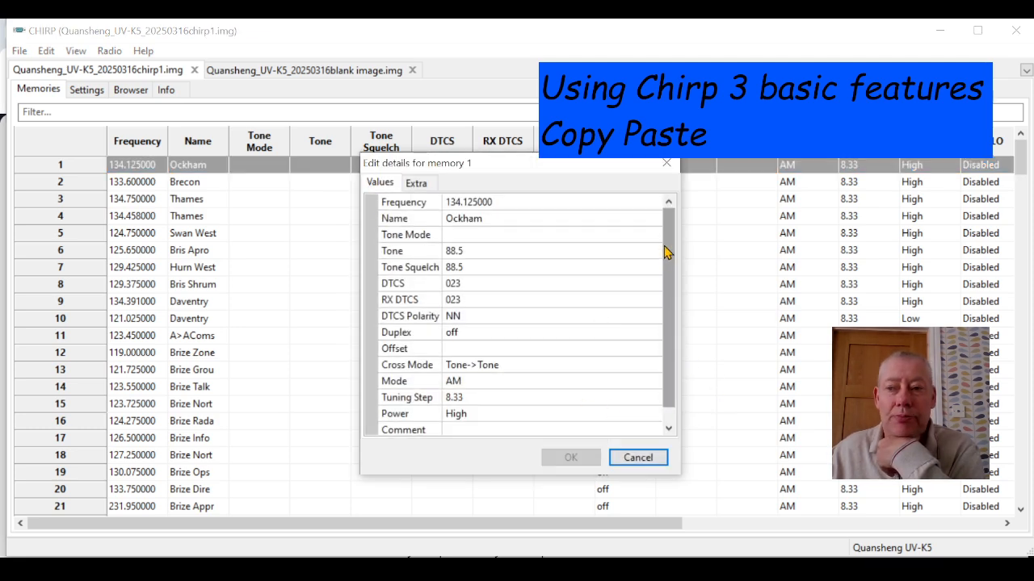
left_click_drag(666, 246, 664, 283)
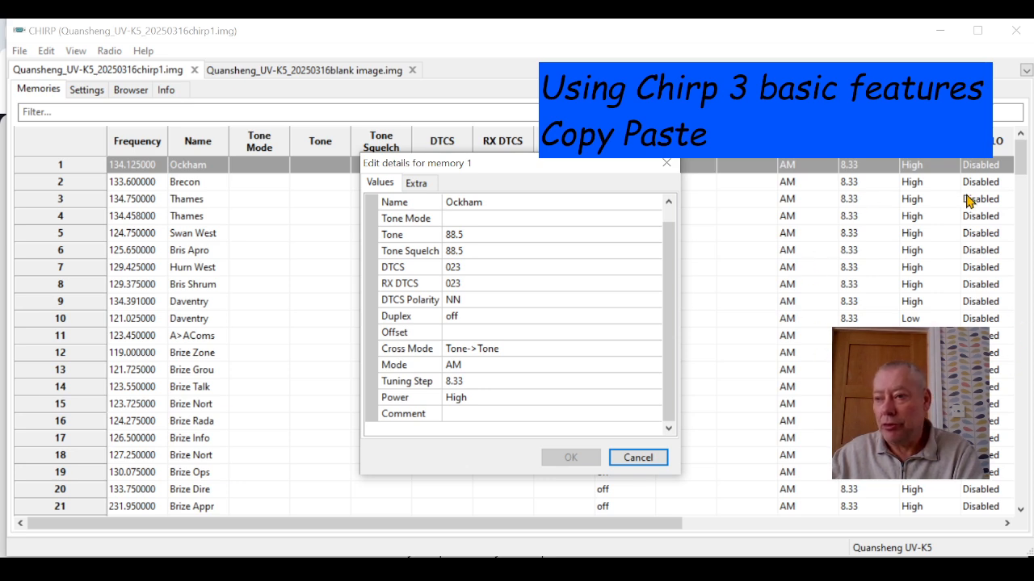
Examine the available Duplex and Tuning Step options for memory 1, leaving its details without changing anything
left_click(470, 322)
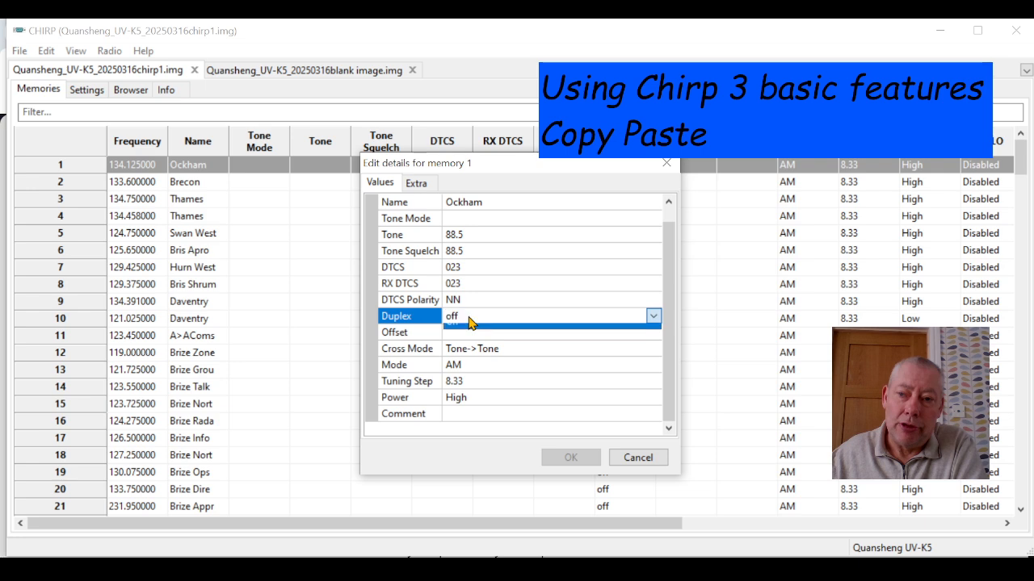
left_click(469, 323)
left_click(470, 322)
left_click(471, 323)
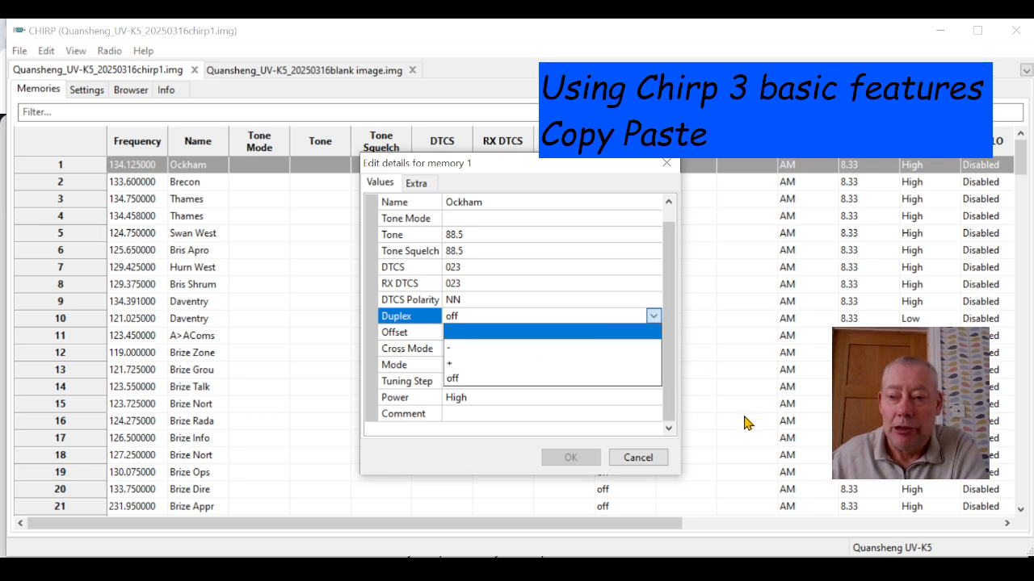
left_click(597, 467)
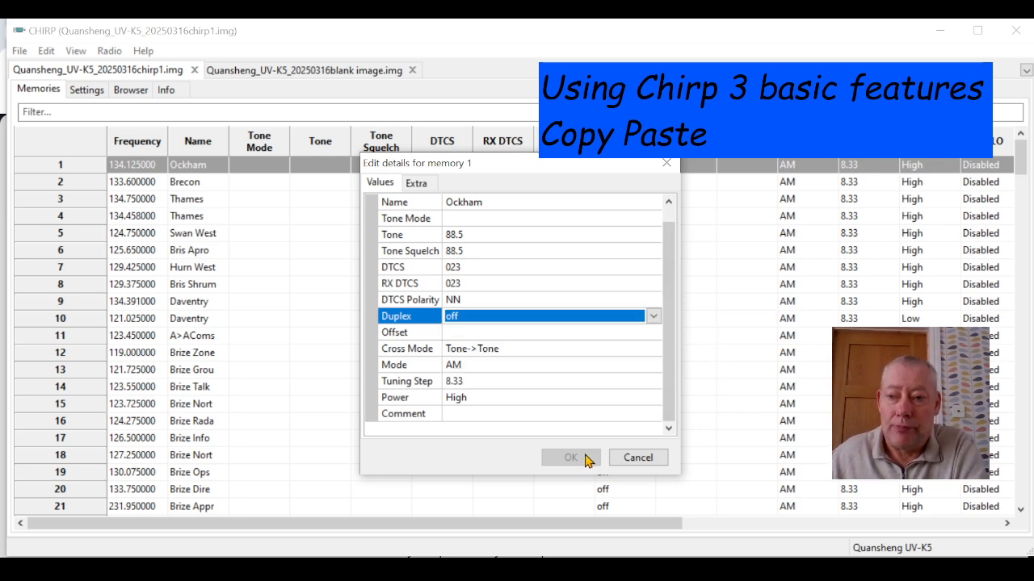
left_click(484, 385)
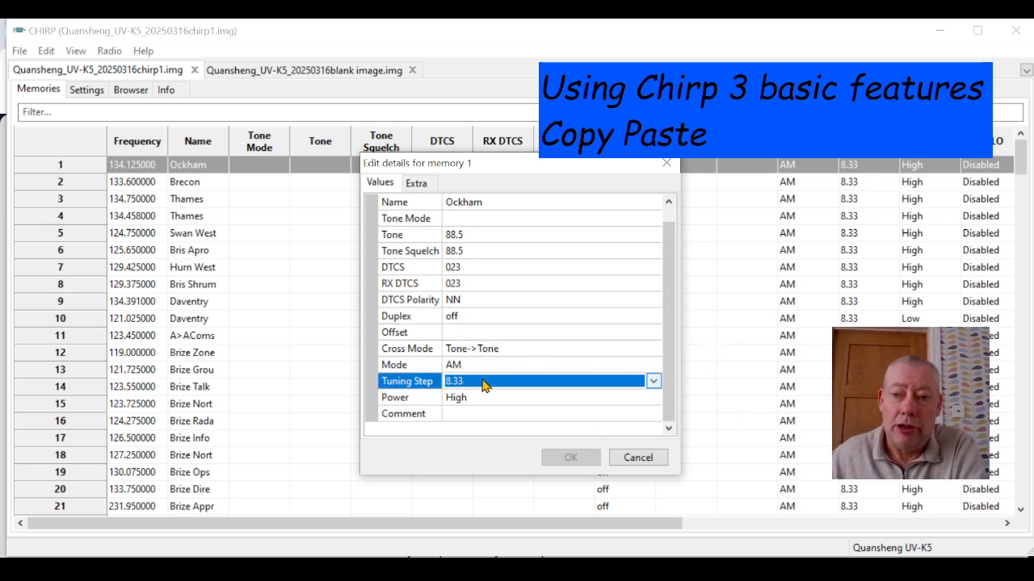
left_click(484, 385)
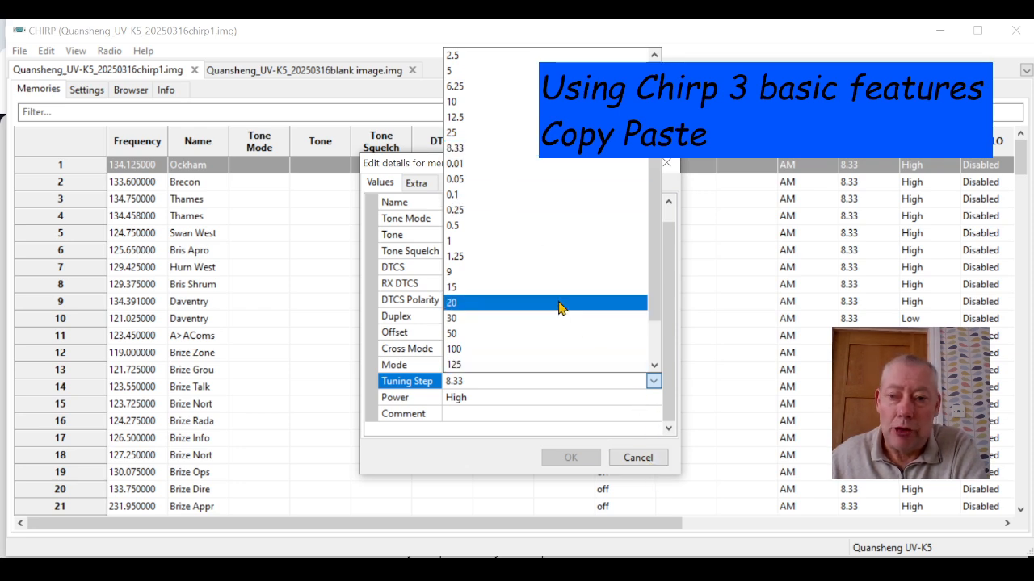
left_click(630, 458)
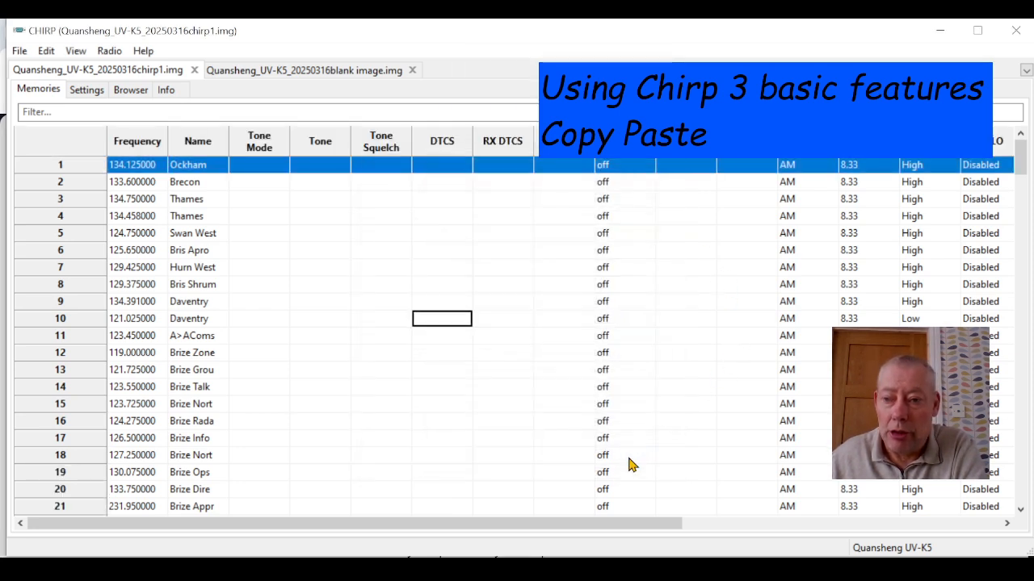
Reopen the properties of memory 1 and examine its editable Frequency and Name fields
right_click(436, 167)
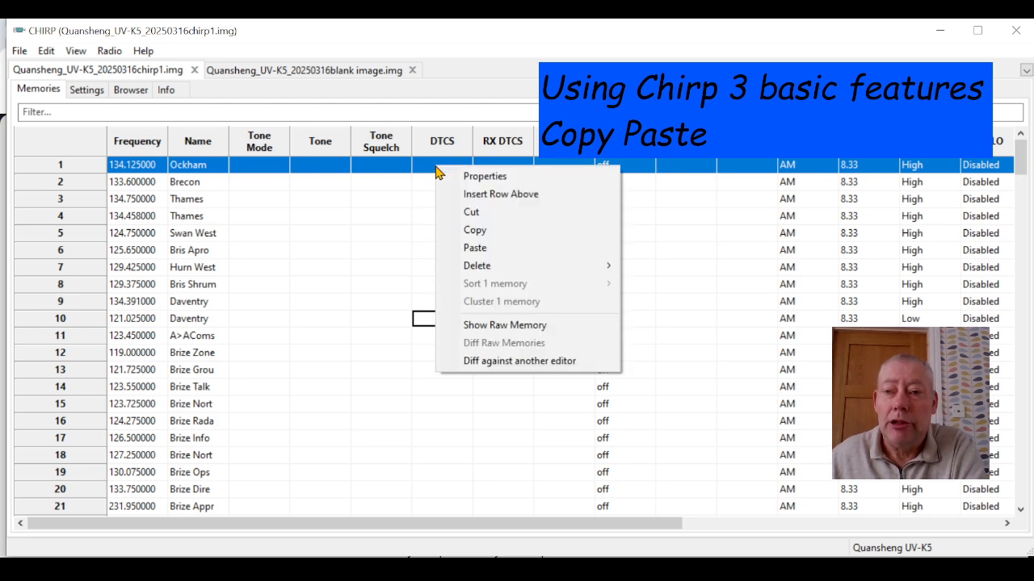
left_click(488, 177)
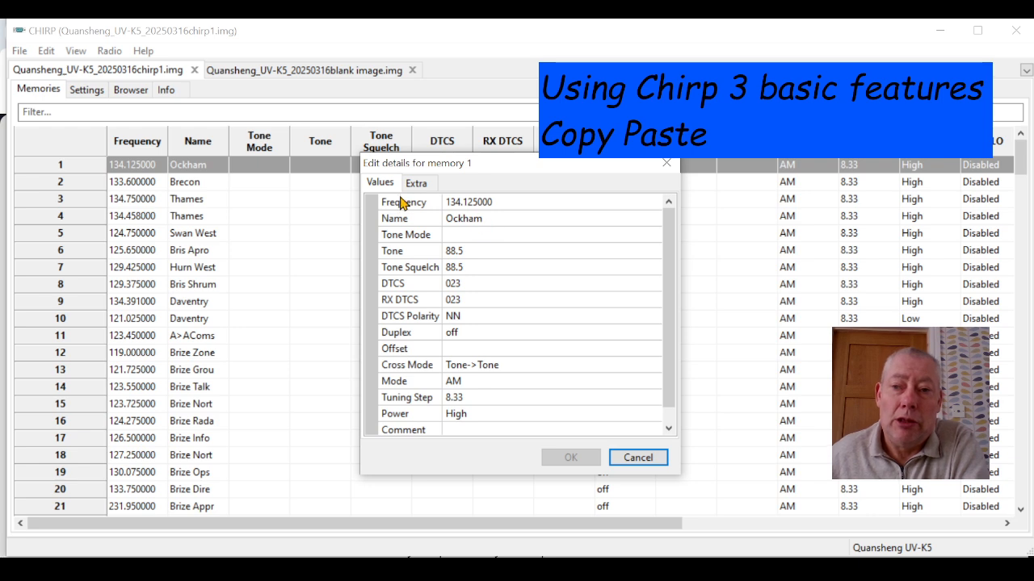
left_click(463, 220)
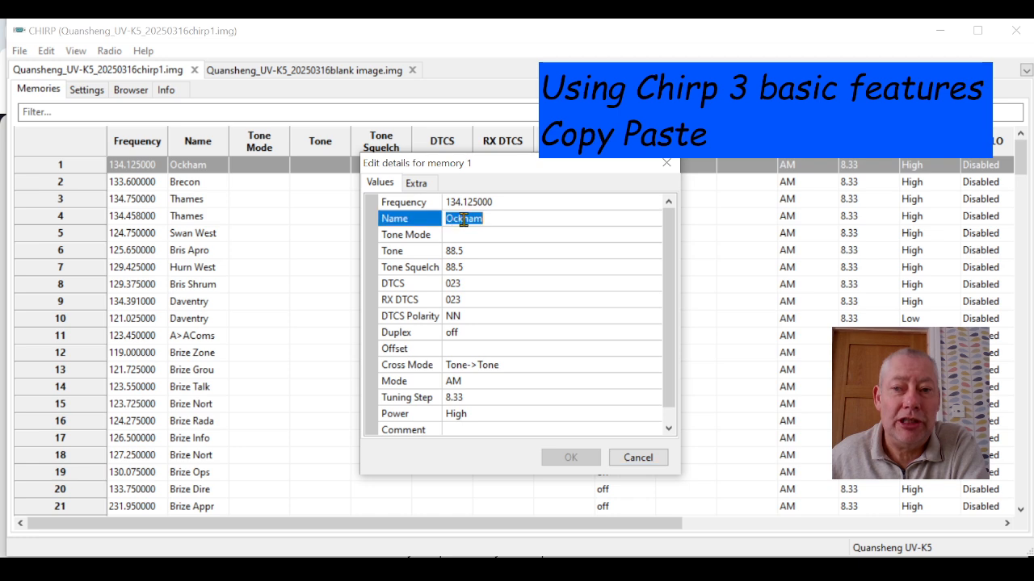
left_click(502, 203)
left_click(499, 219)
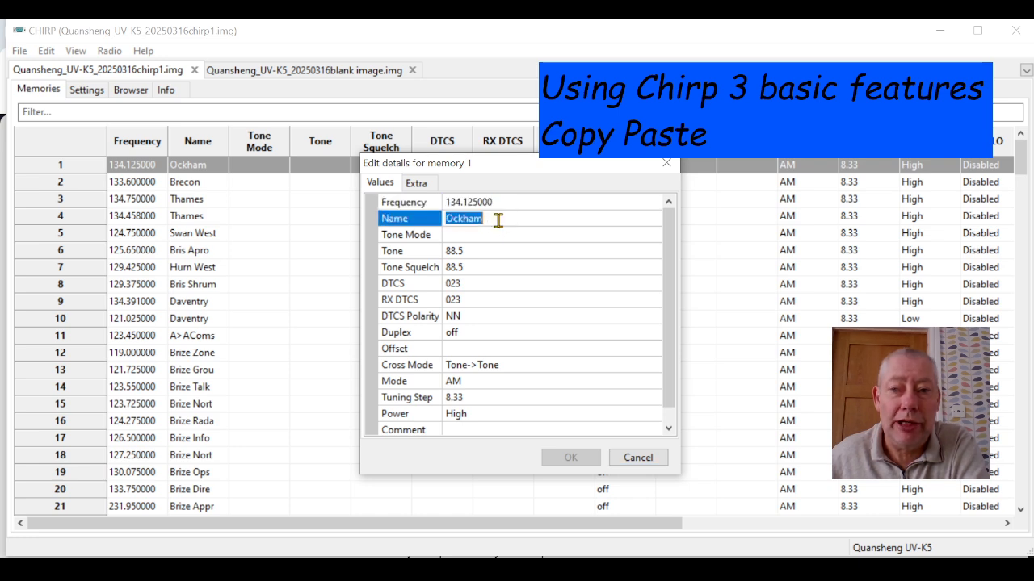
left_click(501, 203)
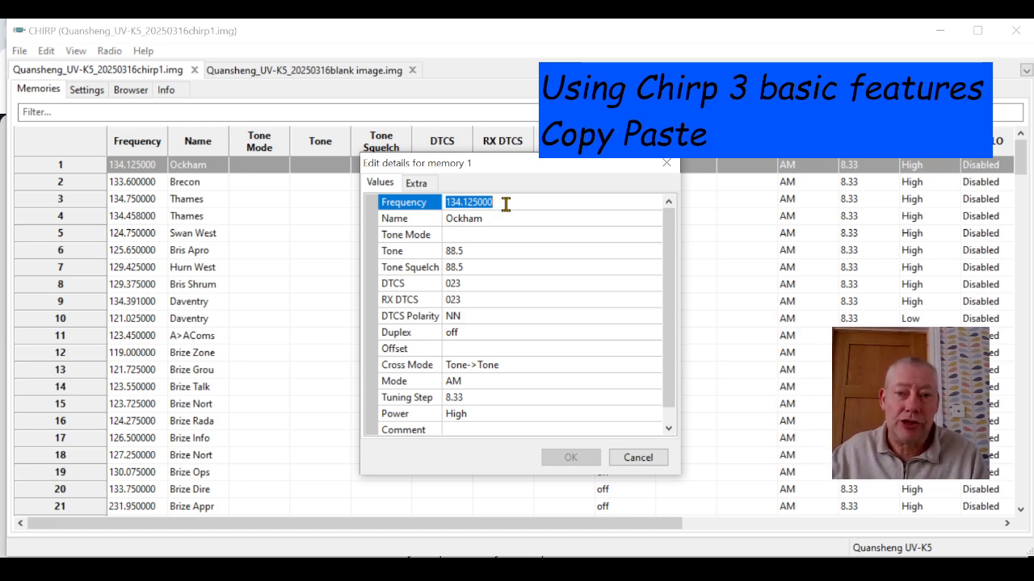
left_click(478, 220)
left_click(502, 204)
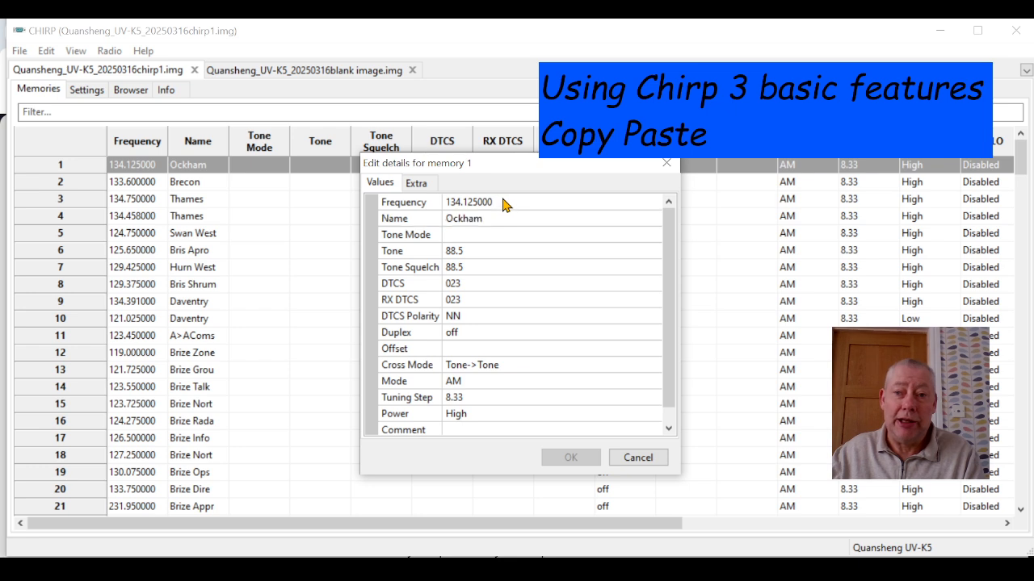
left_click(502, 203)
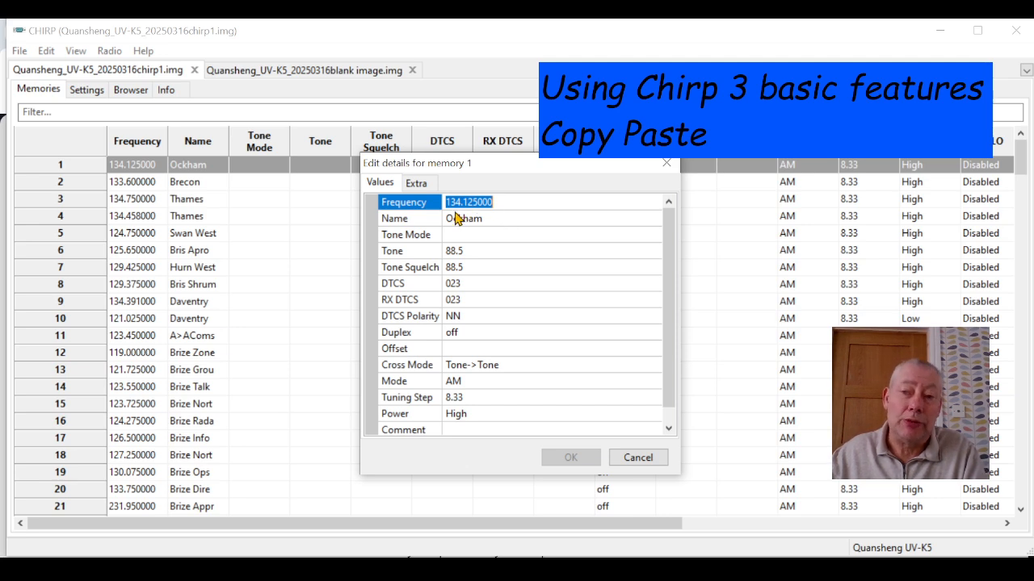
left_click(458, 218)
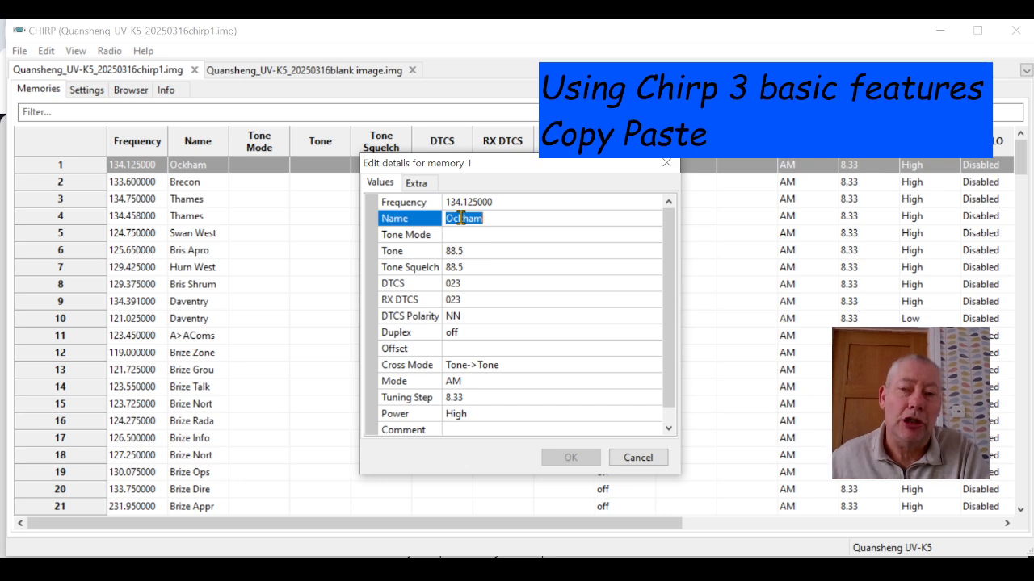
left_click(465, 202)
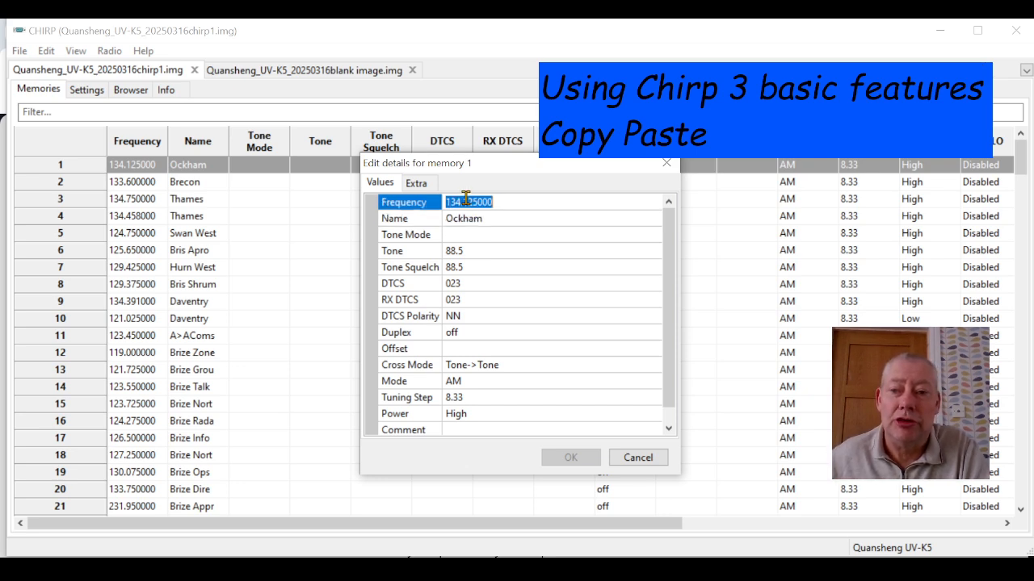
Review the remaining values and the extra settings of memory 1, such as BCLO and Scanlists, and close its details unchanged
left_click(473, 301)
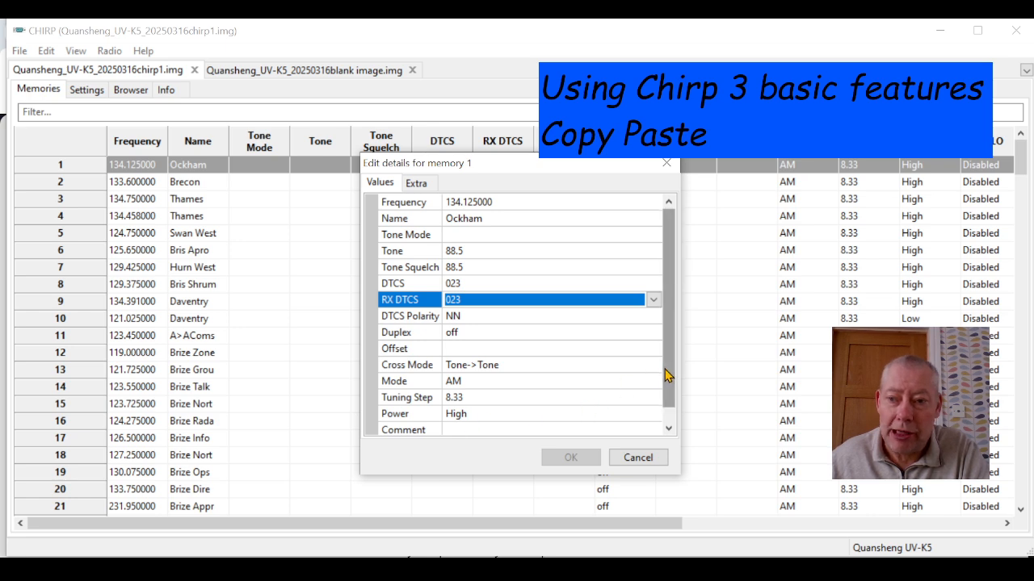
scroll(666, 396, "down", 1)
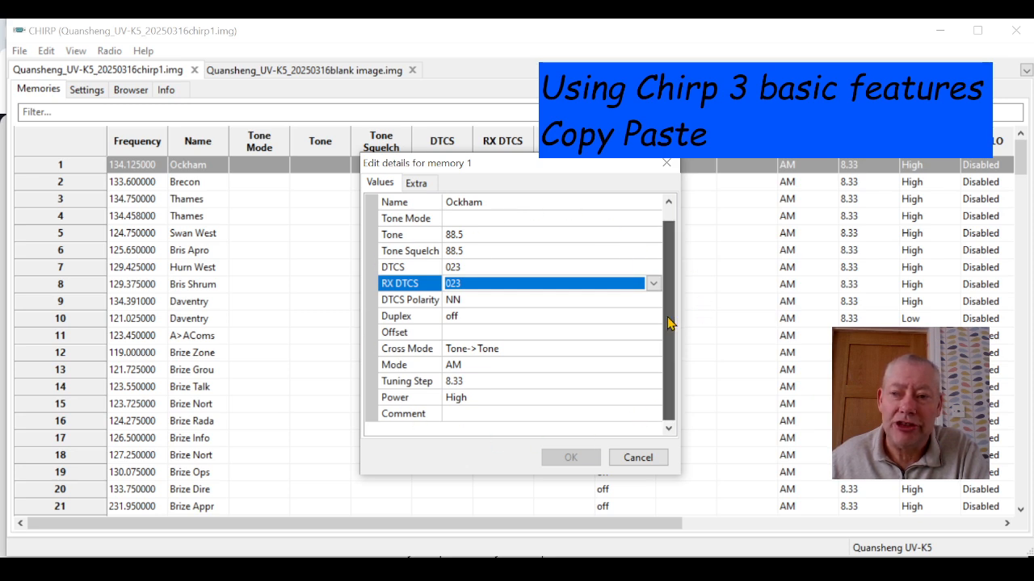
scroll(668, 274, "up", 1)
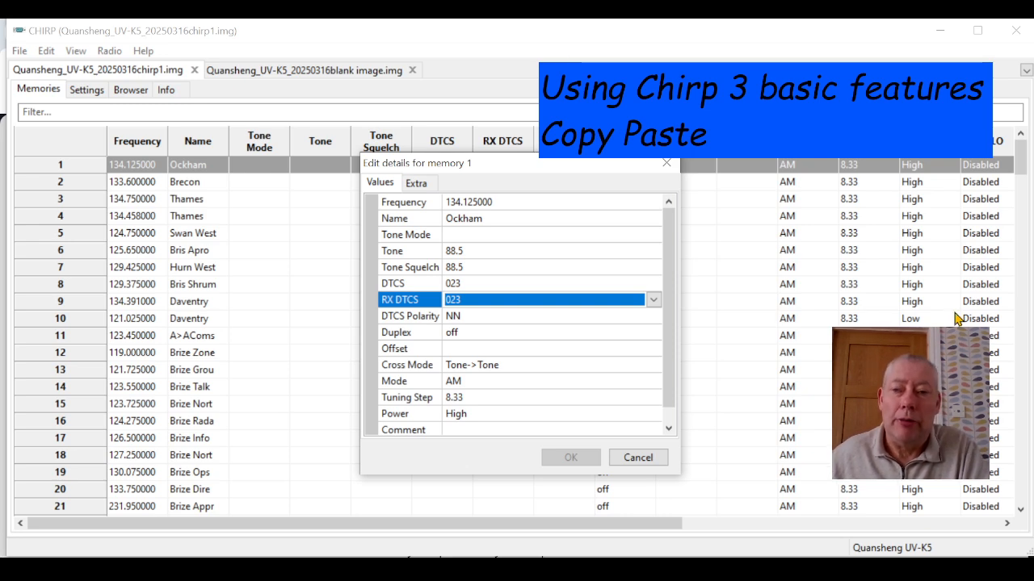
left_click(417, 184)
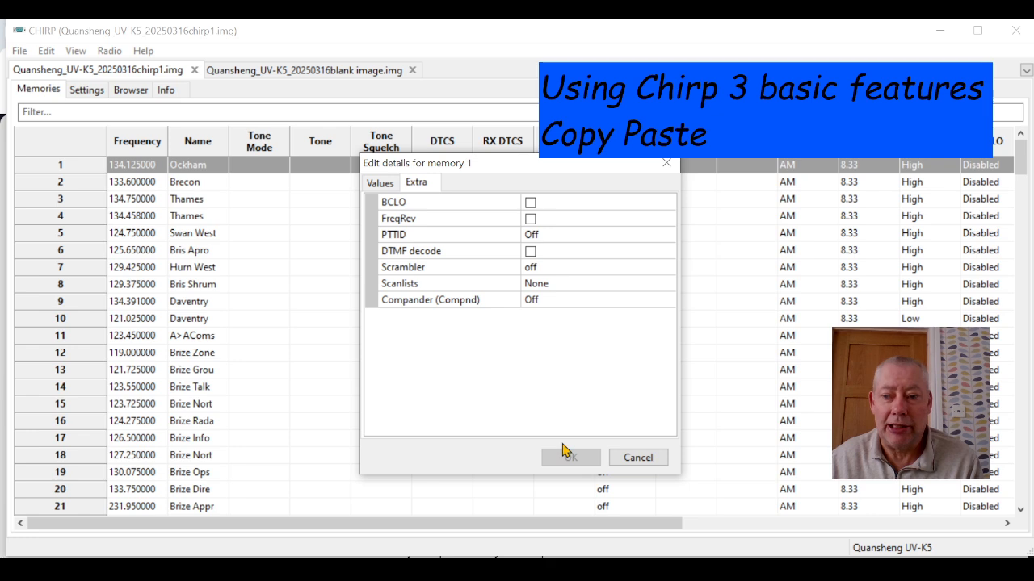
left_click(638, 457)
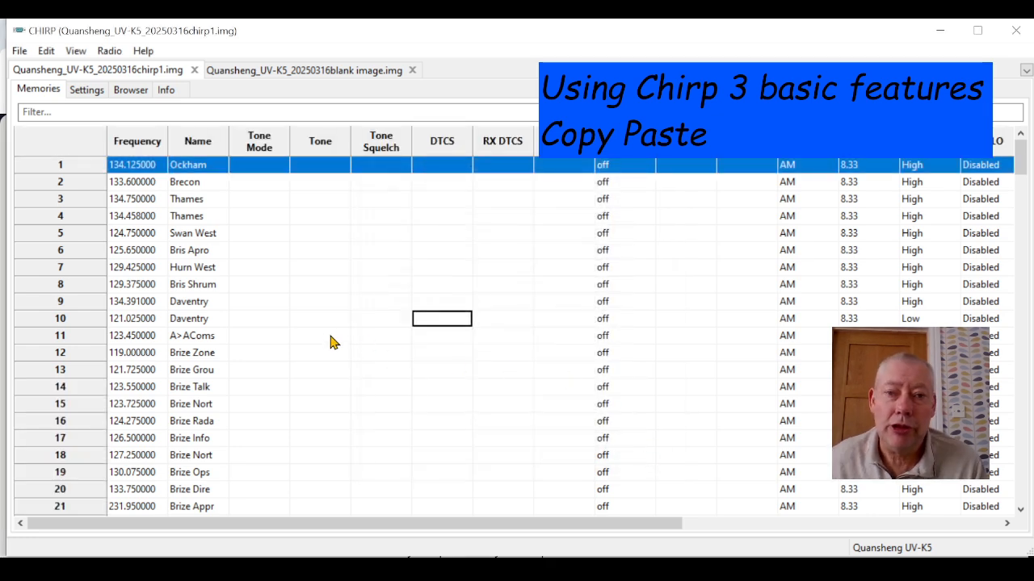
Select memories 1 to 10, Ockham through Daventry, and open their shared properties for editing
scroll(296, 303, "down", 4)
scroll(296, 303, "down", 15)
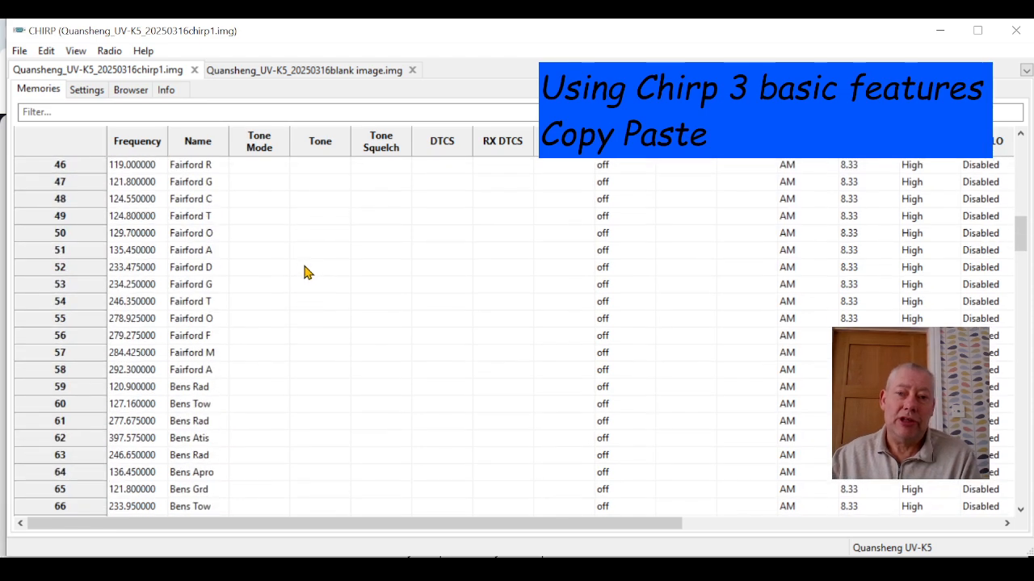
scroll(293, 281, "up", 5)
scroll(277, 289, "up", 15)
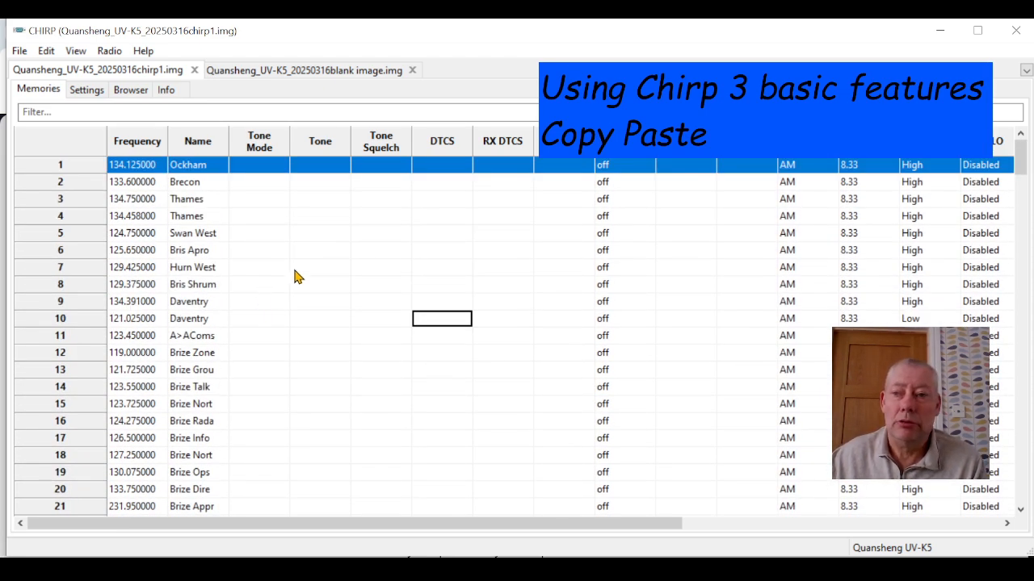
scroll(307, 277, "down", 14)
scroll(315, 270, "up", 14)
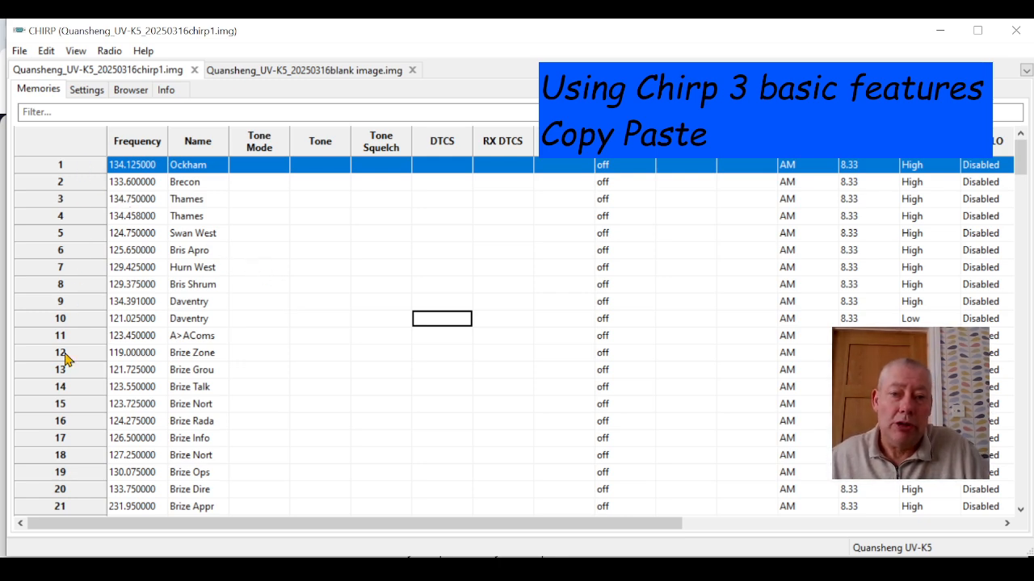
left_click(70, 319, "shift")
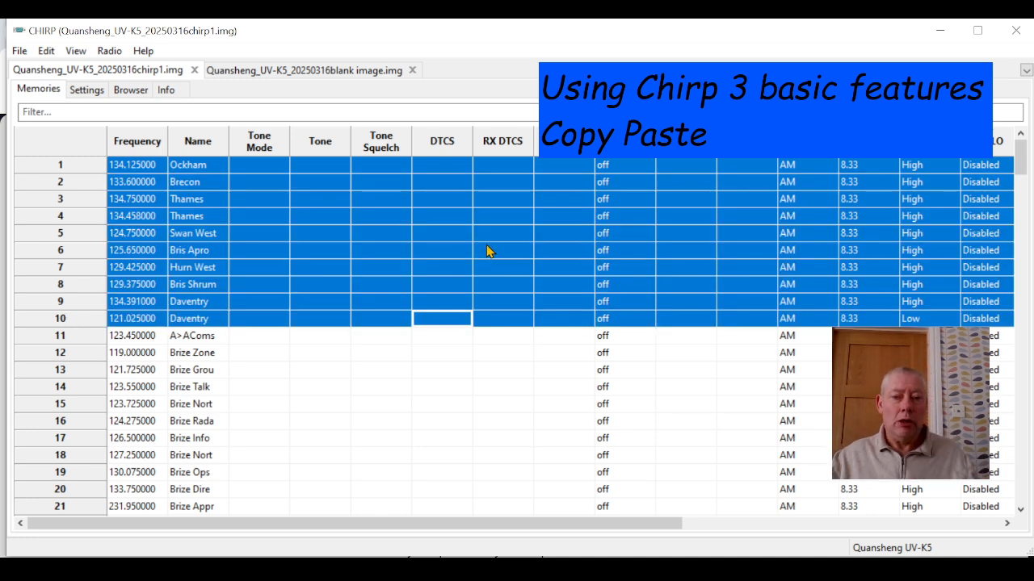
right_click(321, 210)
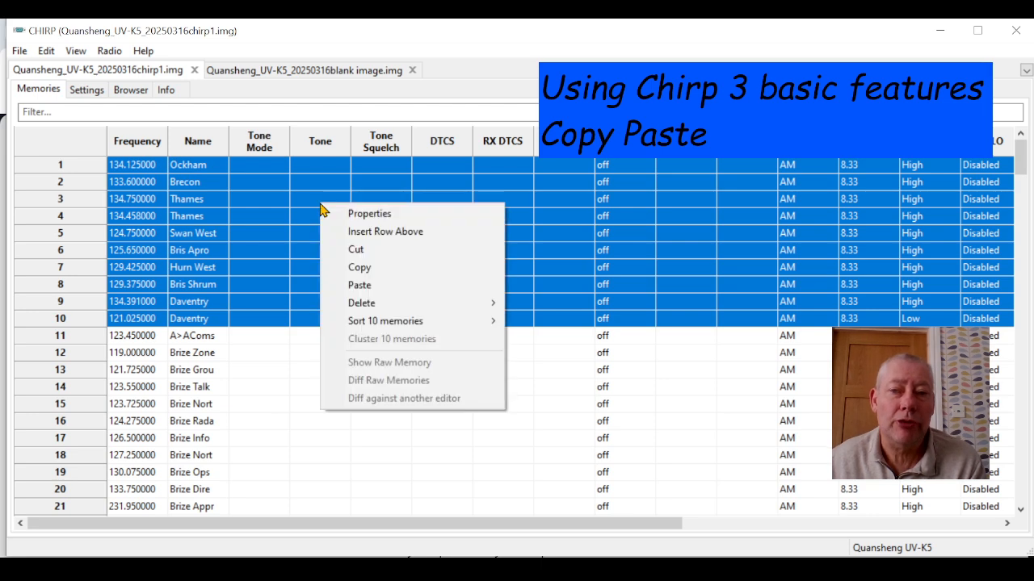
left_click(373, 215)
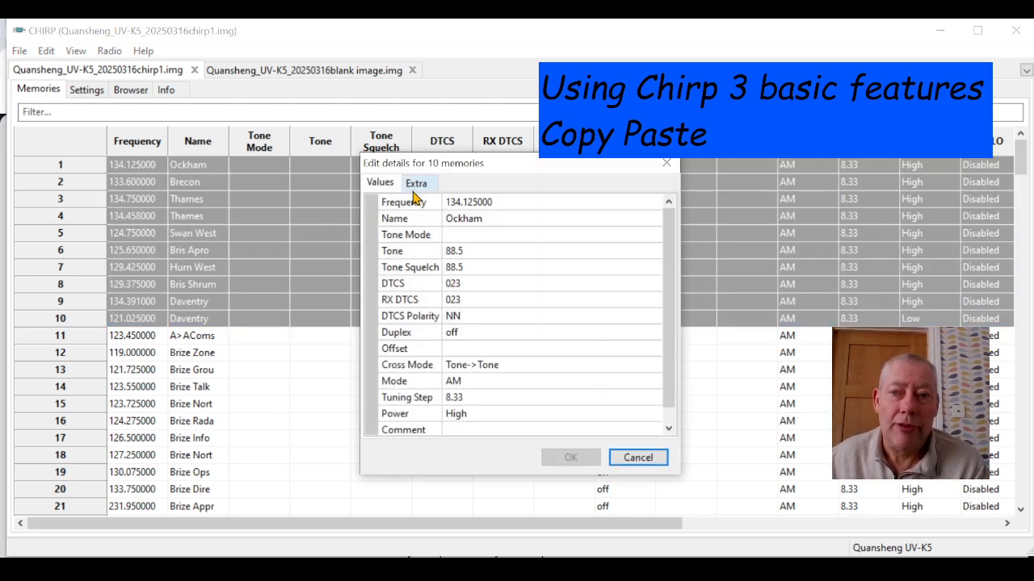
Set Scanlists to 1 in the extra settings of memories 1 to 10 and apply the change
left_click(417, 184)
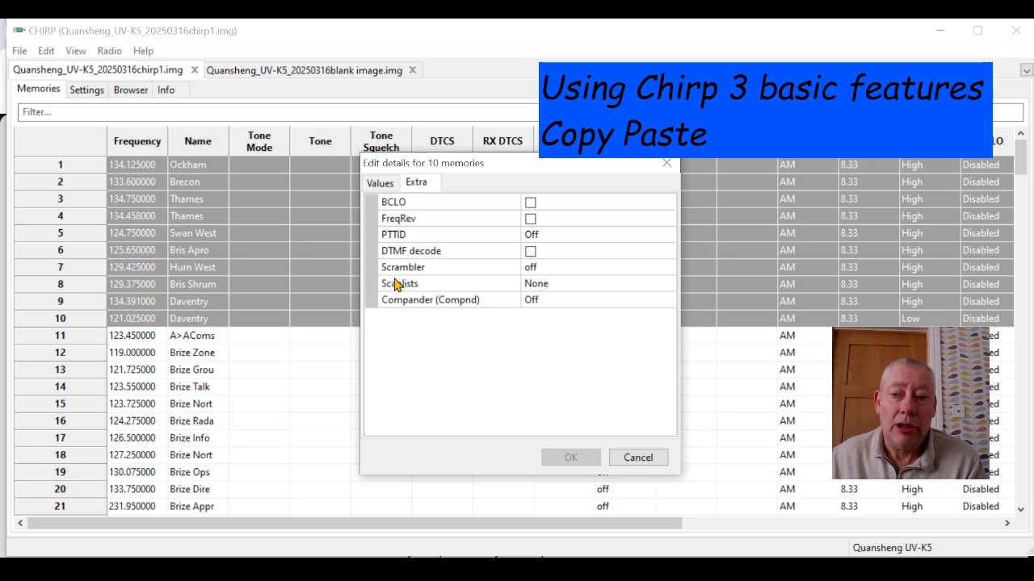
left_click(547, 291)
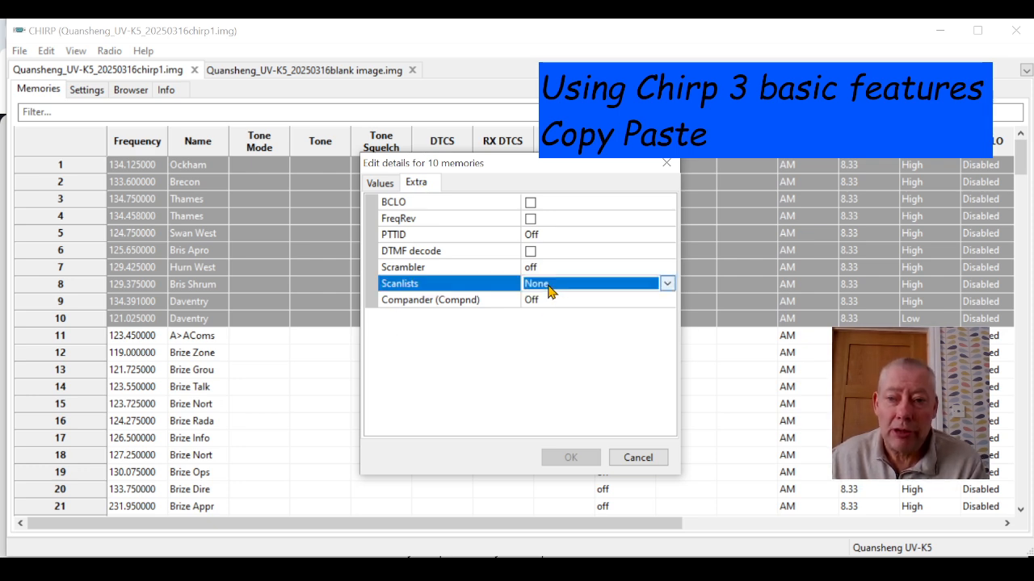
left_click(547, 291)
left_click(541, 321)
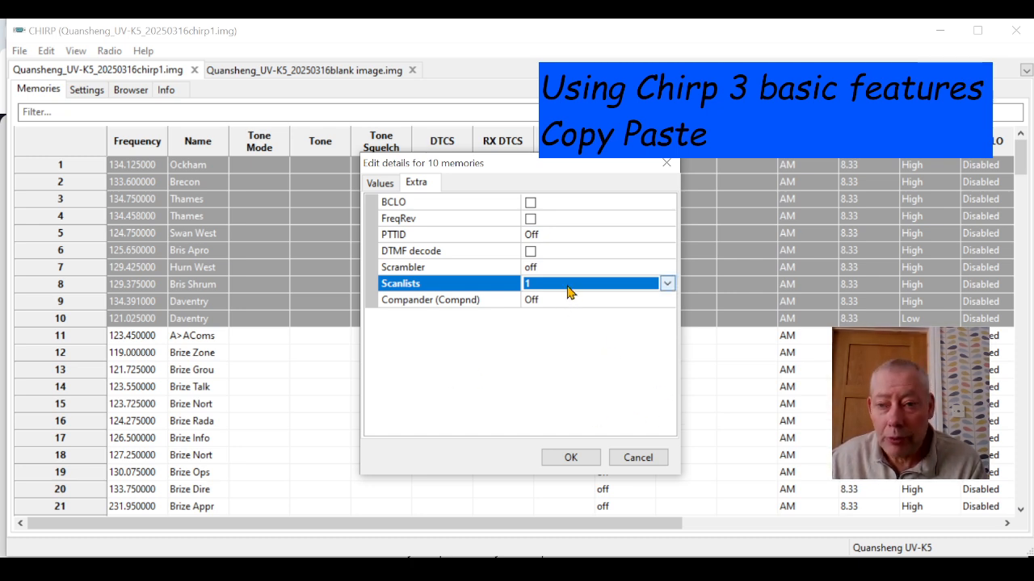
left_click(570, 457)
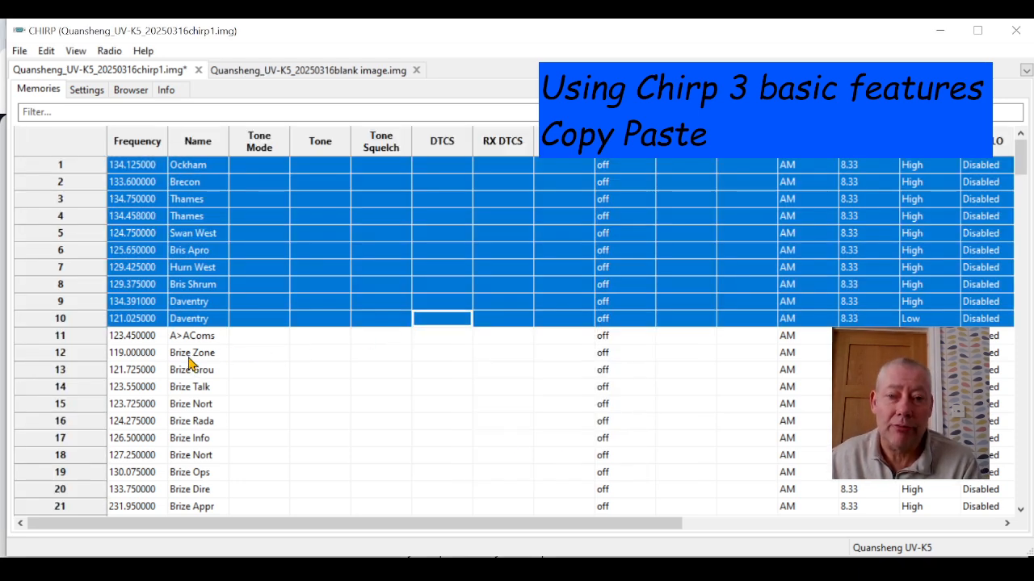
Select memories 11 to 71, from A>AComs to the 145.500000 entry, and open their shared properties
left_click(87, 342)
scroll(87, 341, "down", 12)
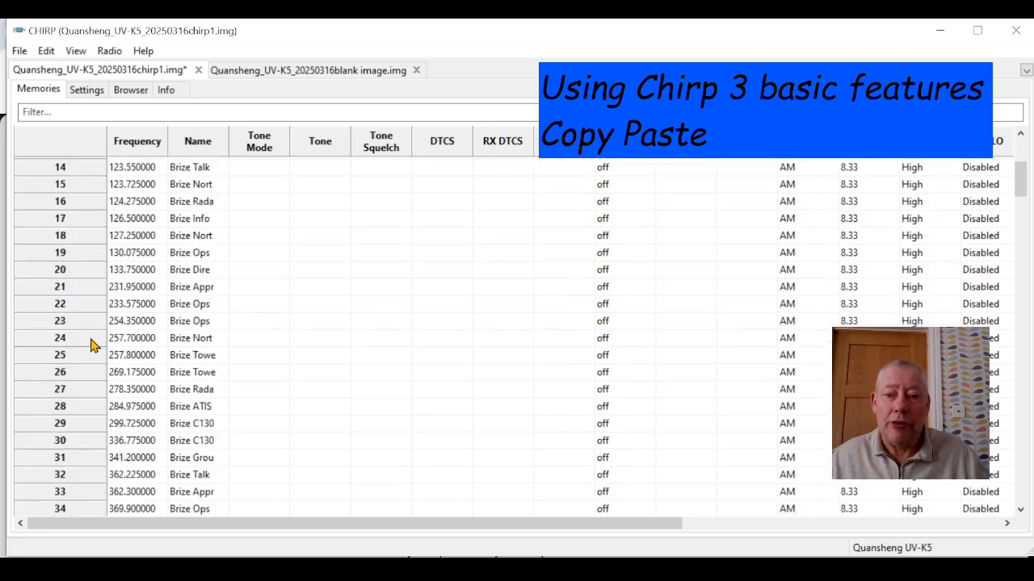
scroll(111, 344, "down", 8)
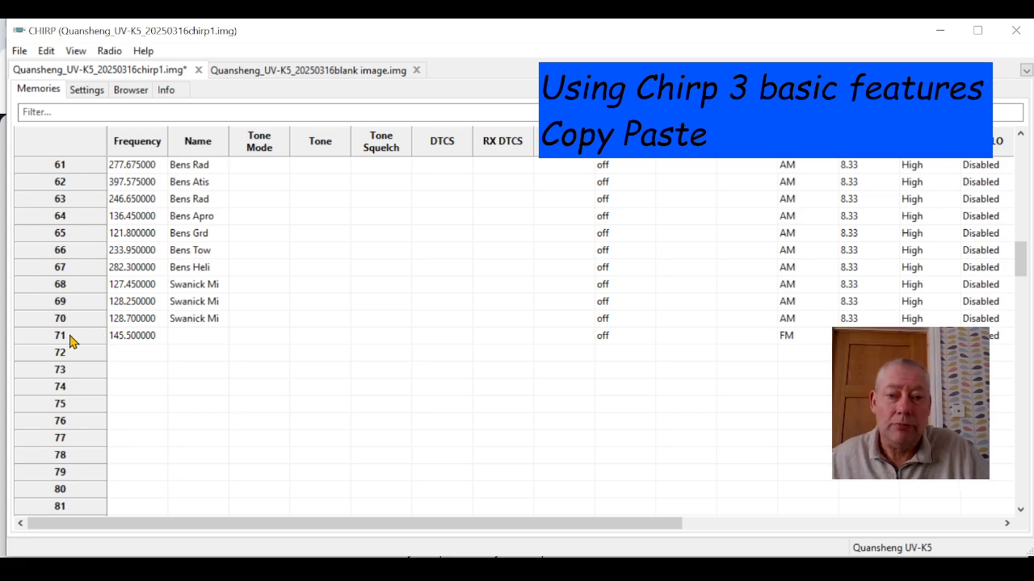
left_click(71, 337, "shift")
right_click(443, 221)
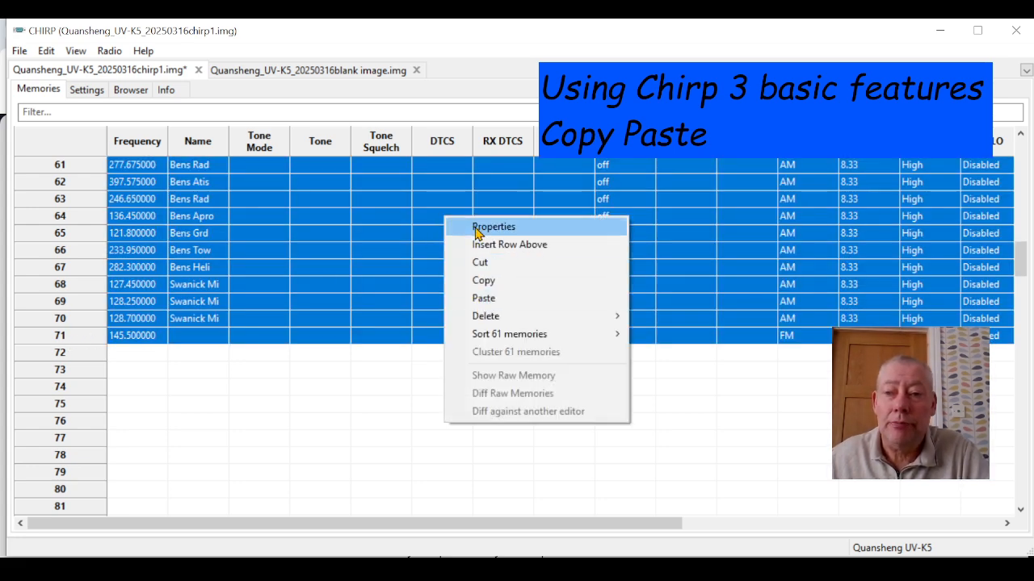
left_click(477, 229)
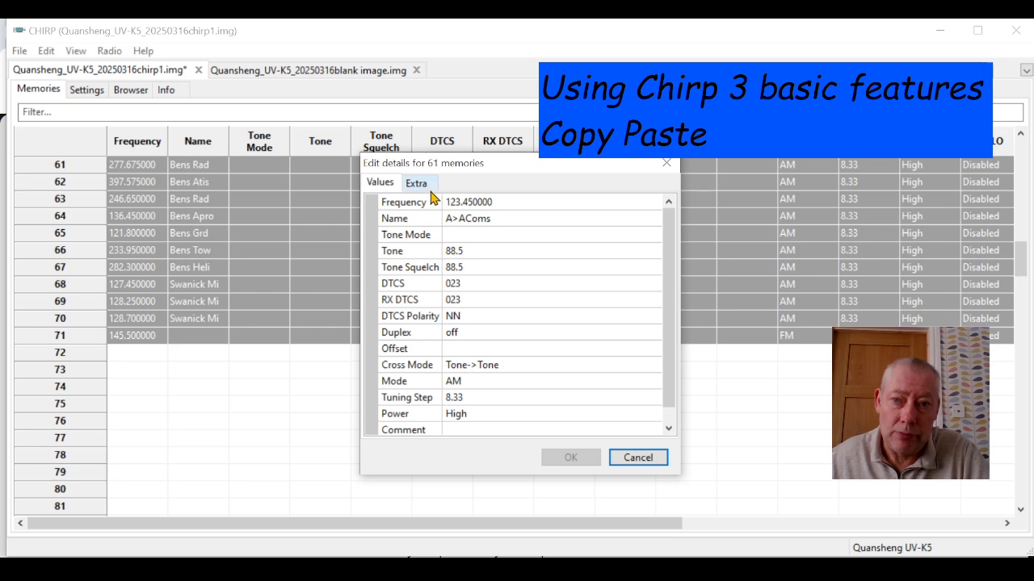
Set Scanlists to 2 in the extra settings of memories 11 to 71 and apply the change
left_click(415, 184)
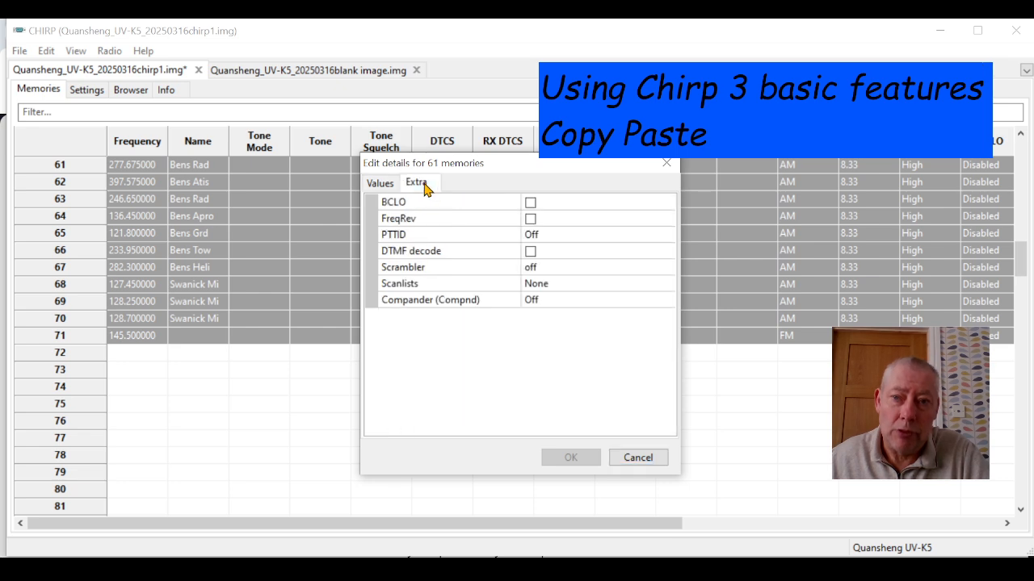
left_click(554, 287)
left_click(554, 285)
left_click(530, 332)
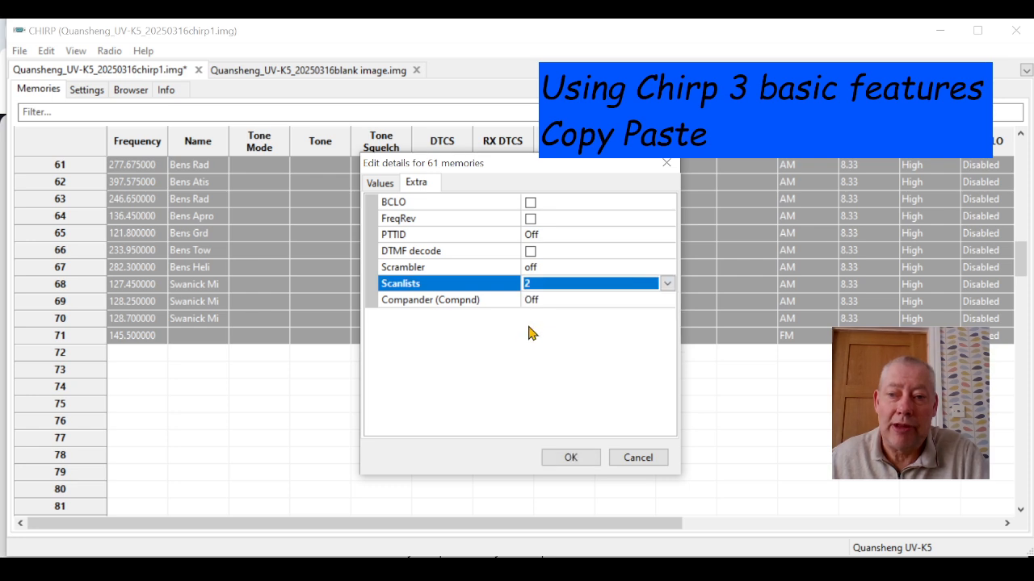
left_click(570, 457)
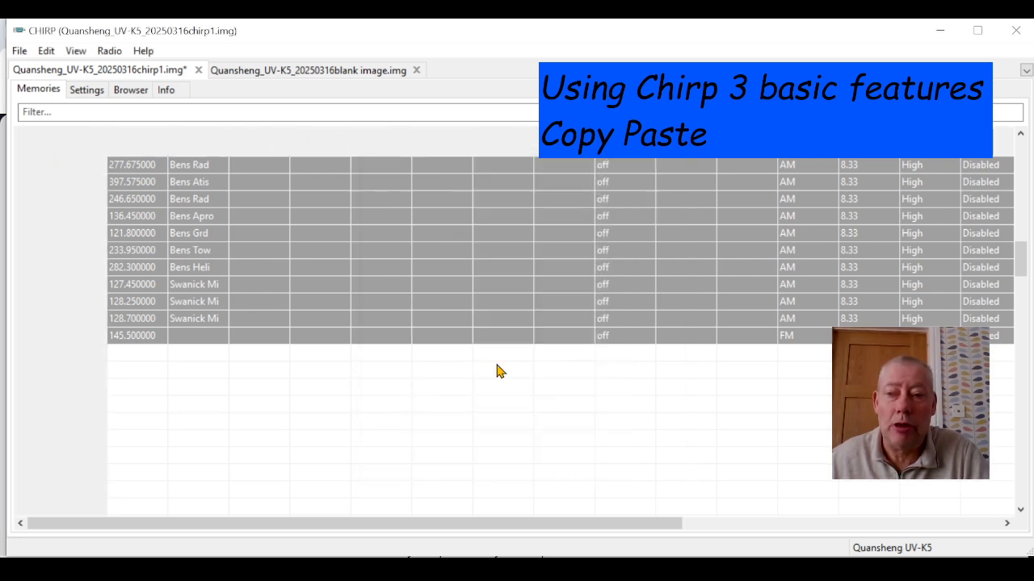
Return to the start of the memory list and start uploading the edited Quansheng_UV-K5_20250316chirp1.img to the radio
scroll(406, 386, "up", 9)
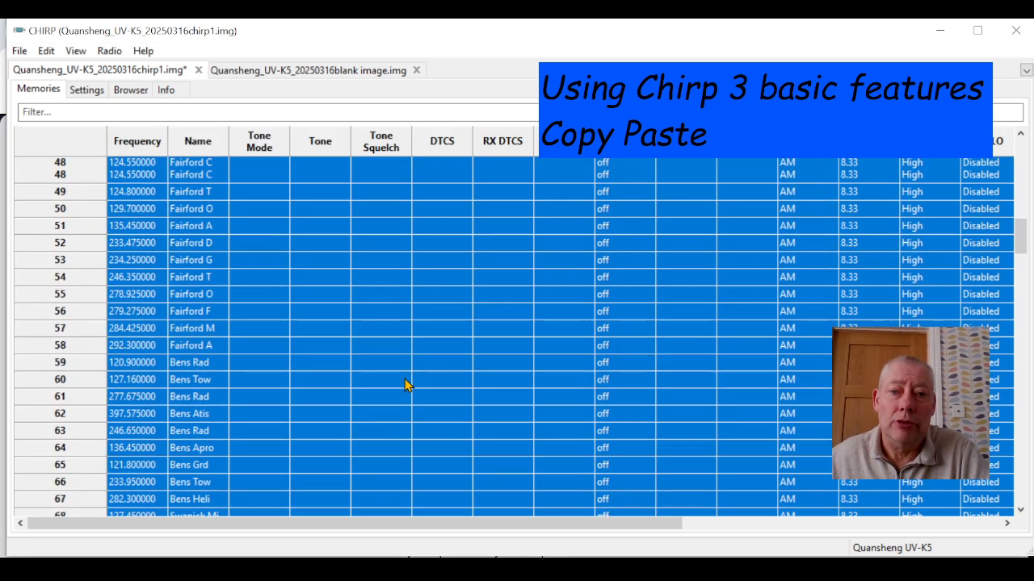
scroll(406, 385, "up", 11)
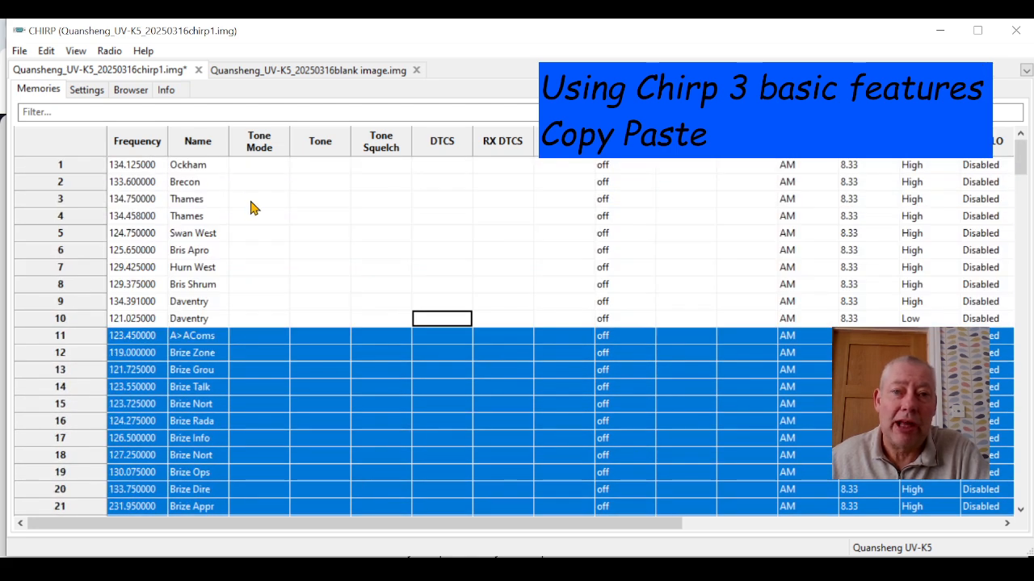
left_click(310, 217)
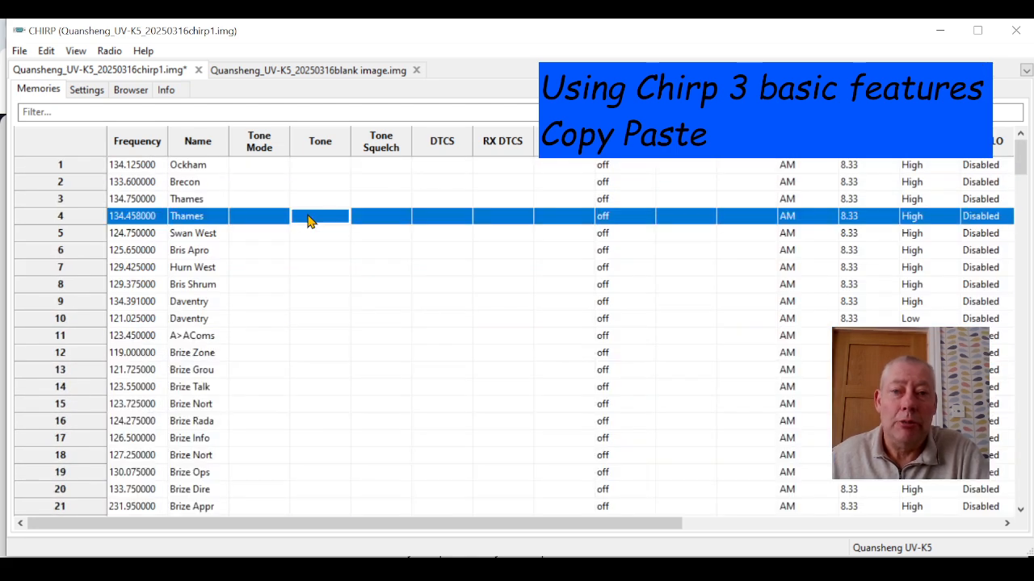
left_click(109, 52)
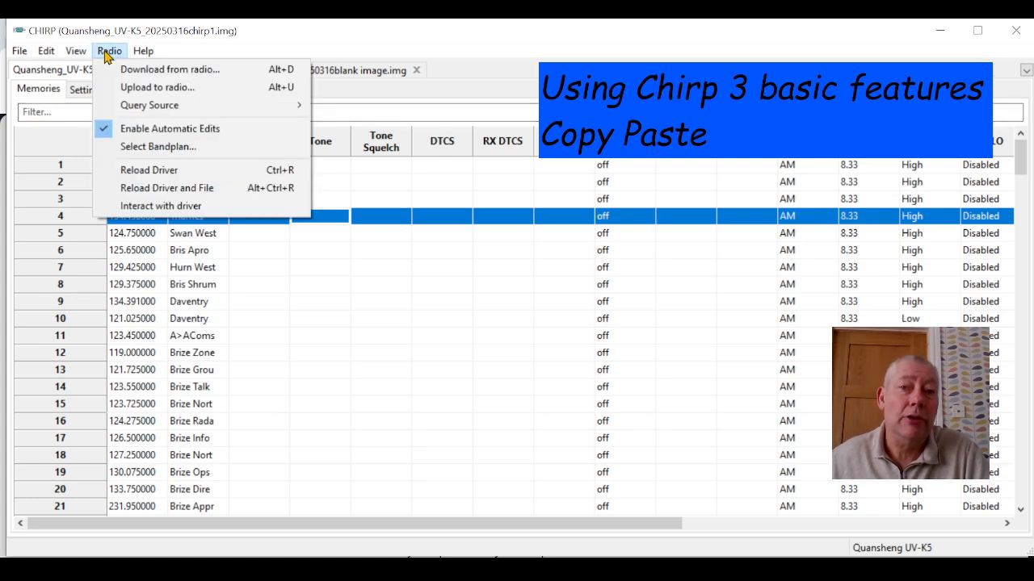
left_click(153, 87)
left_click(399, 381)
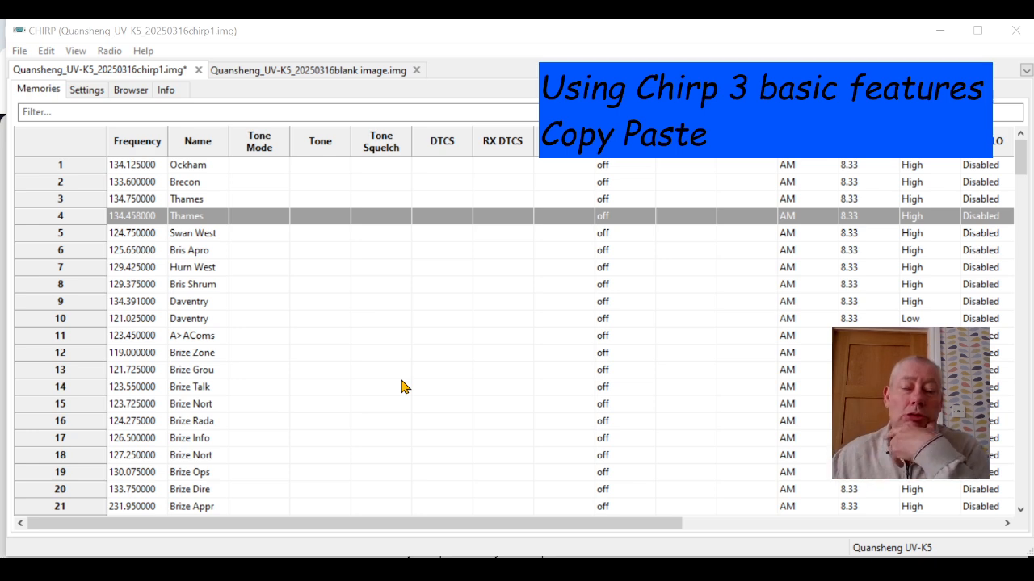
Open the saved image Quansheng_UV-K5_20250316chirp1 brizefairford.img alongside the images already loaded
left_click(327, 71)
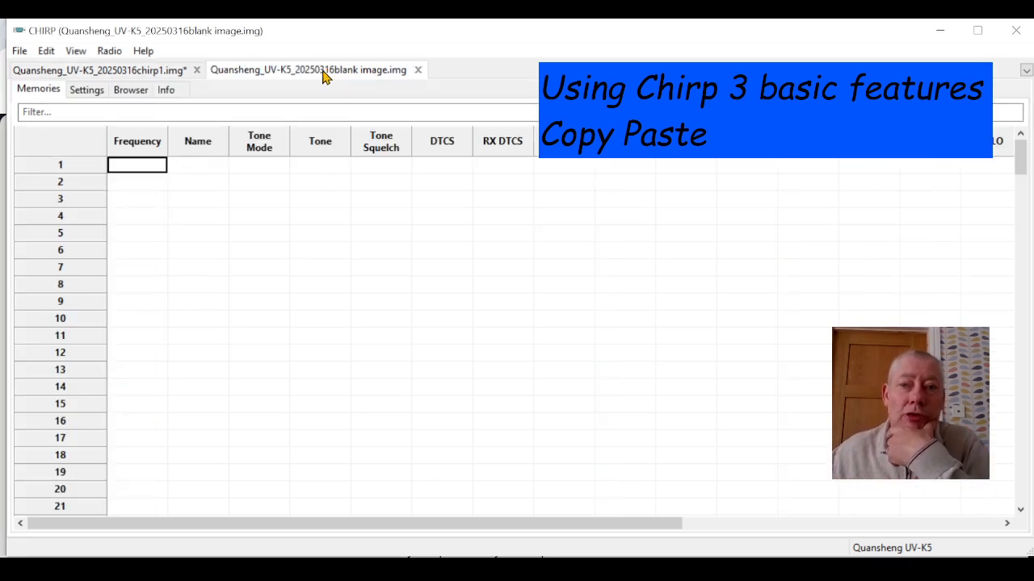
left_click(133, 72)
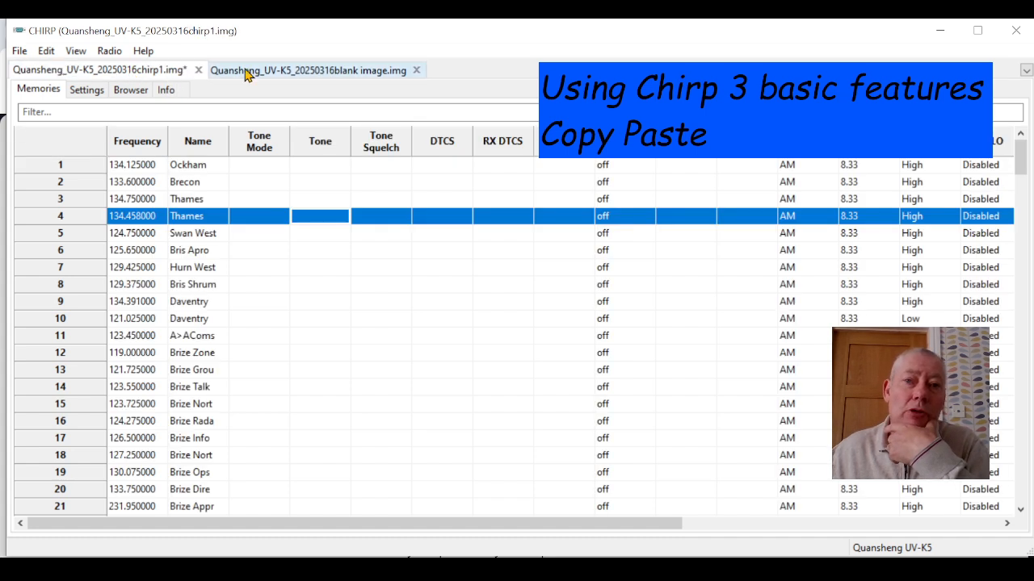
left_click(284, 74)
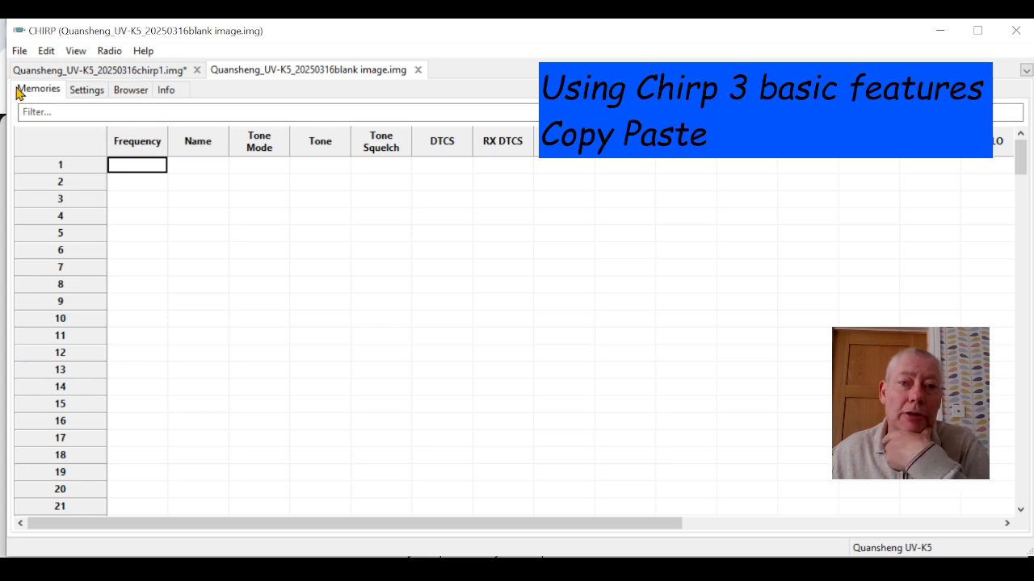
left_click(19, 51)
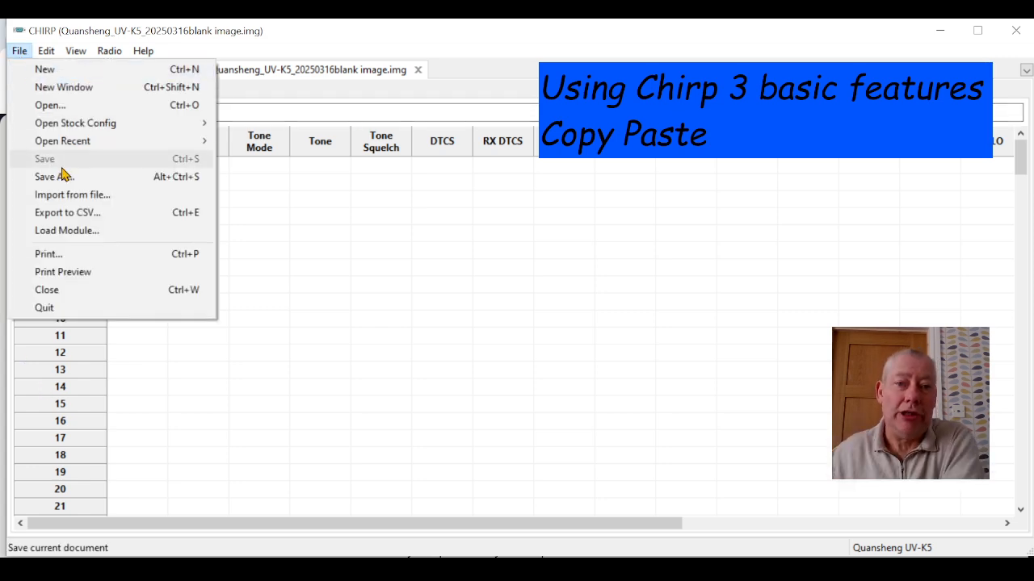
left_click(58, 113)
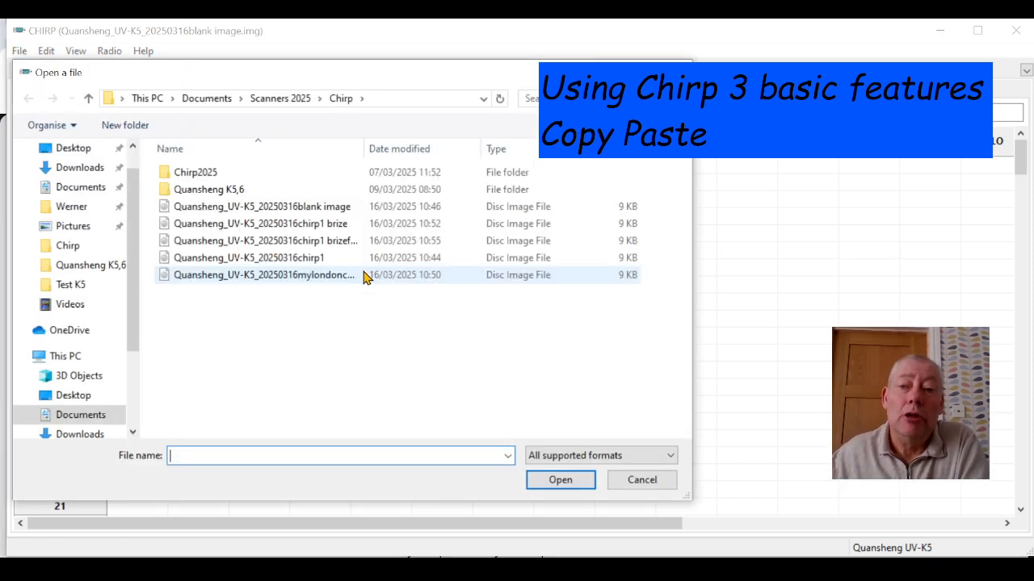
double_click(295, 243)
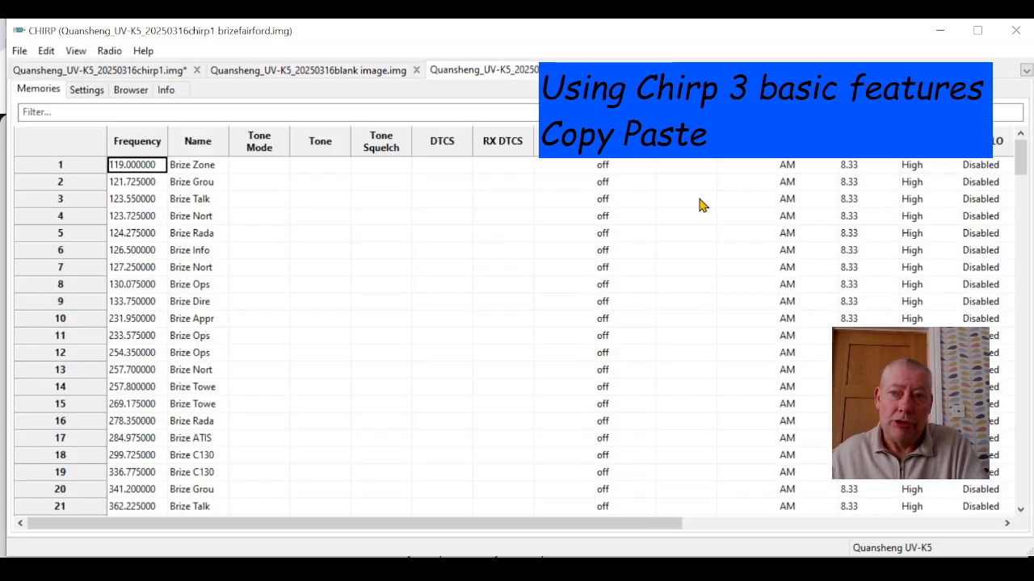
Select the Brize memories 1 to 34 in the brizefairford image and open their shared properties
left_click(63, 167)
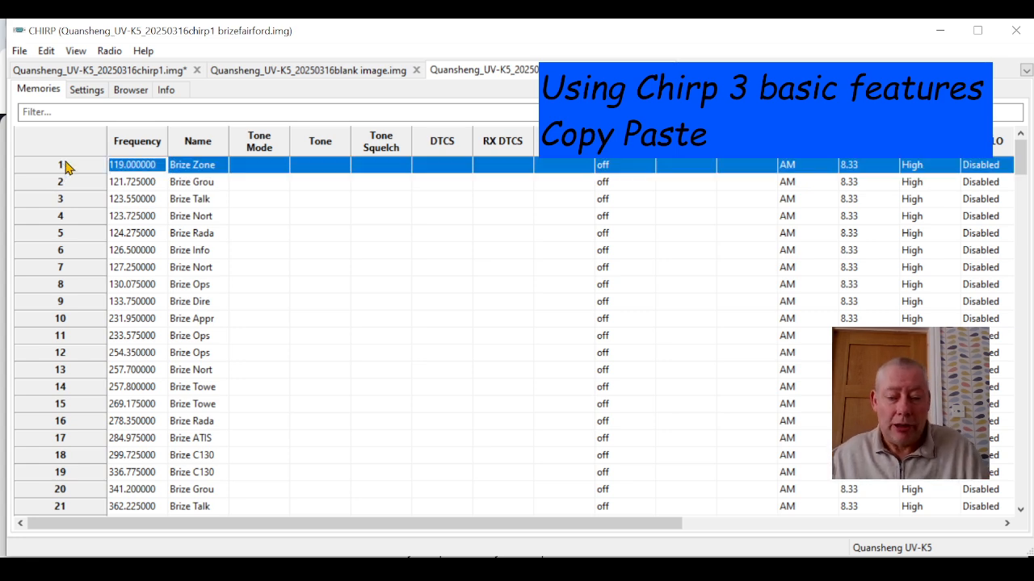
scroll(66, 166, "down", 4)
scroll(69, 205, "up", 1)
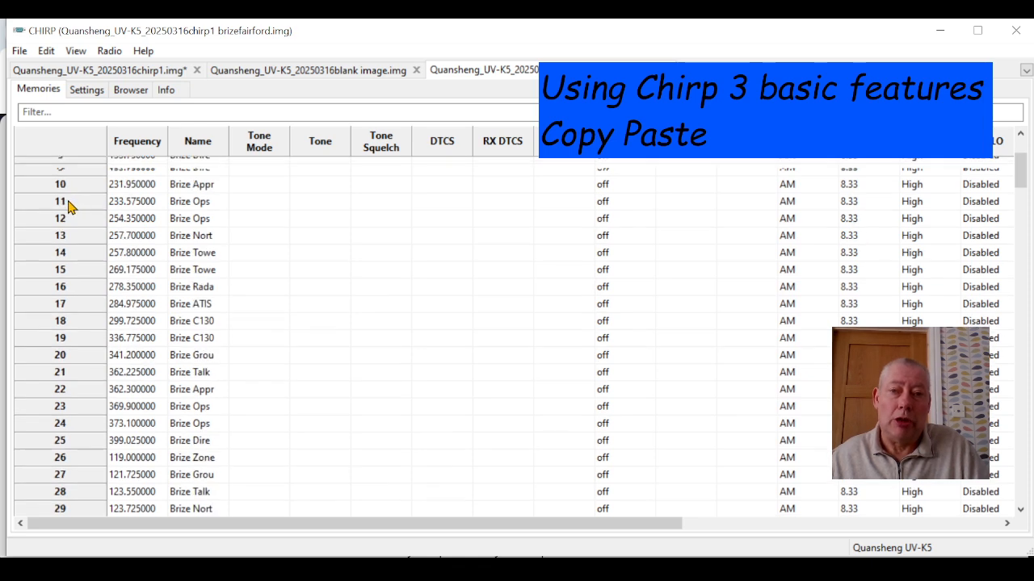
scroll(69, 206, "up", 3)
scroll(70, 218, "down", 8)
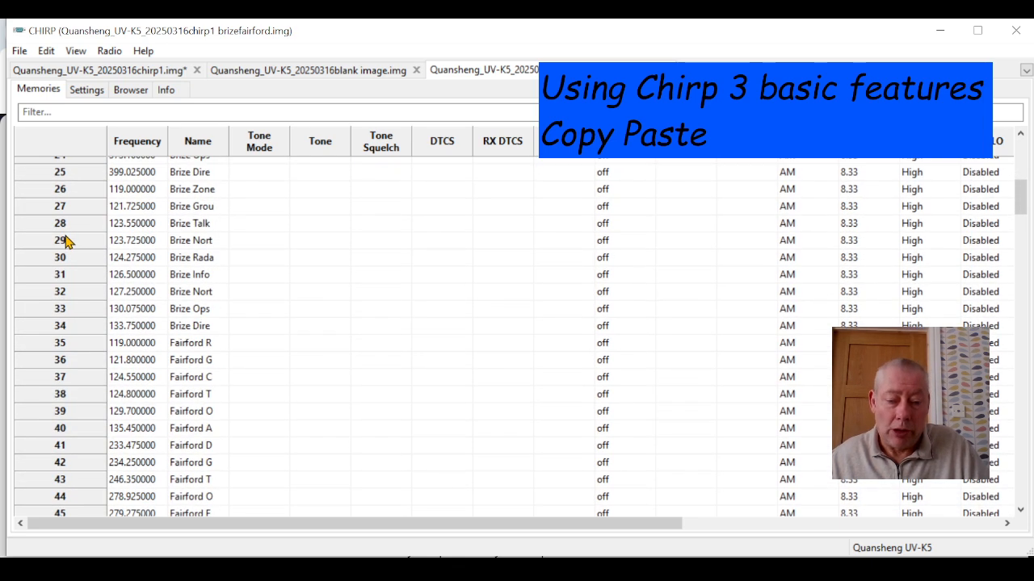
scroll(66, 241, "down", 1)
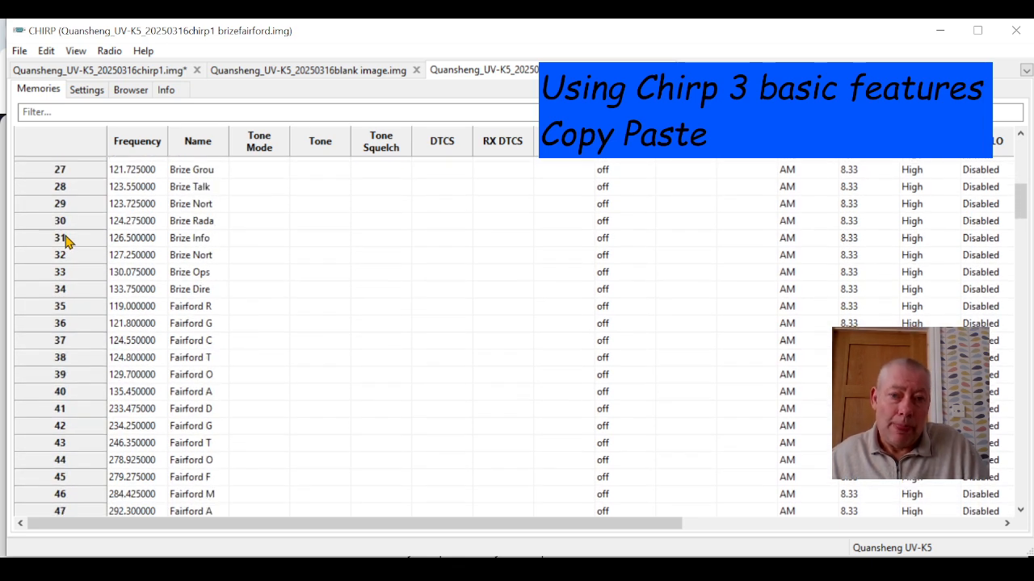
left_click(78, 291, "shift")
right_click(409, 203)
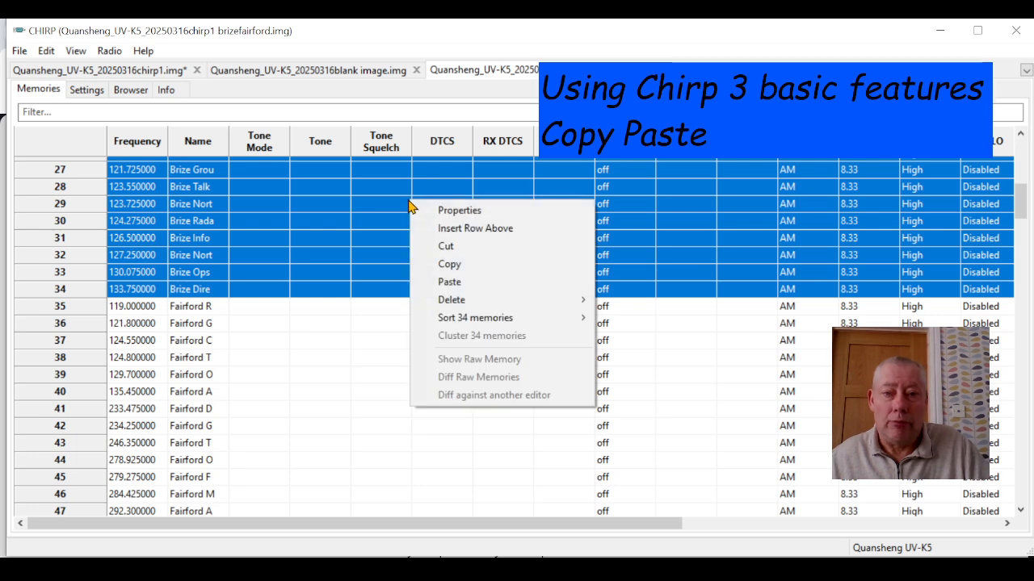
left_click(450, 211)
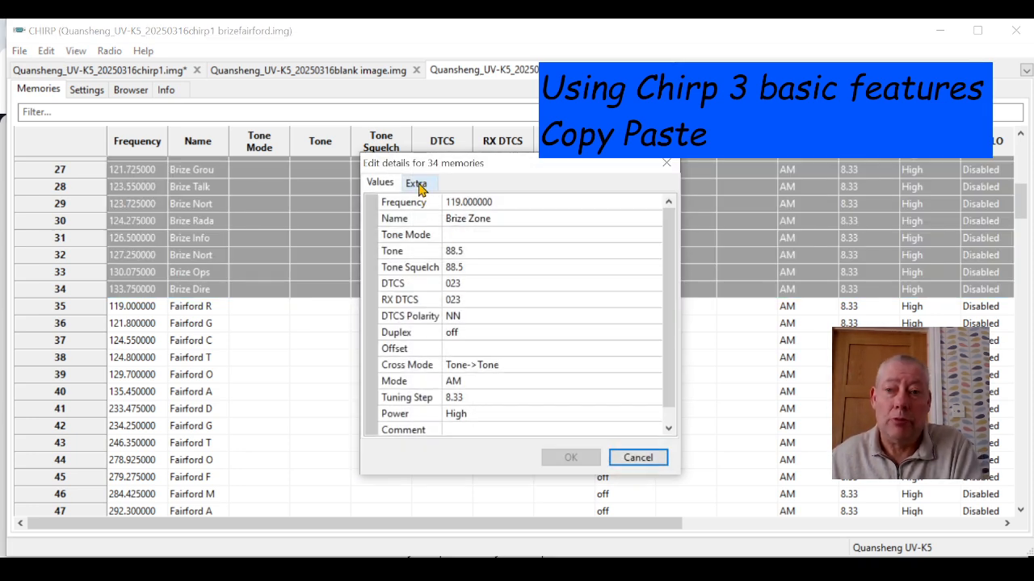
Set Scanlists to 1 in the extra settings of the Brize memories 1 to 34 and apply the change
left_click(417, 184)
left_click(602, 284)
left_click(601, 285)
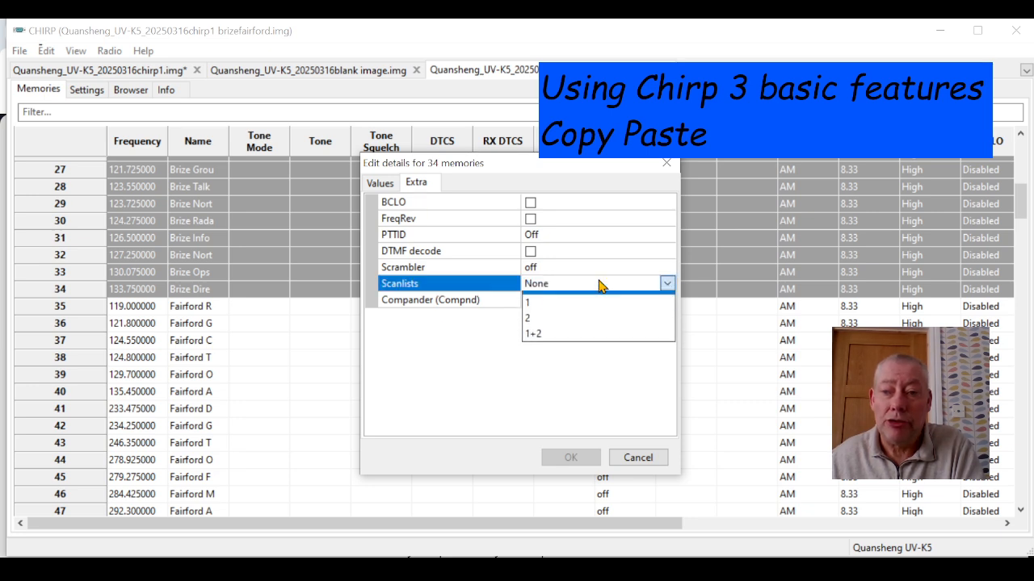
left_click(544, 315)
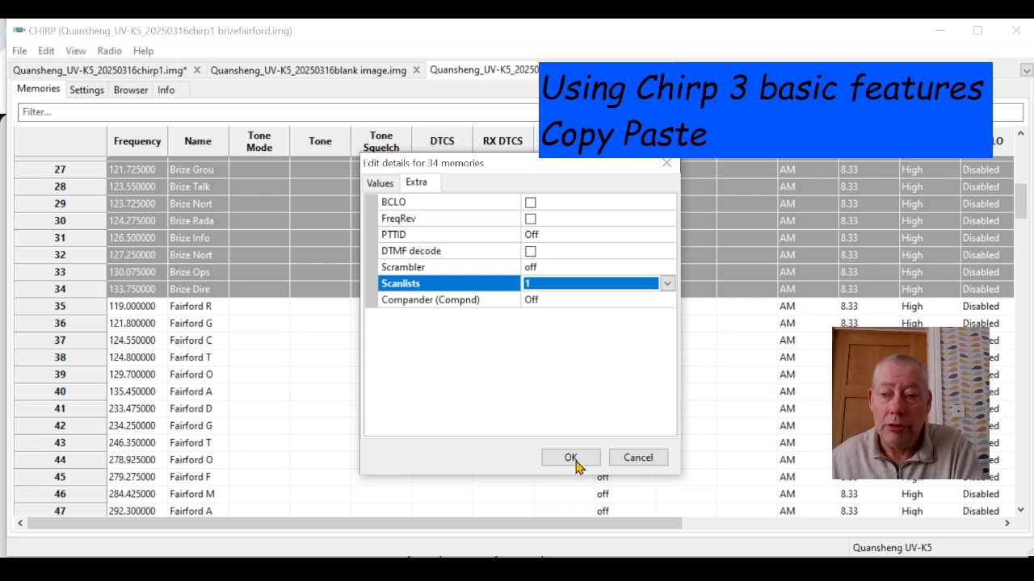
left_click(573, 458)
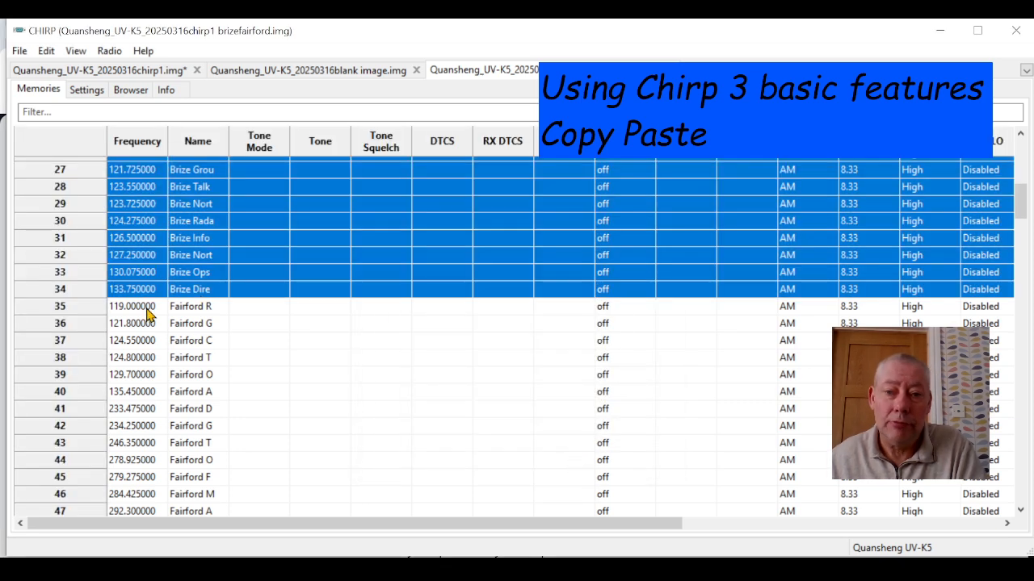
Set Scanlists to 2 in the extra properties of the Fairford memories 35 to 47 and apply the change
left_click(76, 306)
scroll(108, 296, "down", 4)
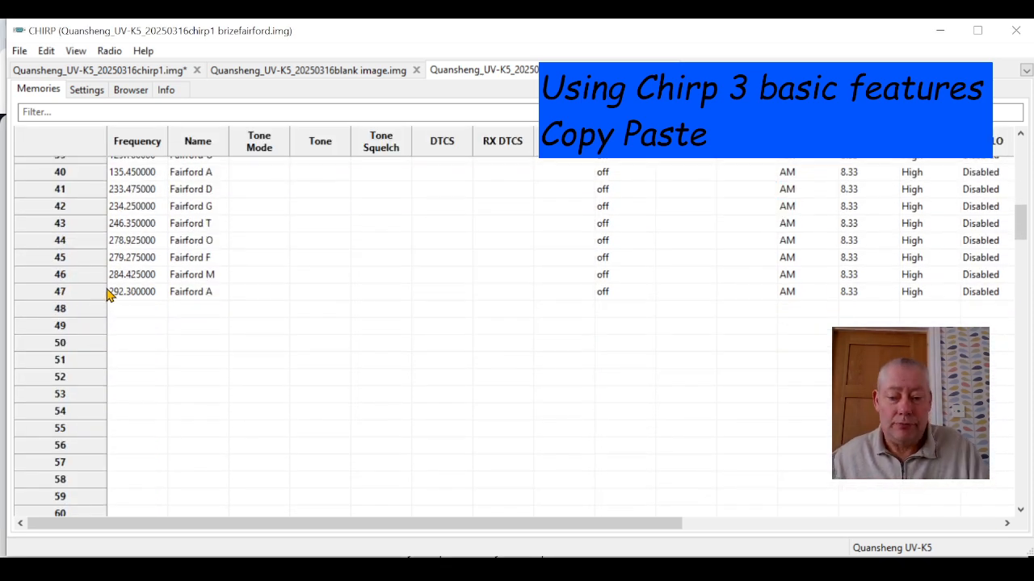
left_click(76, 292, "shift")
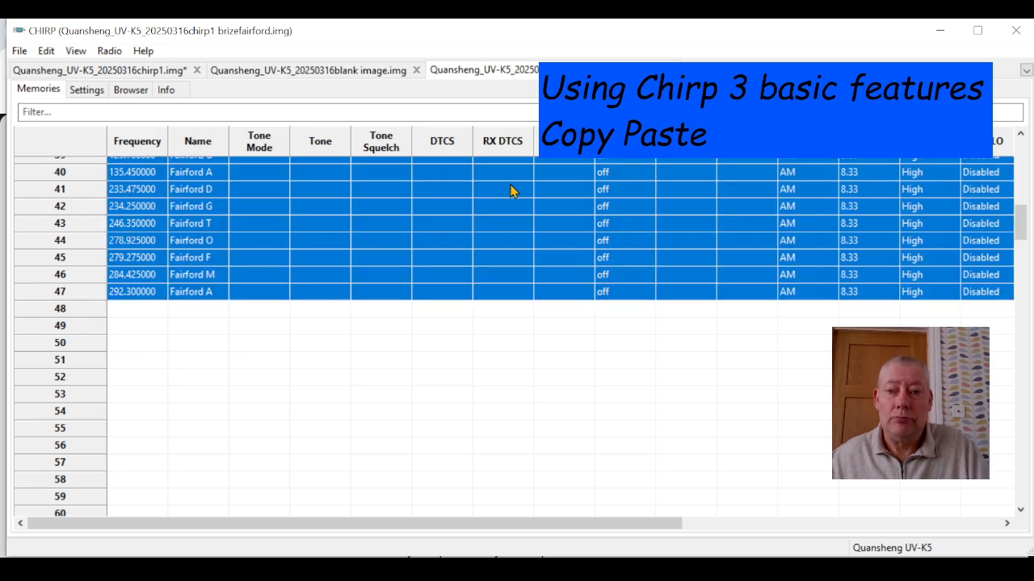
right_click(428, 227)
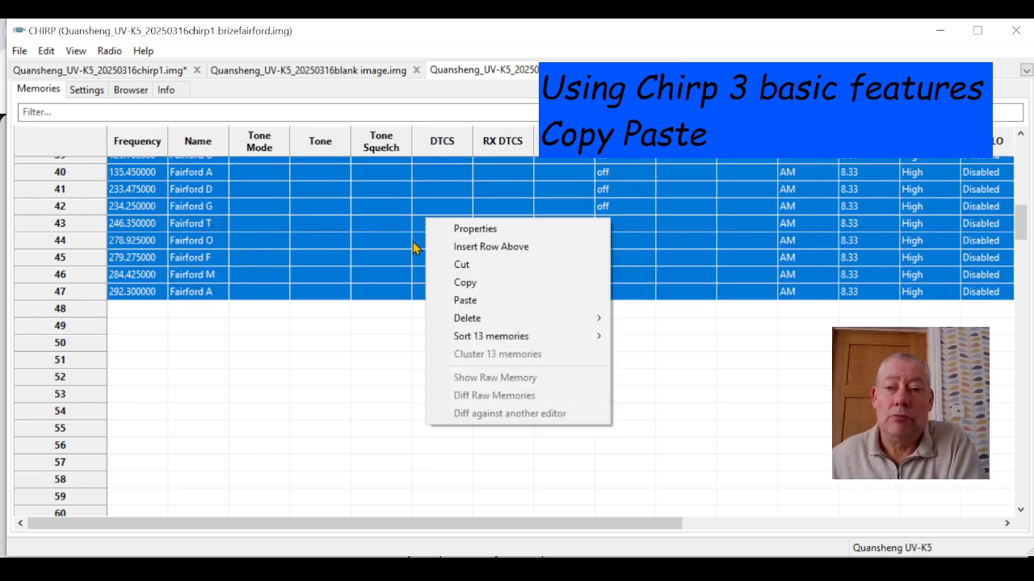
left_click(474, 229)
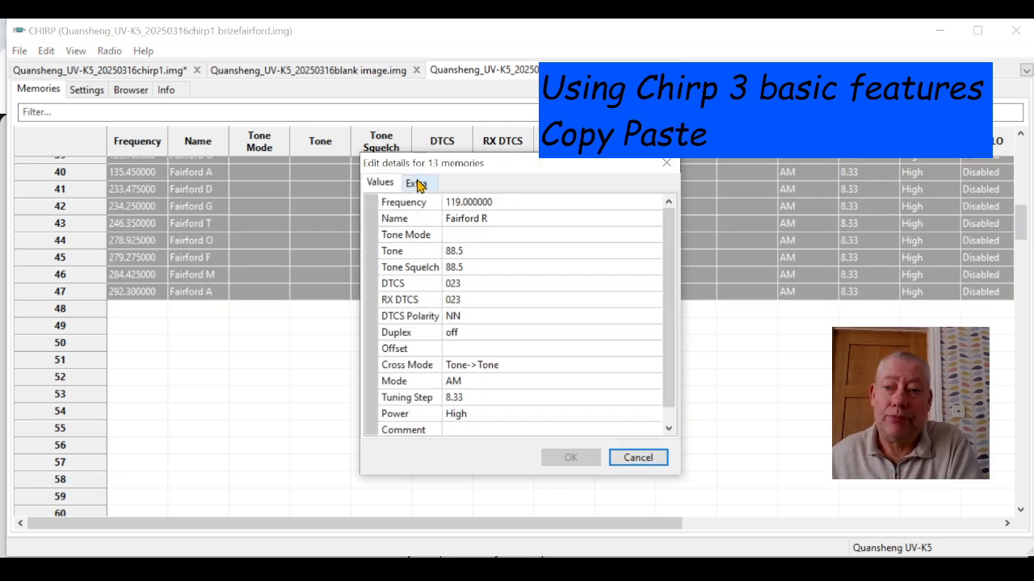
left_click(420, 182)
left_click(554, 288)
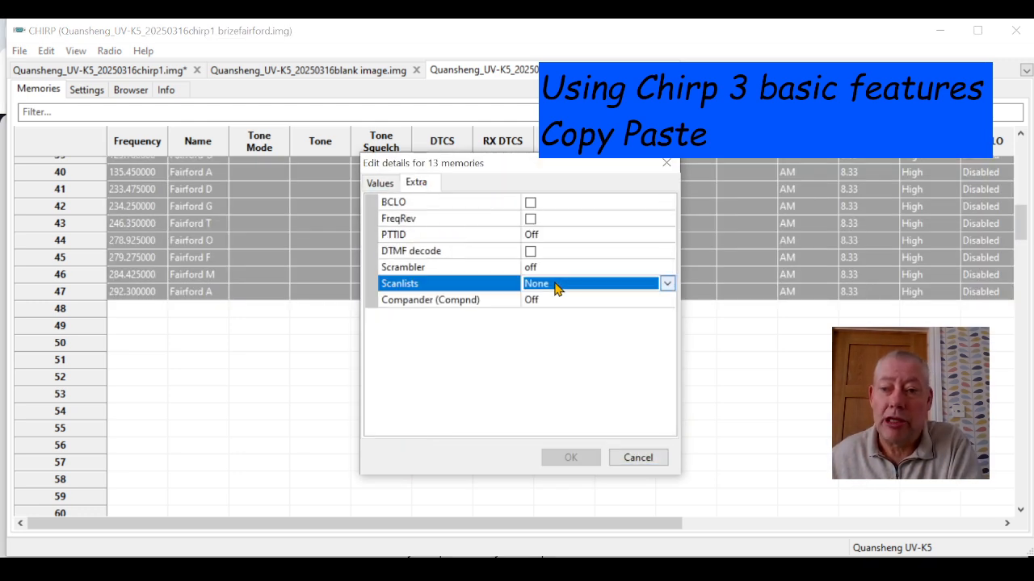
left_click(554, 287)
left_click(535, 334)
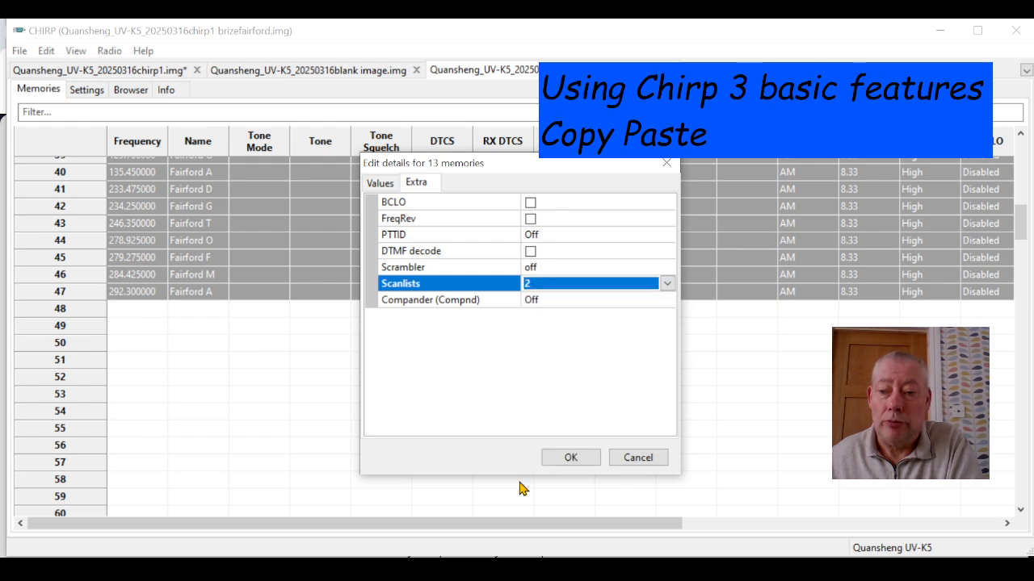
left_click(570, 457)
Review the Brize and Fairford memory groups in the brizefairford image, checking where each scan list group starts and ends
scroll(382, 372, "up", 2)
scroll(382, 372, "up", 10)
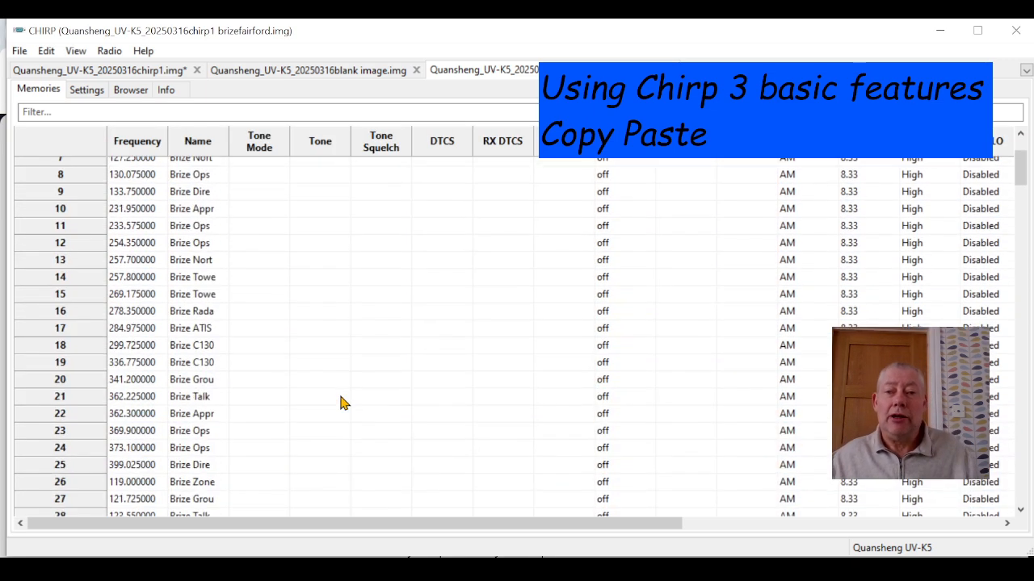
scroll(343, 406, "up", 3)
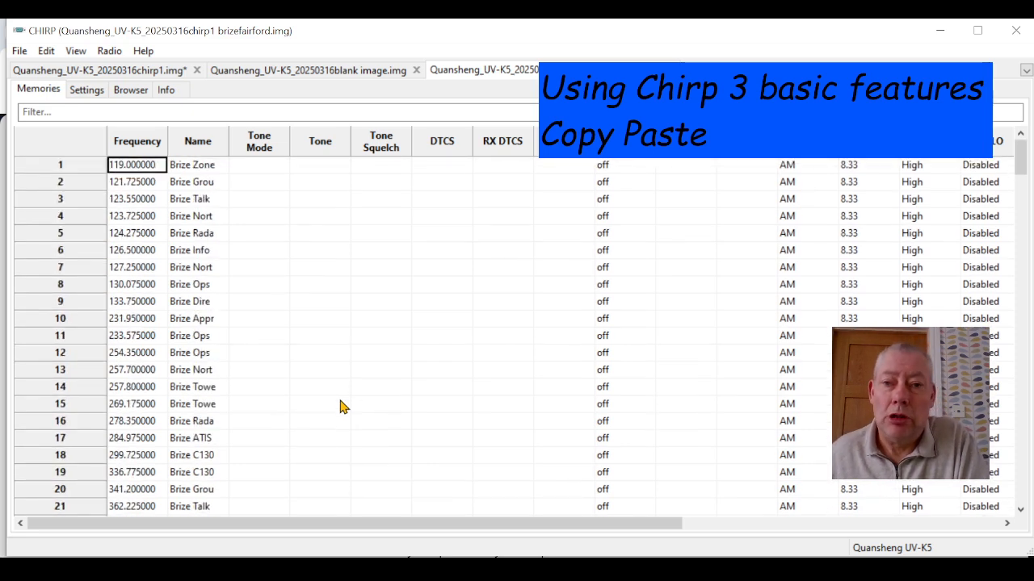
scroll(400, 355, "down", 5)
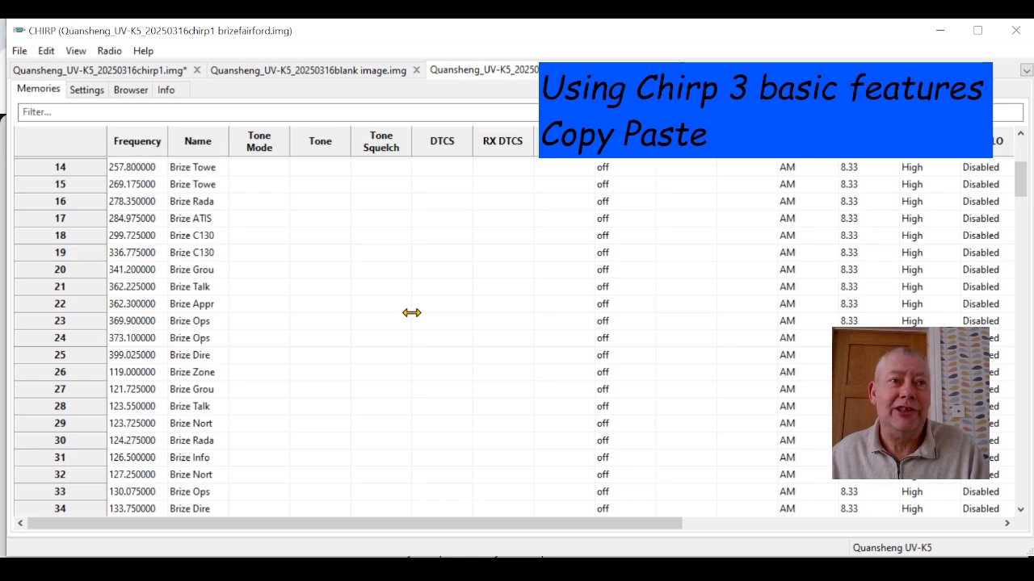
scroll(347, 331, "down", 7)
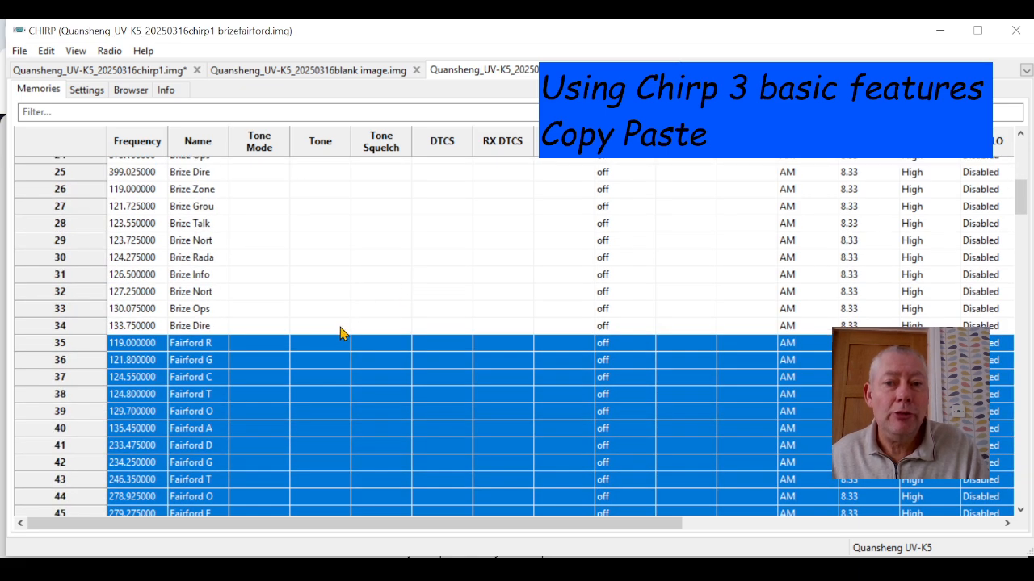
scroll(351, 323, "up", 1)
scroll(409, 296, "up", 8)
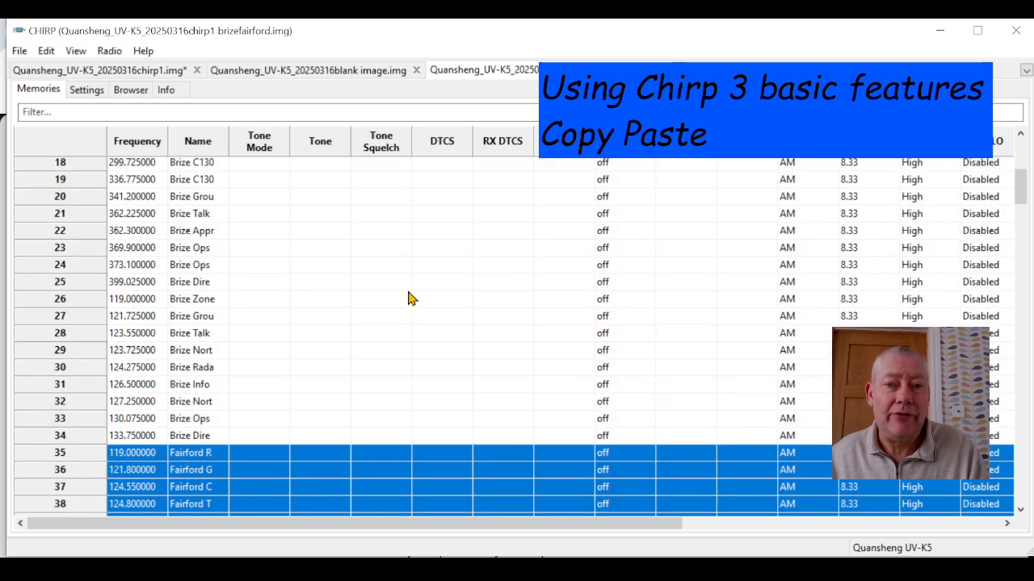
scroll(416, 302, "down", 7)
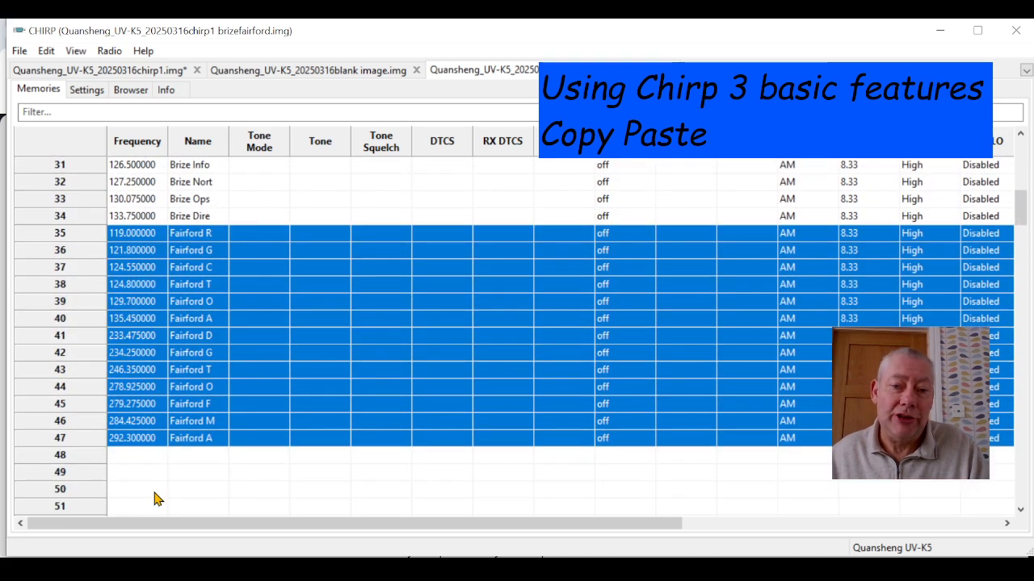
scroll(436, 303, "up", 9)
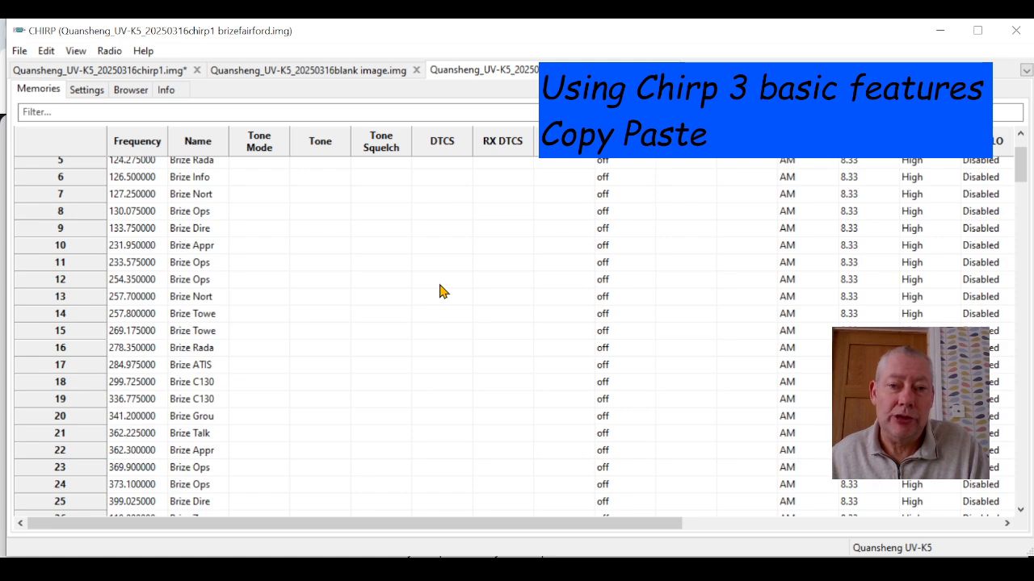
scroll(432, 291, "down", 6)
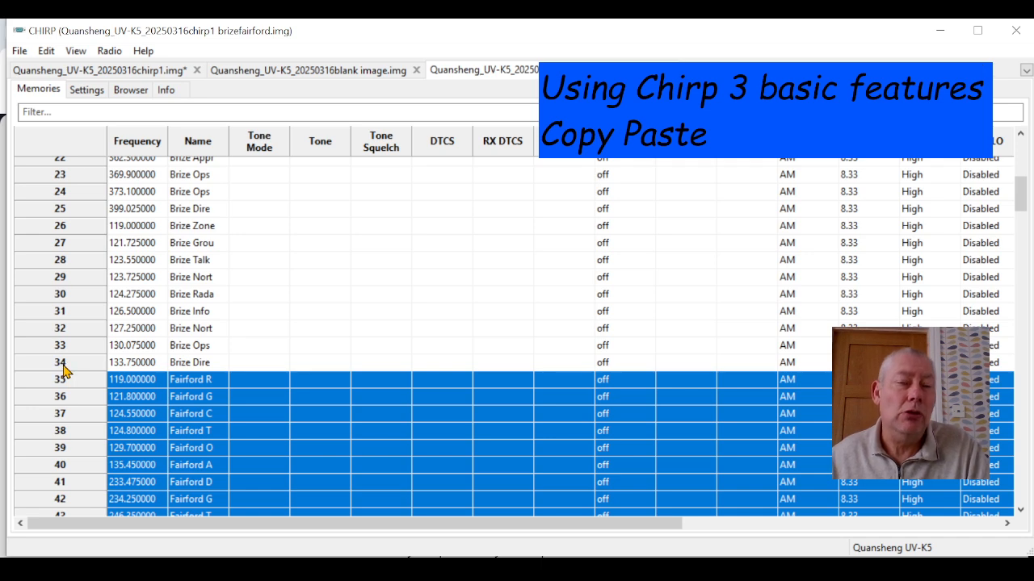
scroll(452, 288, "down", 2)
scroll(246, 291, "down", 1)
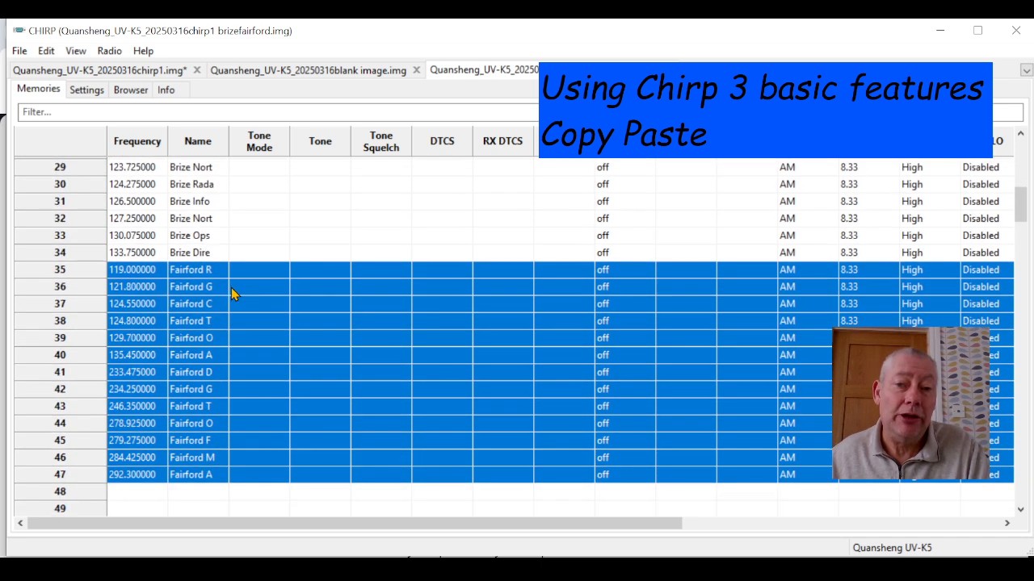
scroll(167, 273, "down", 2)
scroll(194, 269, "up", 4)
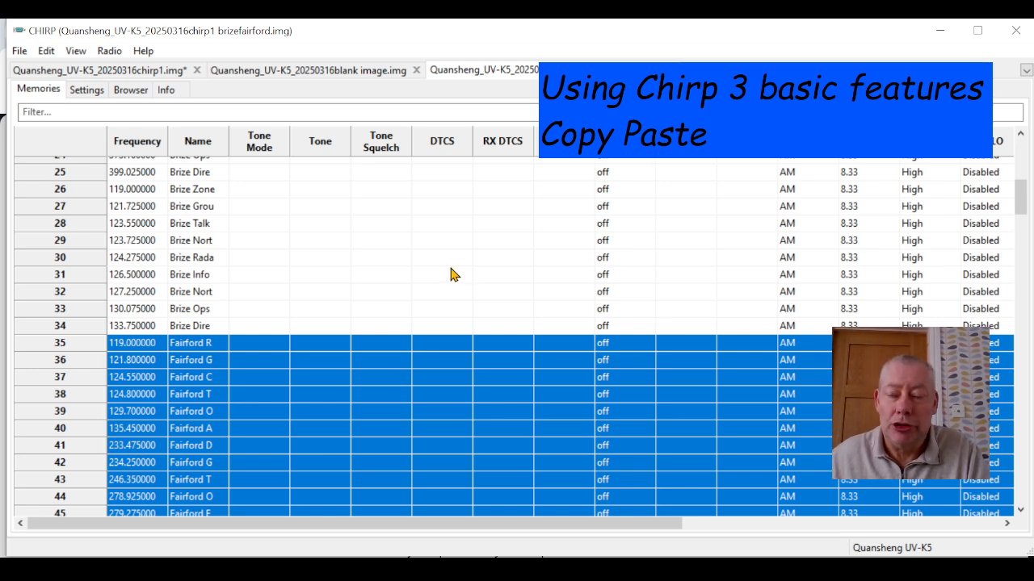
scroll(454, 270, "up", 10)
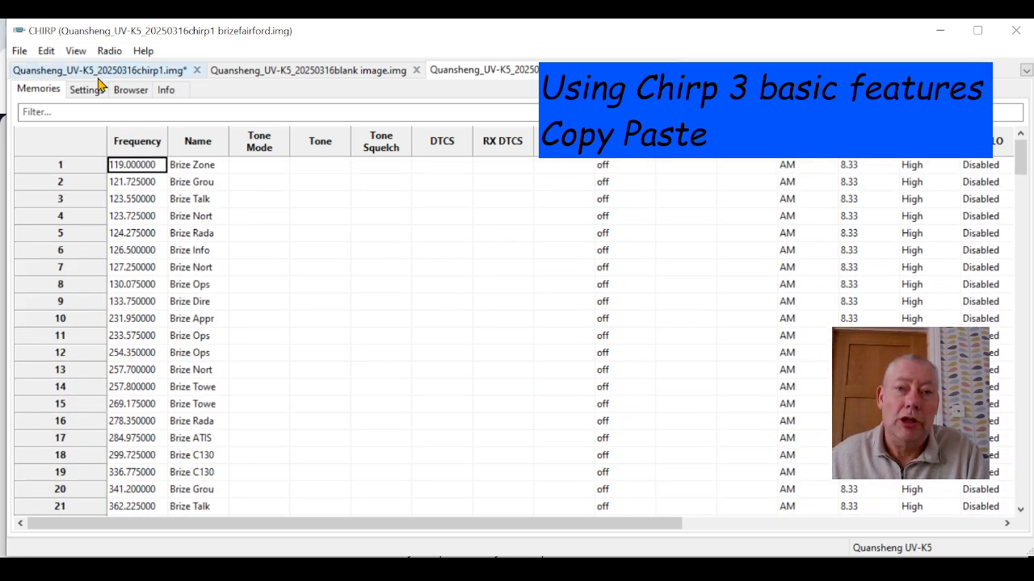
Start uploading the edited Quansheng_UV-K5_20250316chirp1 brizefairford.img to the radio
left_click(109, 50)
left_click(154, 89)
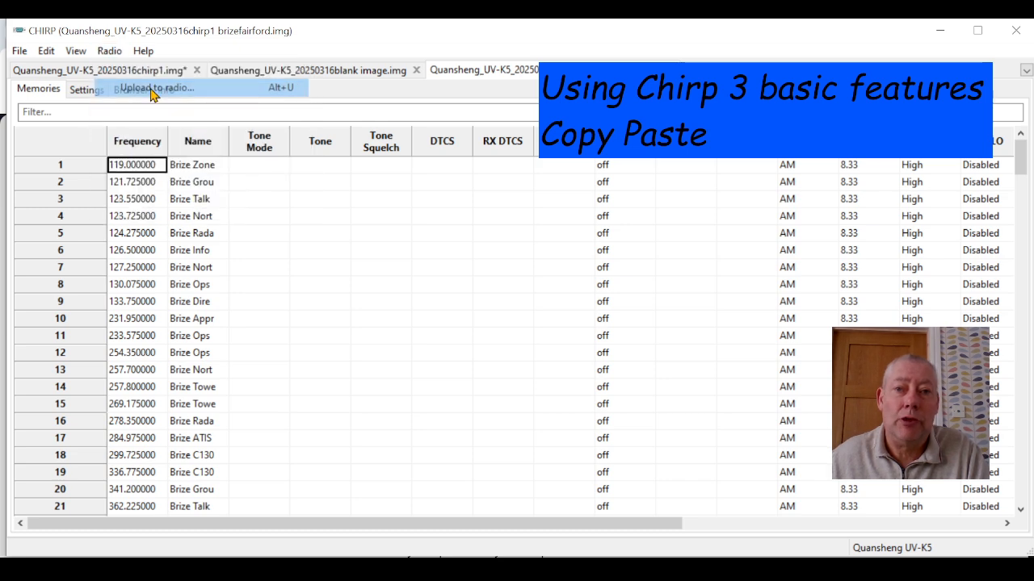
left_click(402, 377)
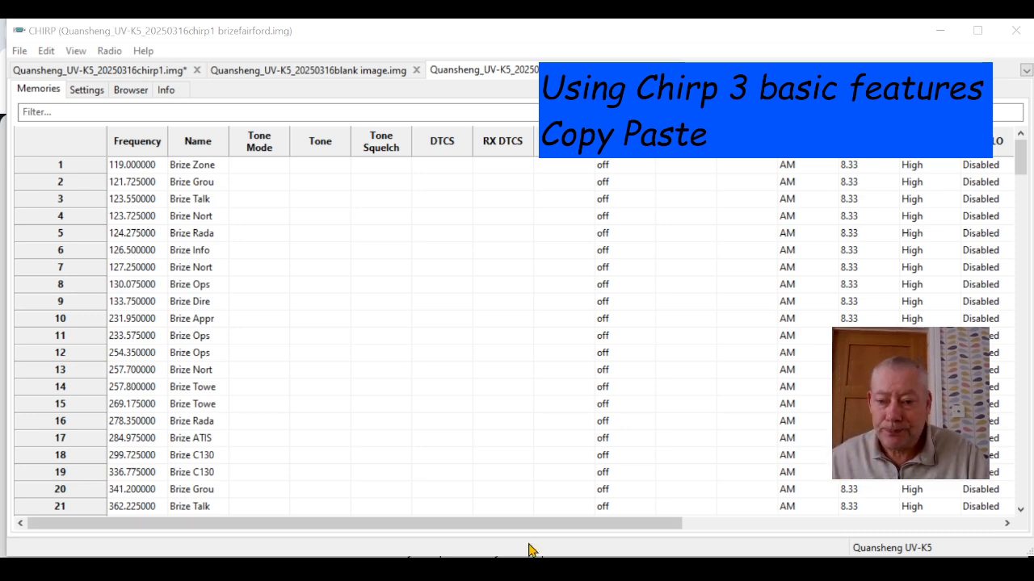
Switch to the web browser, view the Radio Reference UK frequencies page, and return to CHIRP
left_click(501, 570)
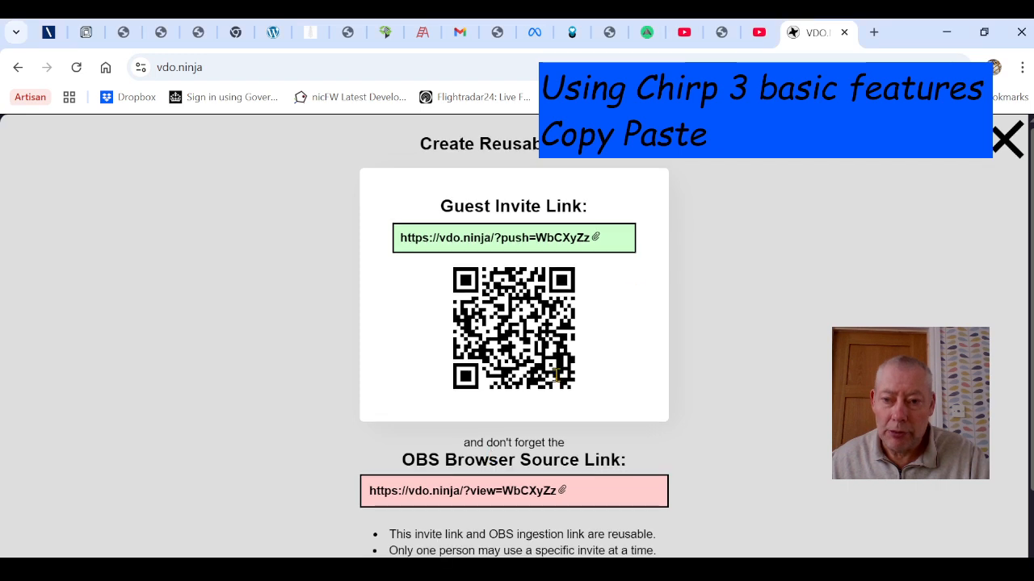
left_click(598, 97)
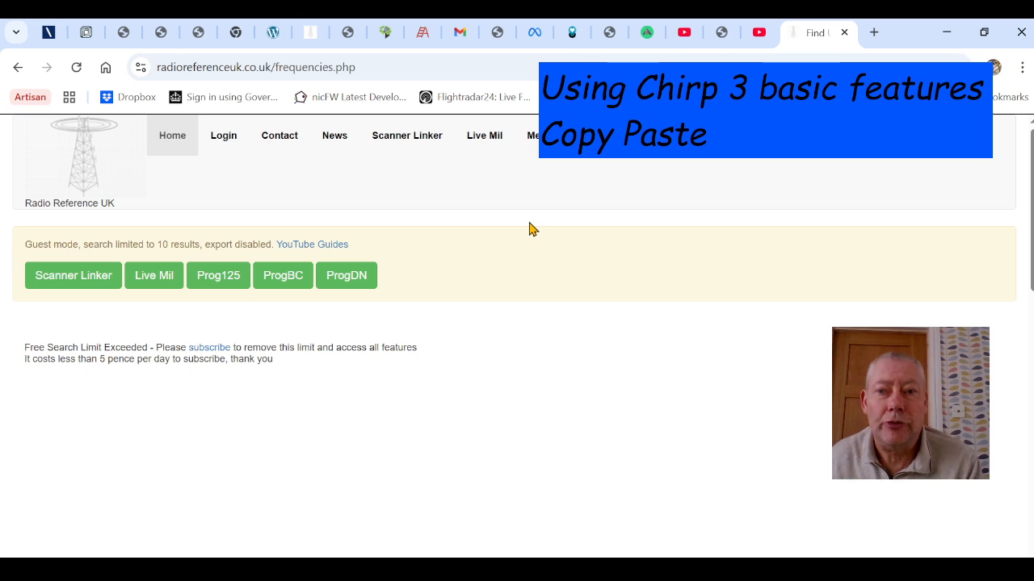
left_click(503, 570)
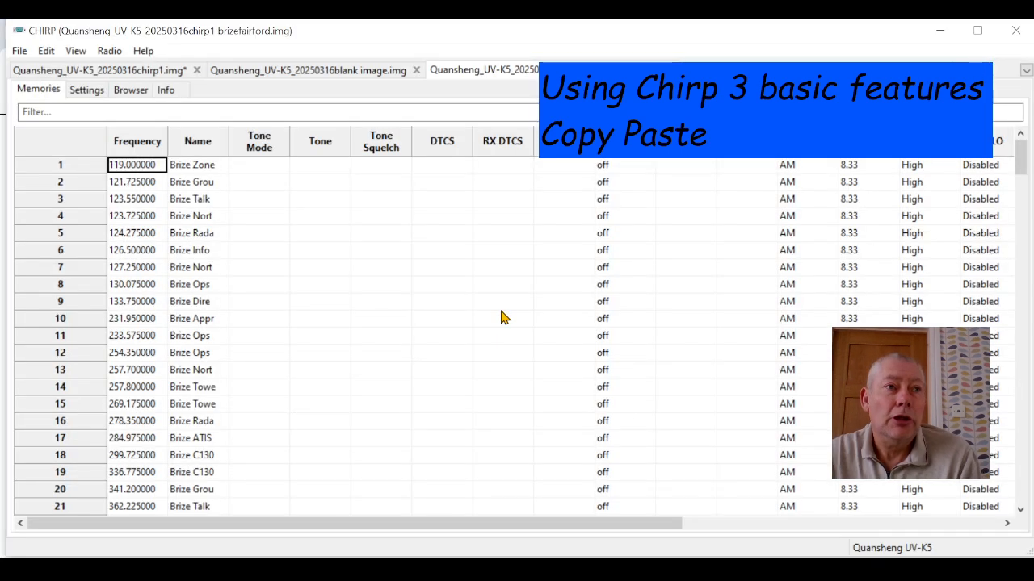